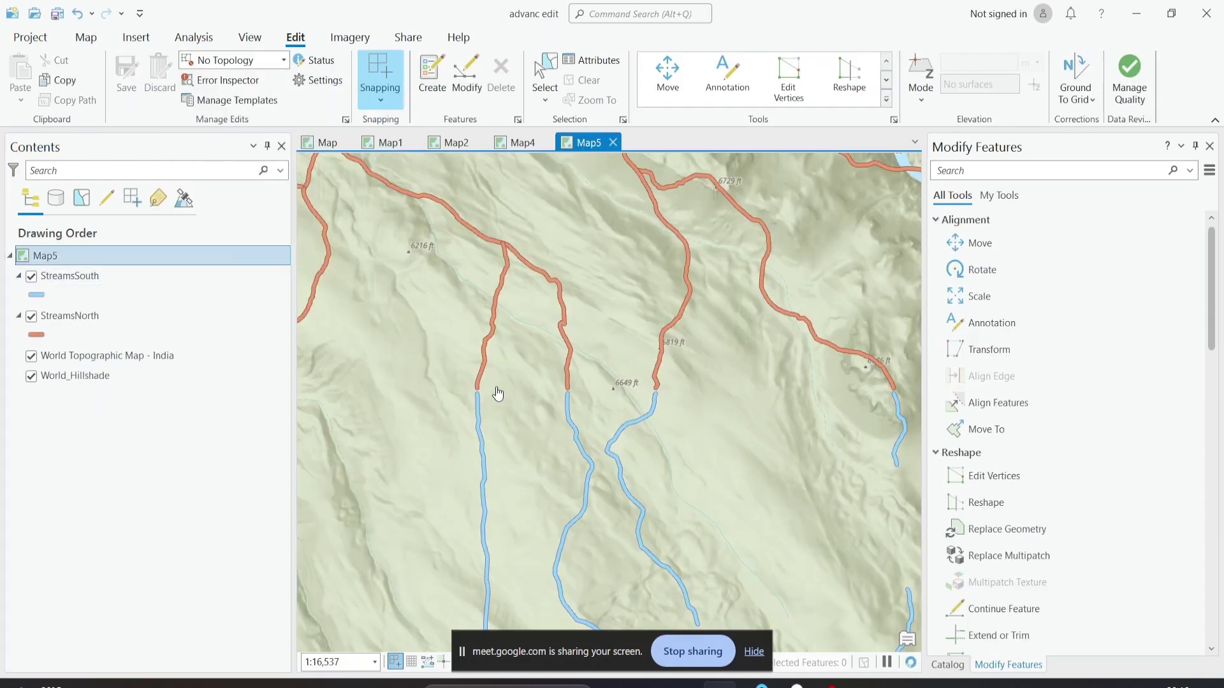
# Step: Examine the gaps where StreamsNorth and StreamsSouth lines meet, closely inspecting the easternmost stream near Black Canyon of the Yellowstone
pyautogui.scroll(-5, 571, 486)
pyautogui.scroll(-3, 678, 444)
pyautogui.scroll(3, 701, 414)
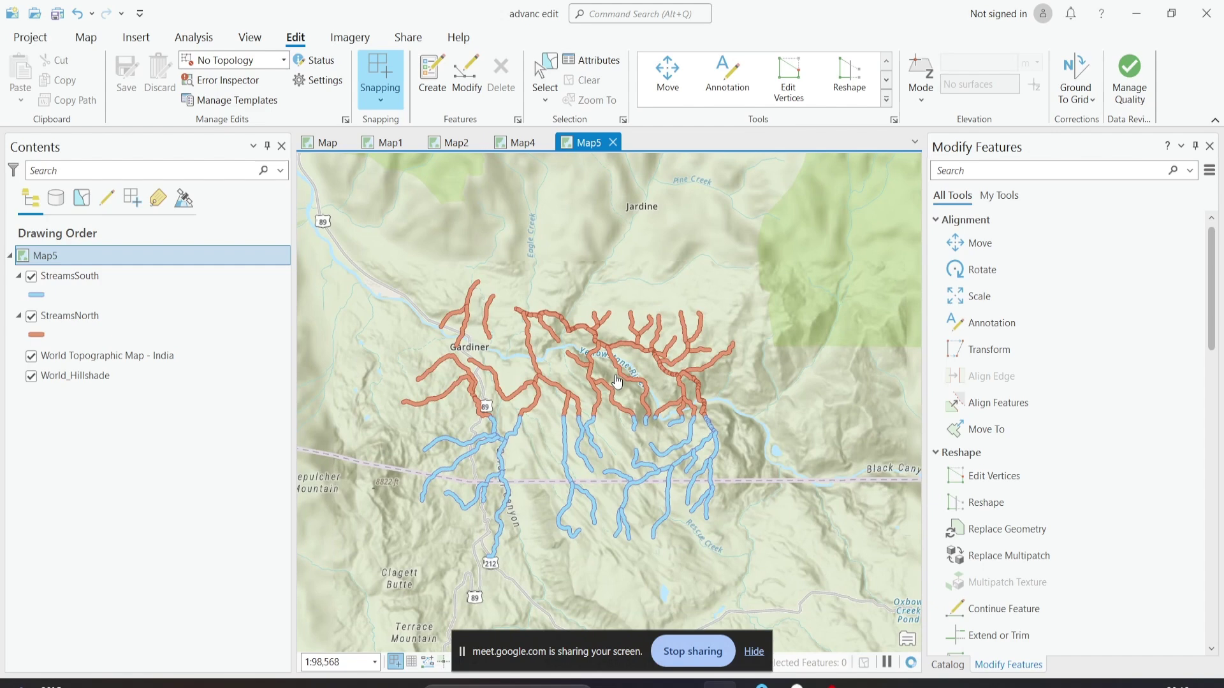
pyautogui.scroll(3, 621, 379)
pyautogui.moveTo(651, 489); pyautogui.dragTo(573, 473)
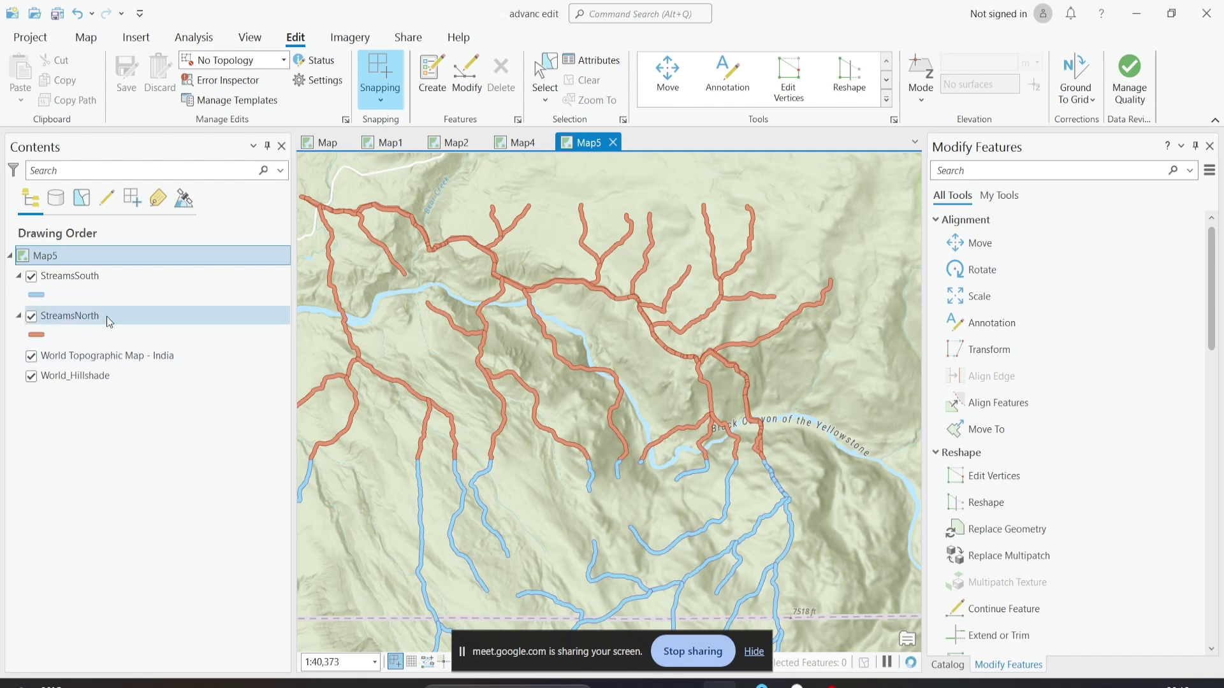
pyautogui.scroll(-3, 765, 442)
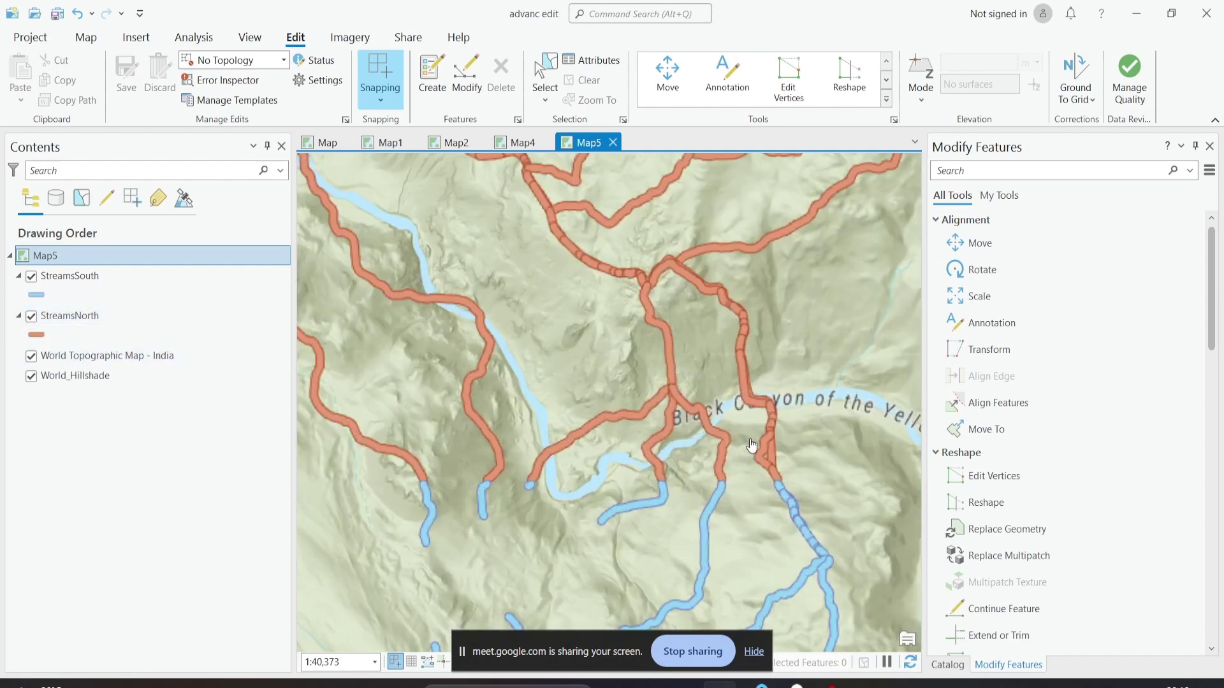
pyautogui.scroll(3, 768, 441)
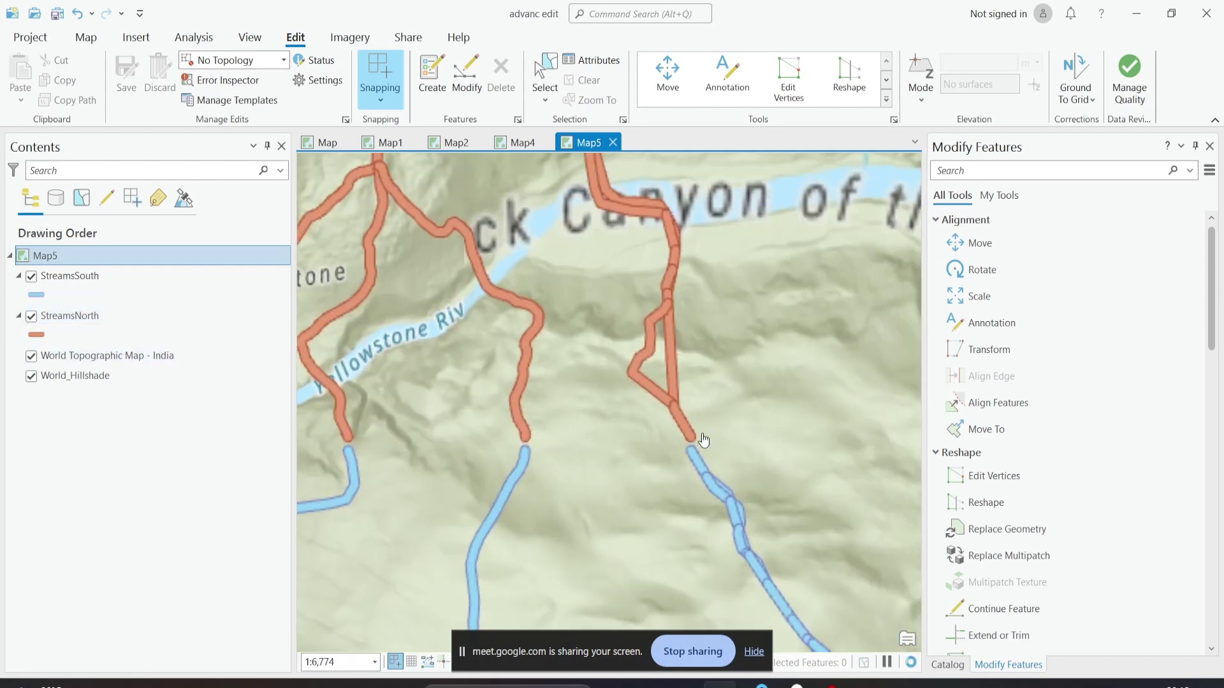
pyautogui.scroll(3, 699, 448)
pyautogui.scroll(2, 699, 448)
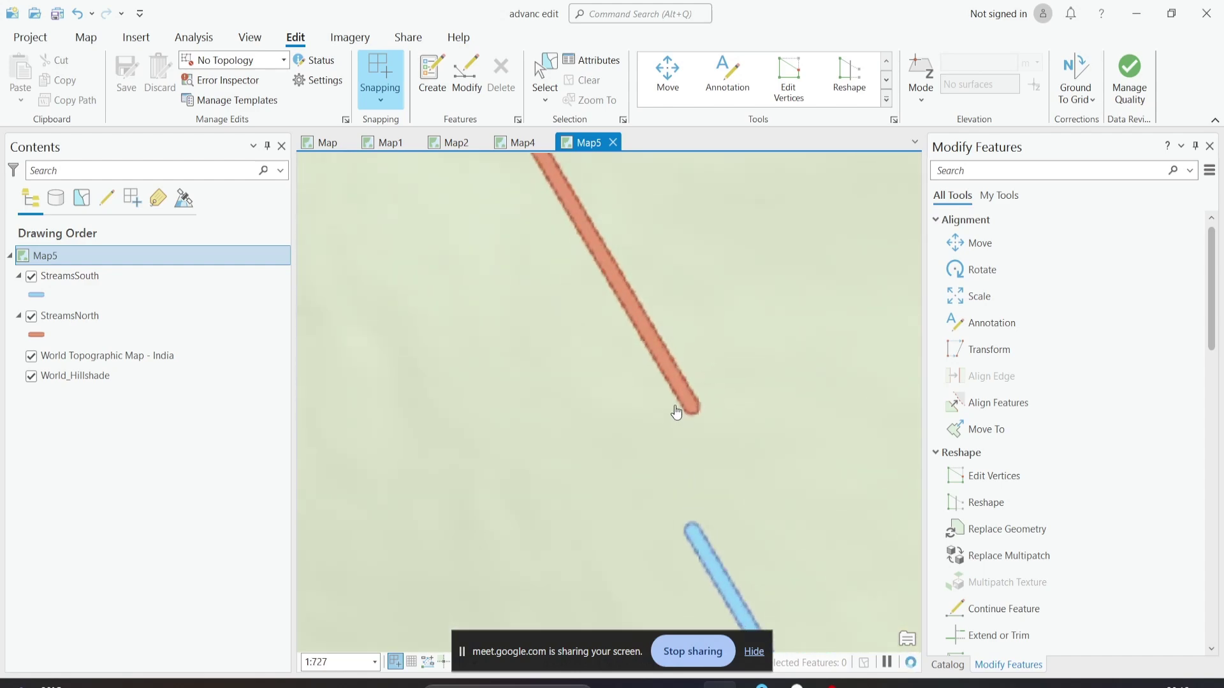
pyautogui.scroll(-3, 740, 434)
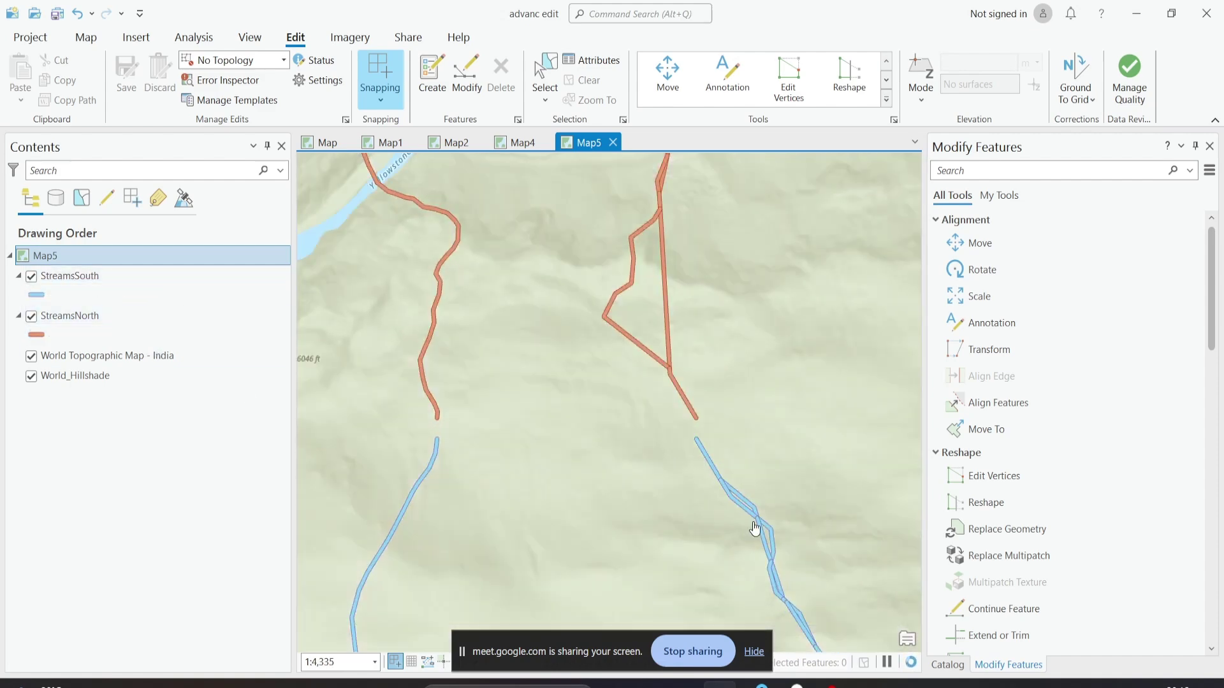
pyautogui.scroll(3, 690, 432)
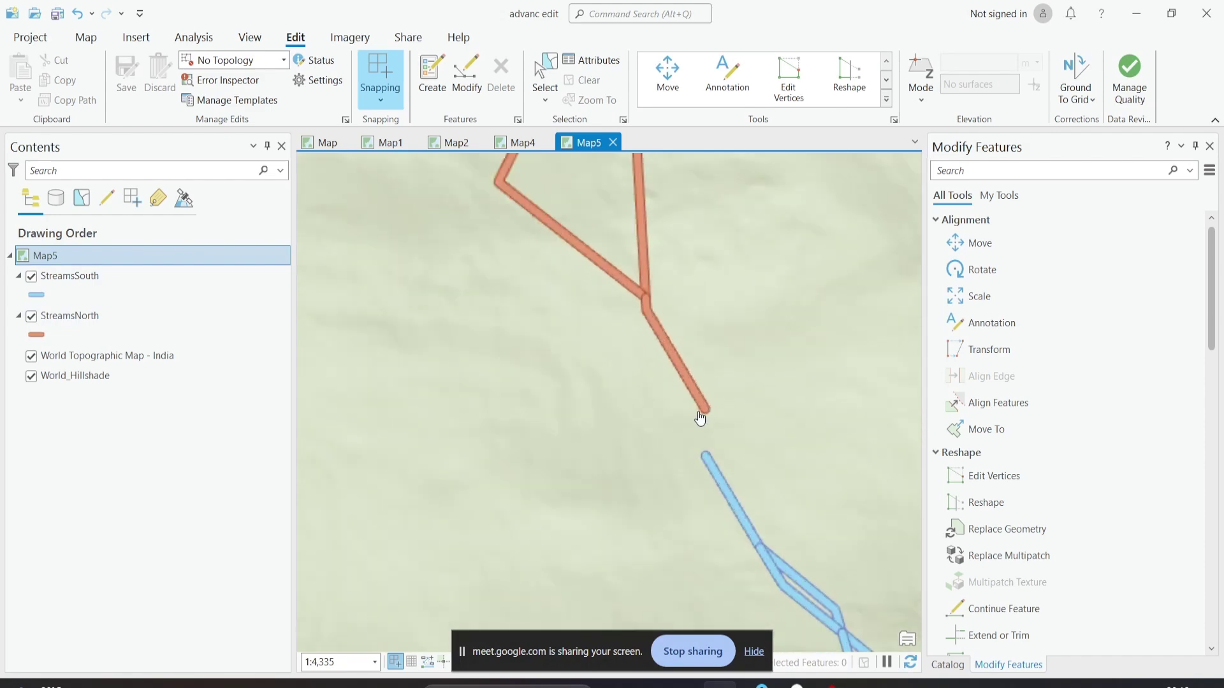
pyautogui.scroll(-2, 696, 470)
pyautogui.moveTo(697, 469); pyautogui.dragTo(768, 443)
pyautogui.scroll(-3, 768, 443)
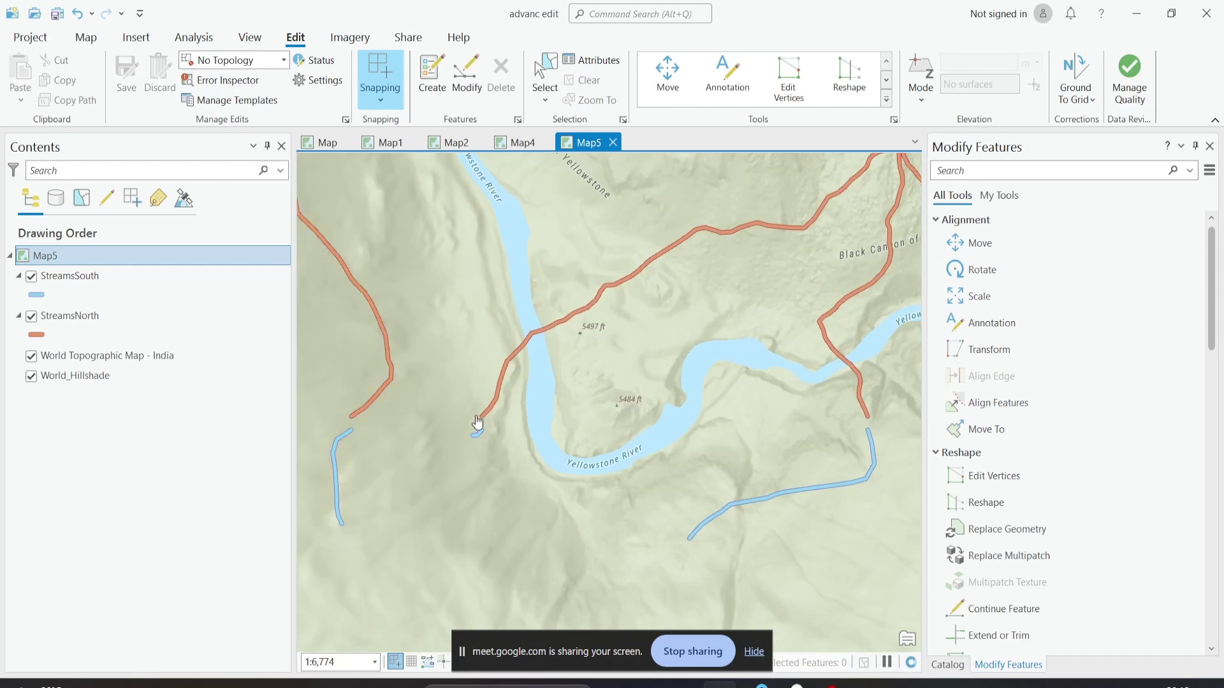
# Step: Follow the boundary between StreamsNorth and StreamsSouth westward and check whether the stream ends connect
pyautogui.moveTo(736, 442); pyautogui.dragTo(656, 437)
pyautogui.scroll(3, 656, 437)
pyautogui.moveTo(383, 456); pyautogui.dragTo(835, 429)
pyautogui.scroll(-2, 568, 445)
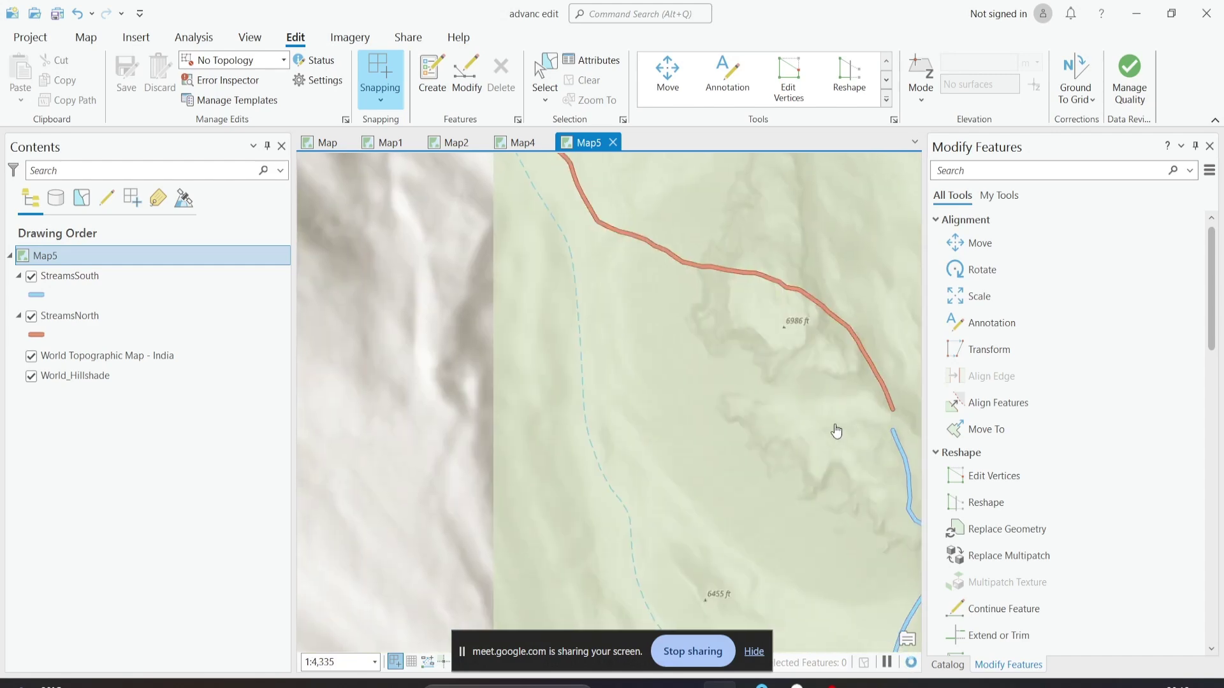
pyautogui.scroll(-3, 453, 470)
pyautogui.moveTo(453, 470); pyautogui.dragTo(743, 432)
pyautogui.moveTo(451, 420); pyautogui.dragTo(524, 401)
pyautogui.scroll(-6, 524, 400)
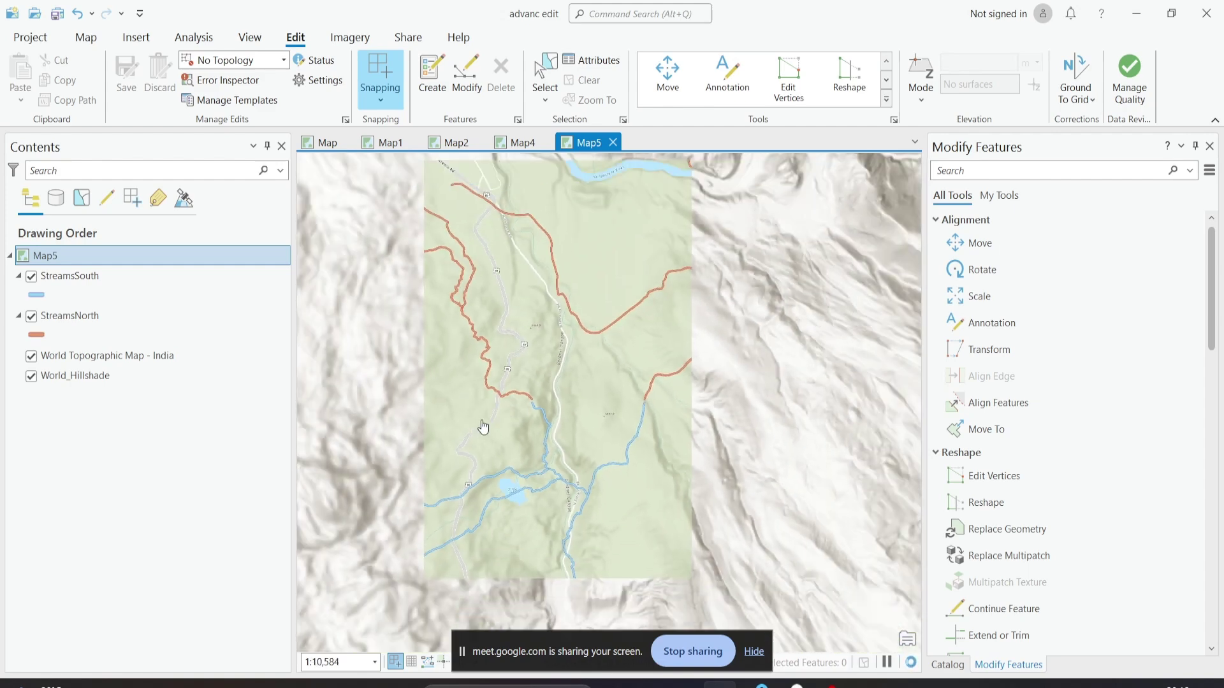
pyautogui.scroll(2, 686, 433)
pyautogui.scroll(2, 778, 428)
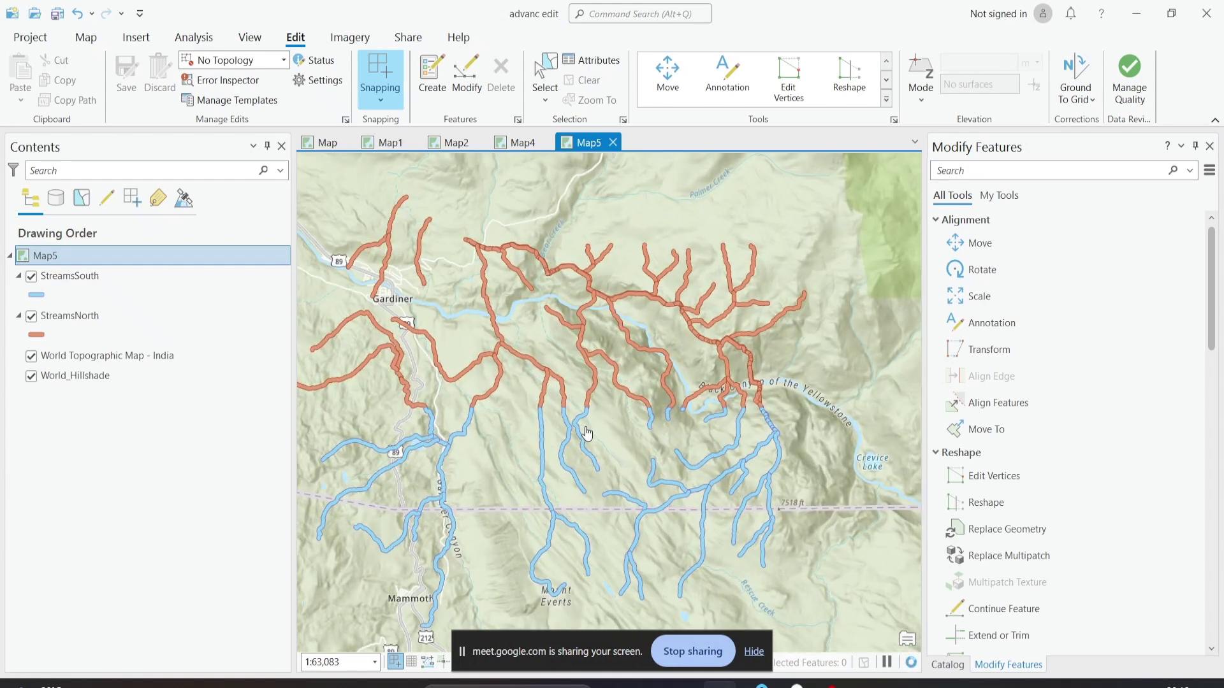
# Step: Compare the disconnected StreamsNorth and StreamsSouth endpoints again, from the easternmost stream to those west of the Yellowstone River bend
pyautogui.scroll(6, 752, 390)
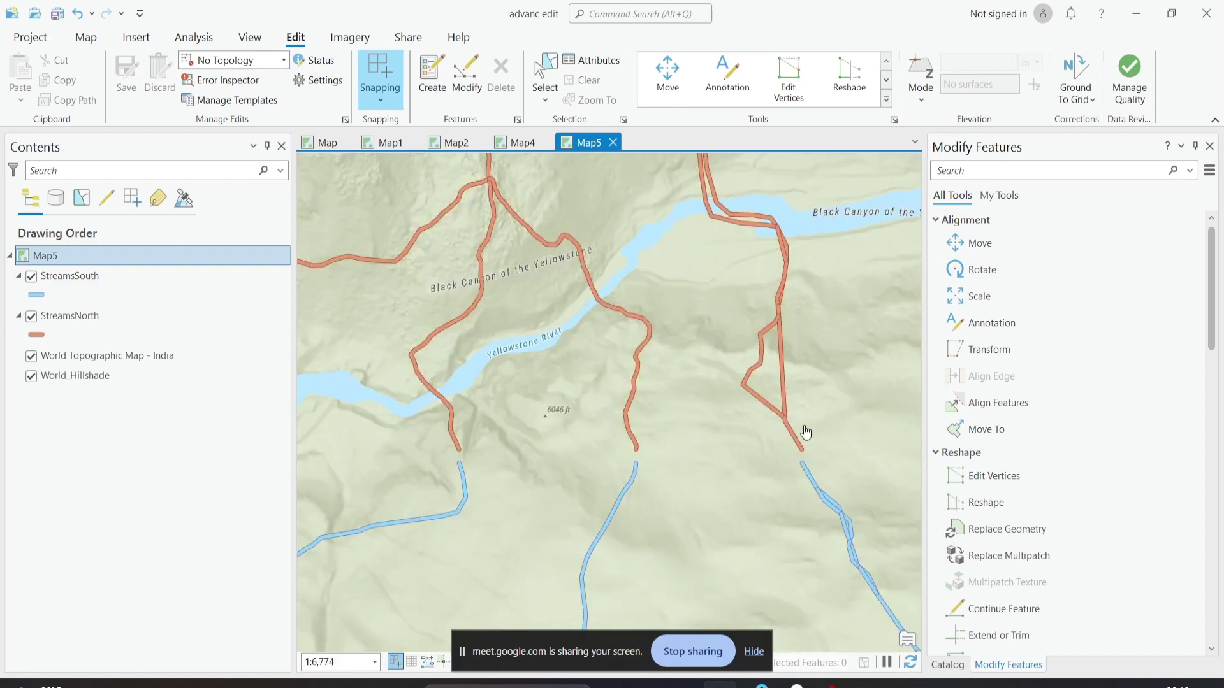
pyautogui.scroll(2, 814, 442)
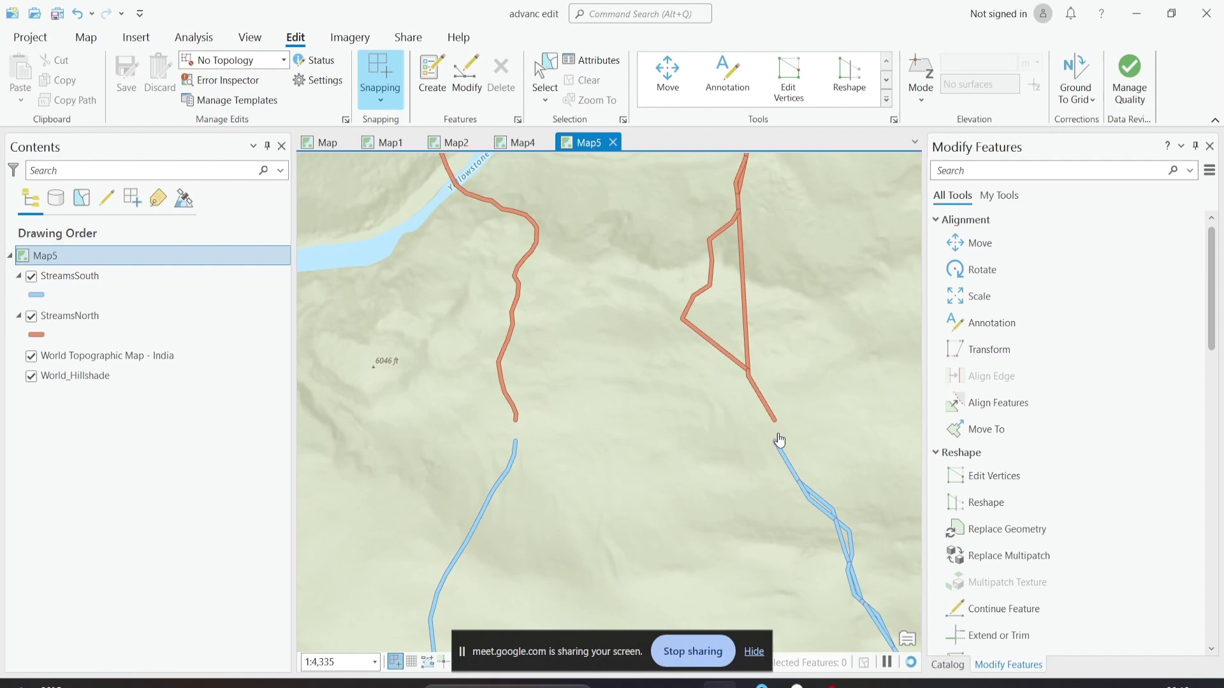
pyautogui.scroll(3, 789, 430)
pyautogui.scroll(-3, 733, 423)
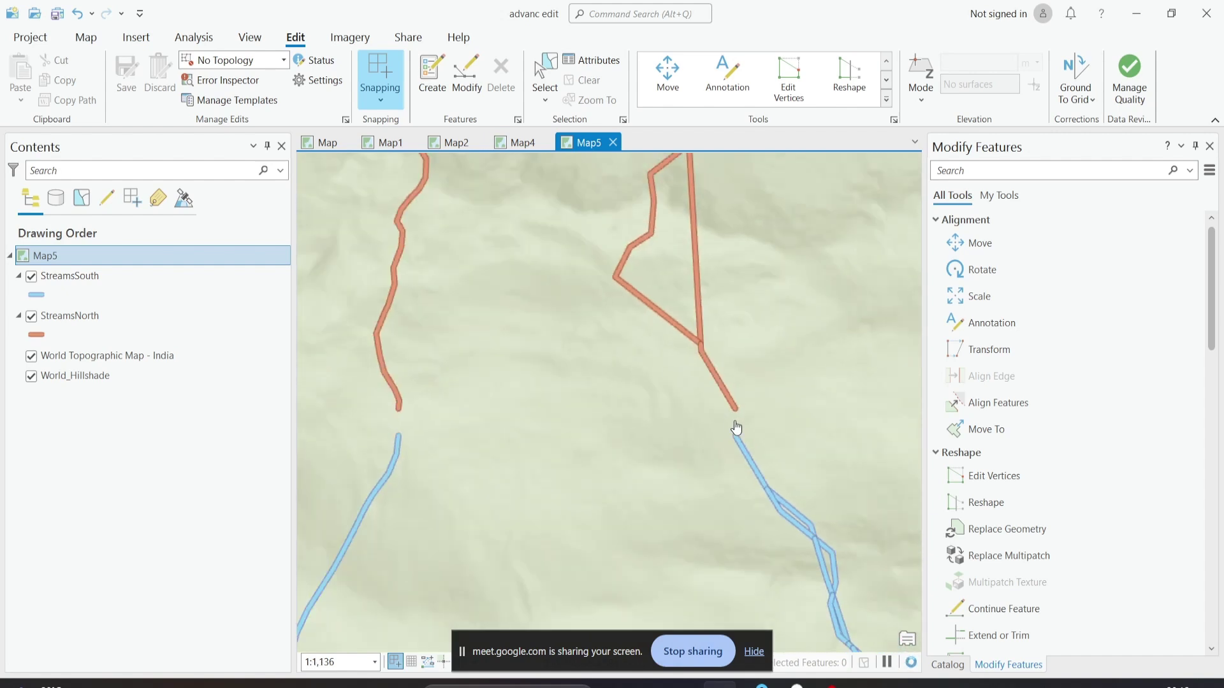
pyautogui.scroll(2, 731, 423)
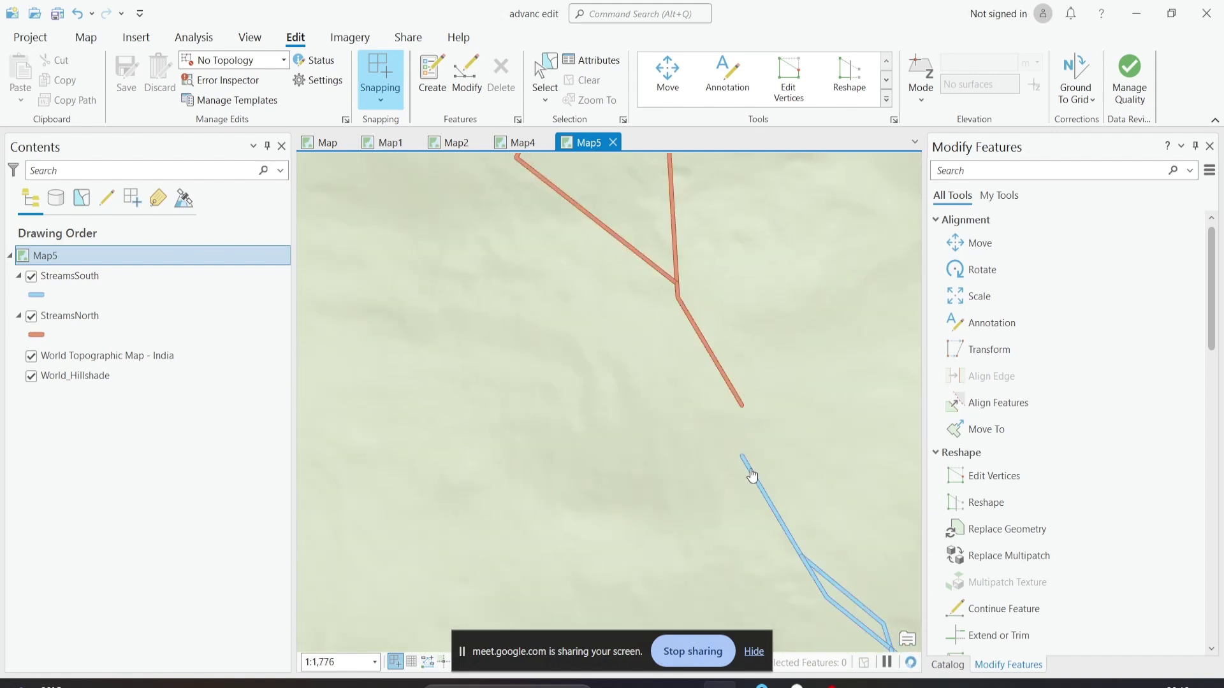
pyautogui.scroll(-5, 738, 405)
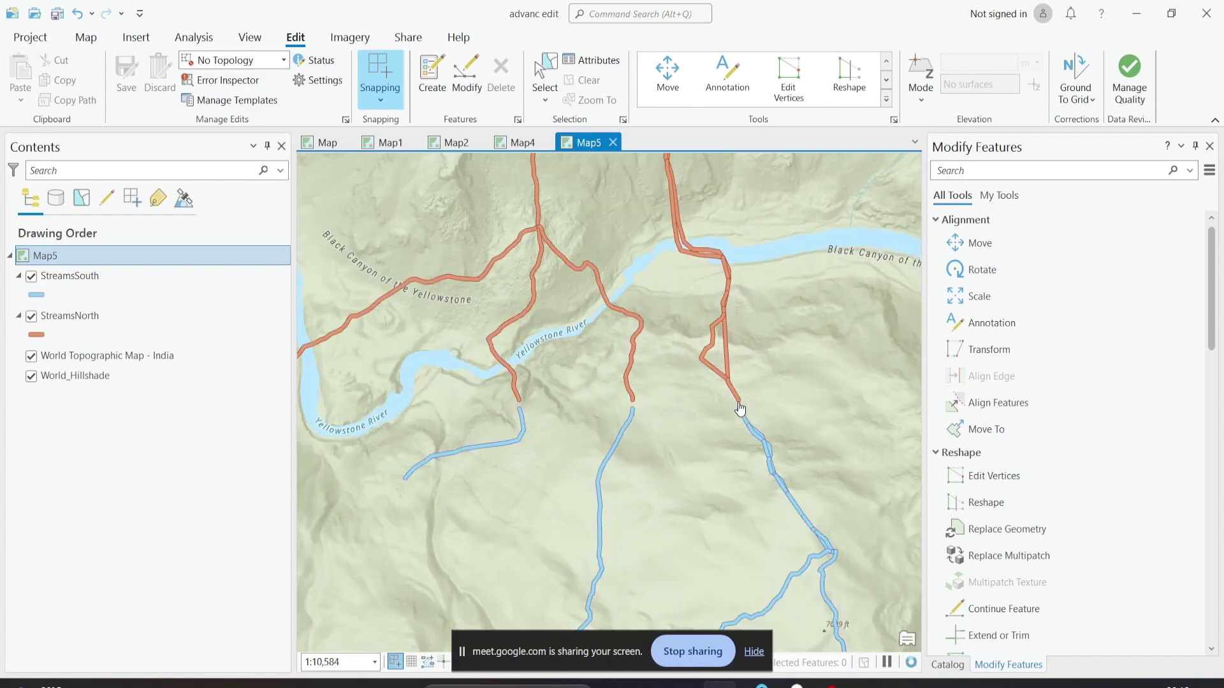
pyautogui.scroll(-3, 463, 406)
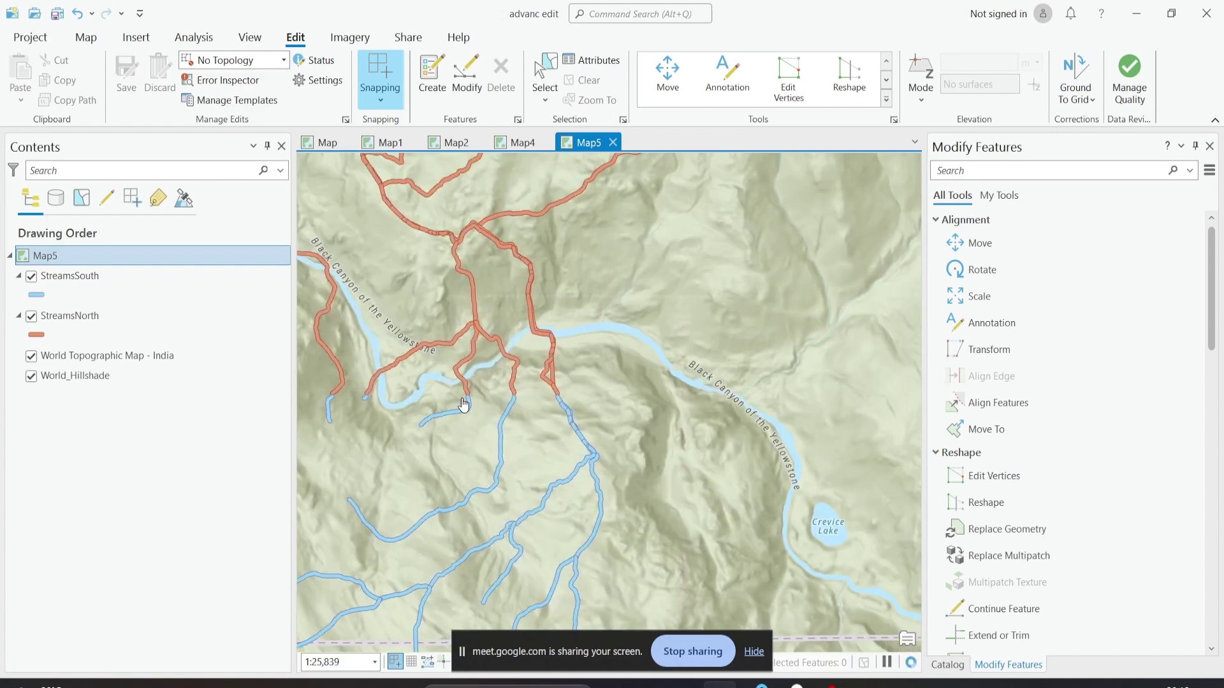
pyautogui.scroll(4, 623, 440)
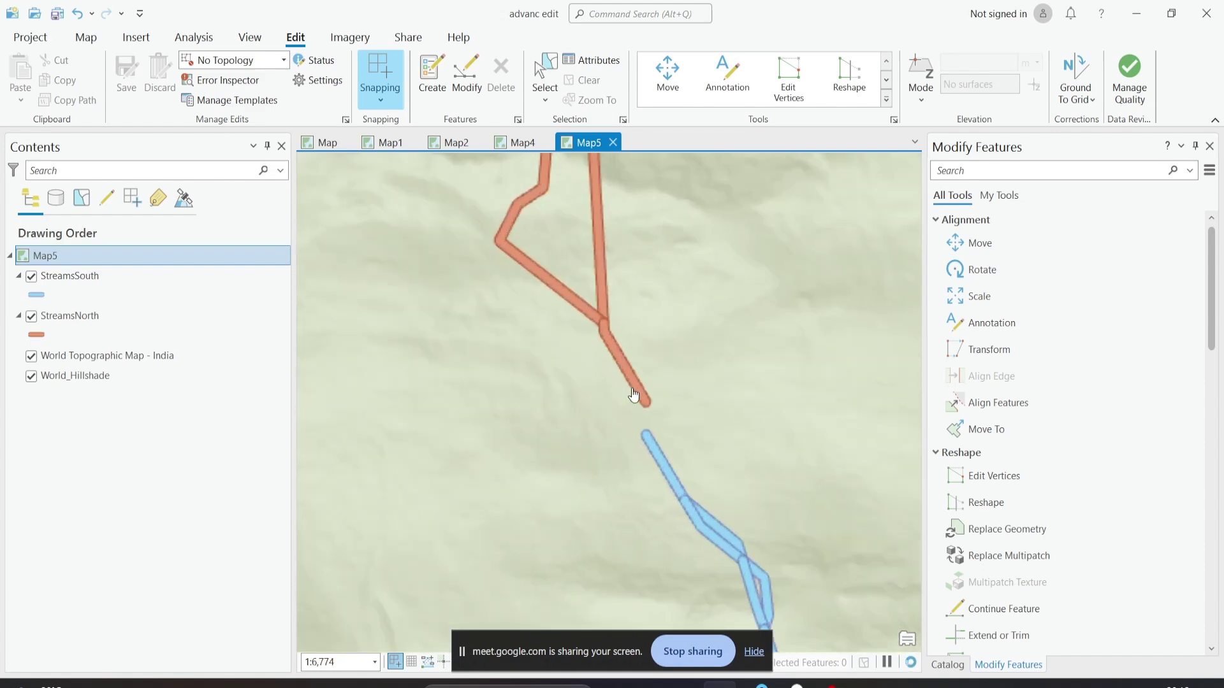
pyautogui.scroll(-3, 633, 395)
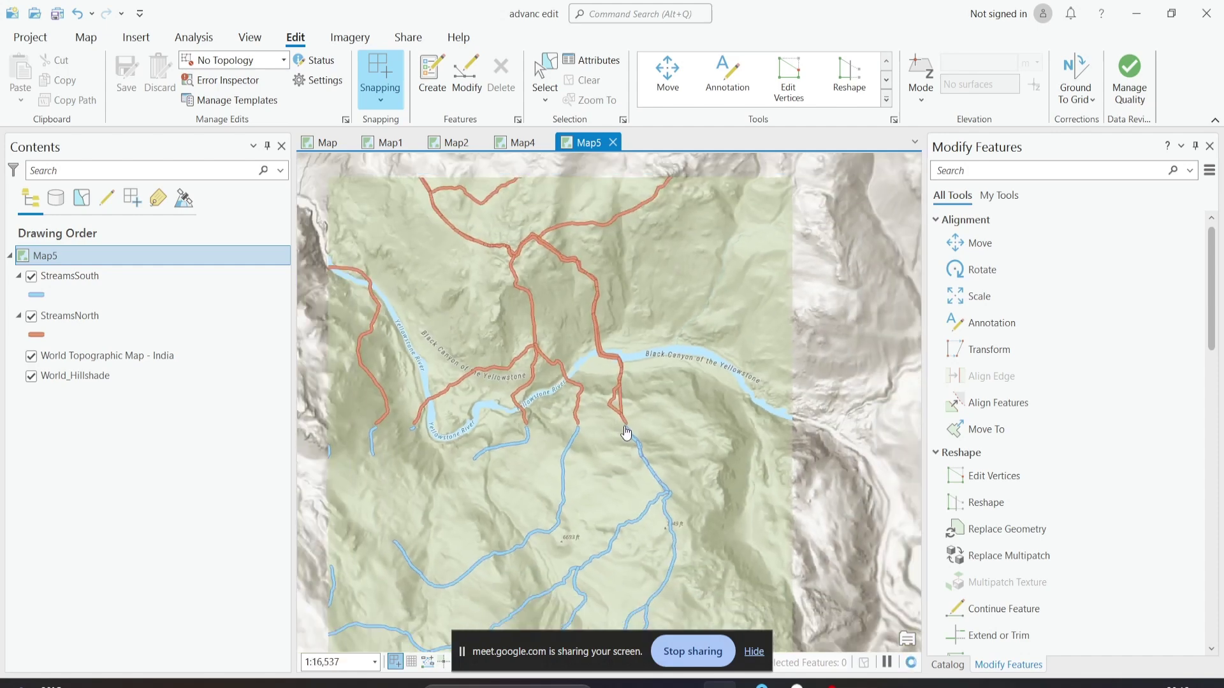
pyautogui.scroll(3, 624, 427)
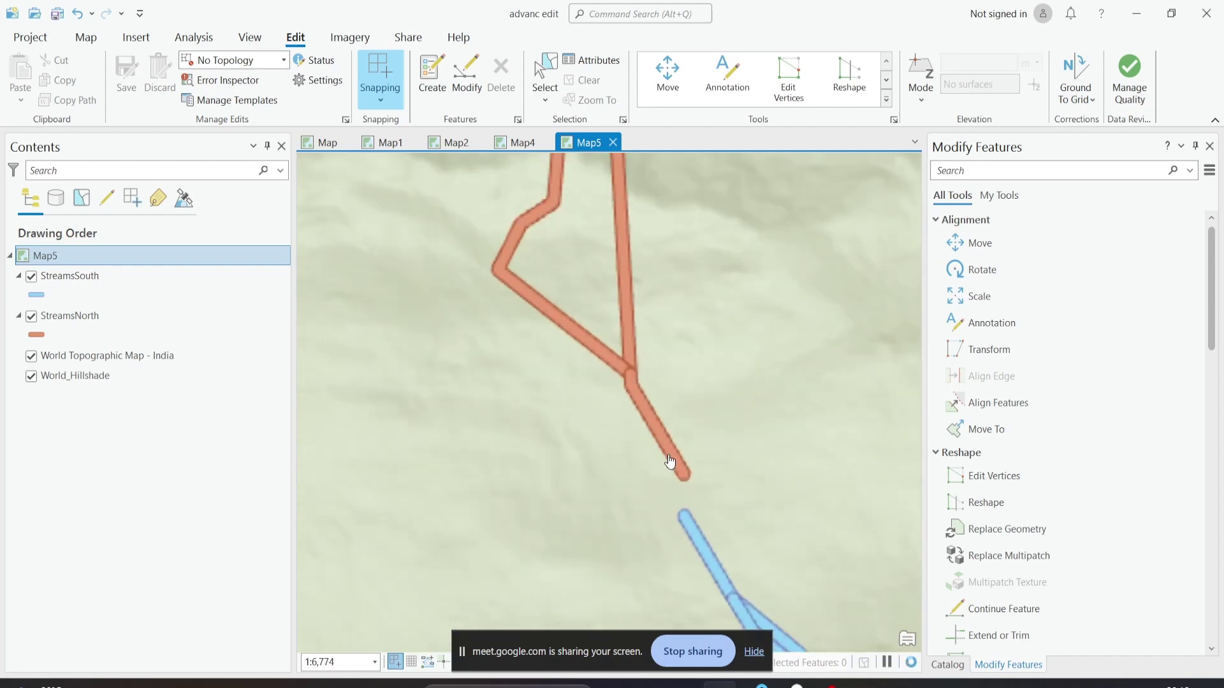
pyautogui.scroll(-2, 631, 395)
pyautogui.scroll(-2, 622, 431)
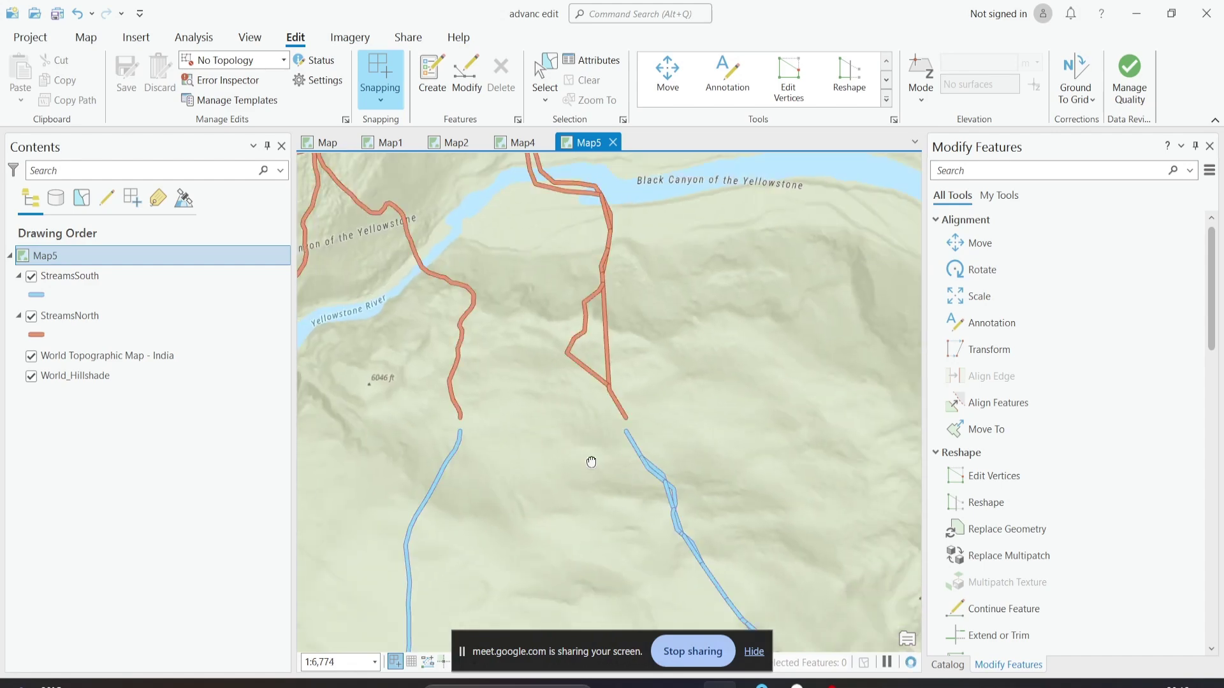
pyautogui.scroll(-2, 594, 420)
pyautogui.scroll(2, 720, 382)
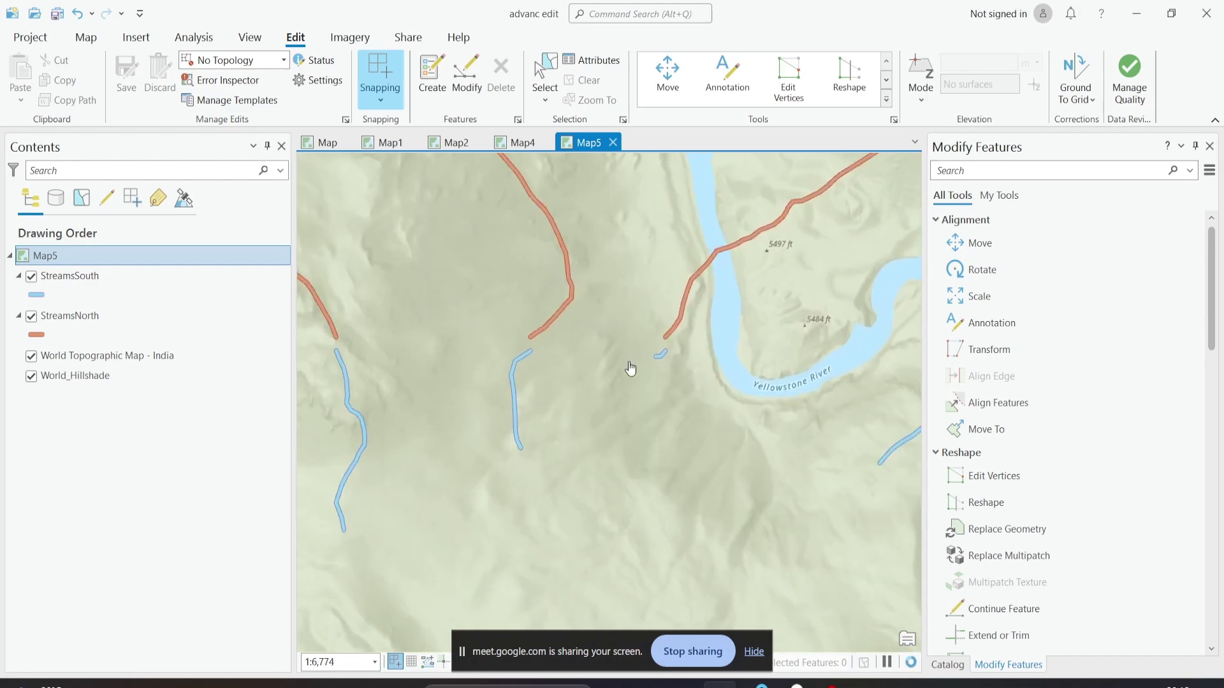
pyautogui.scroll(4, 634, 382)
pyautogui.scroll(-2, 564, 425)
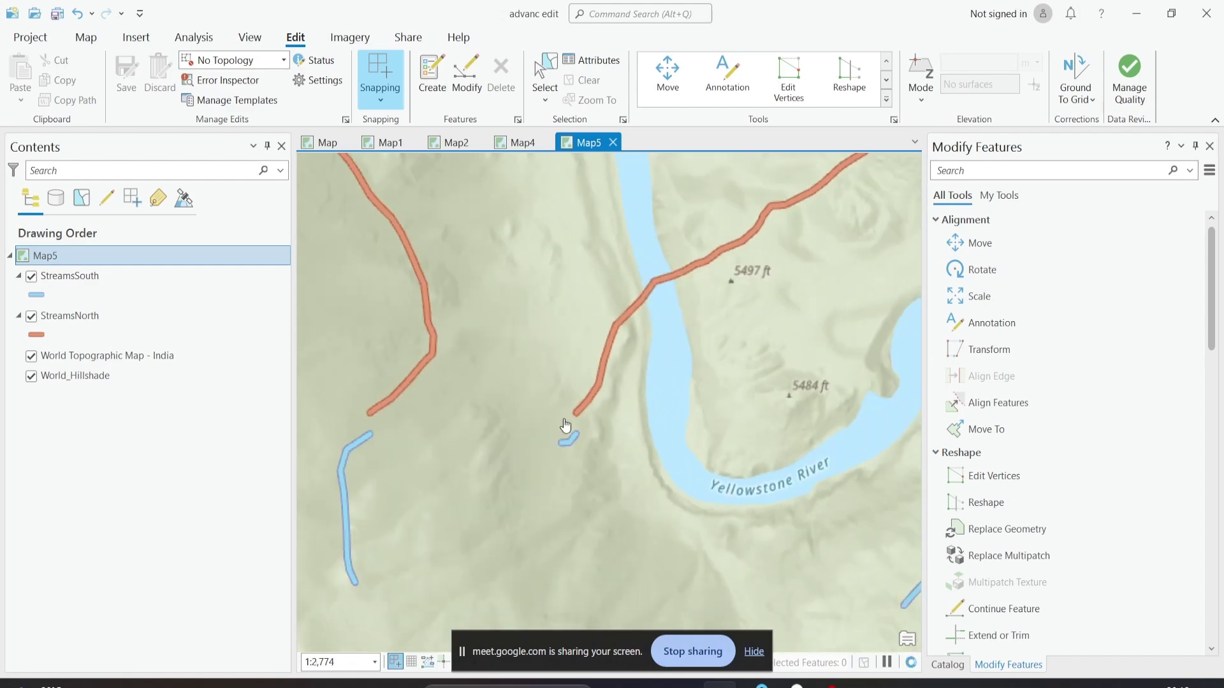
pyautogui.scroll(-4, 565, 424)
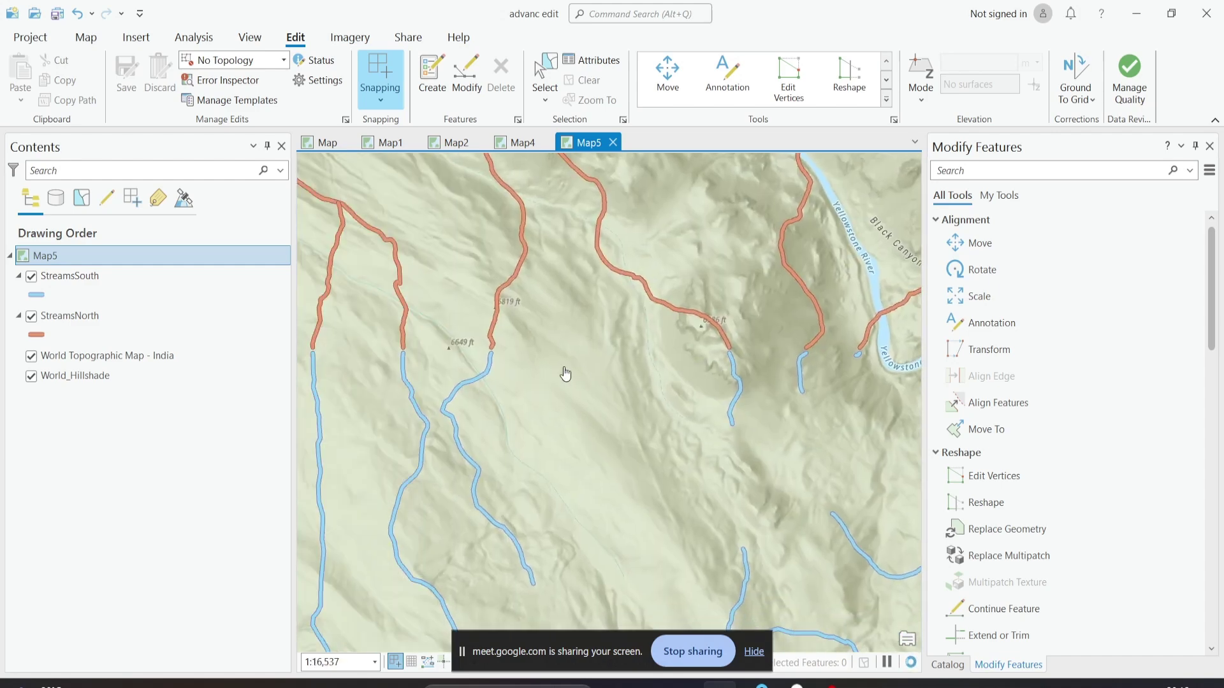
pyautogui.scroll(-2, 565, 374)
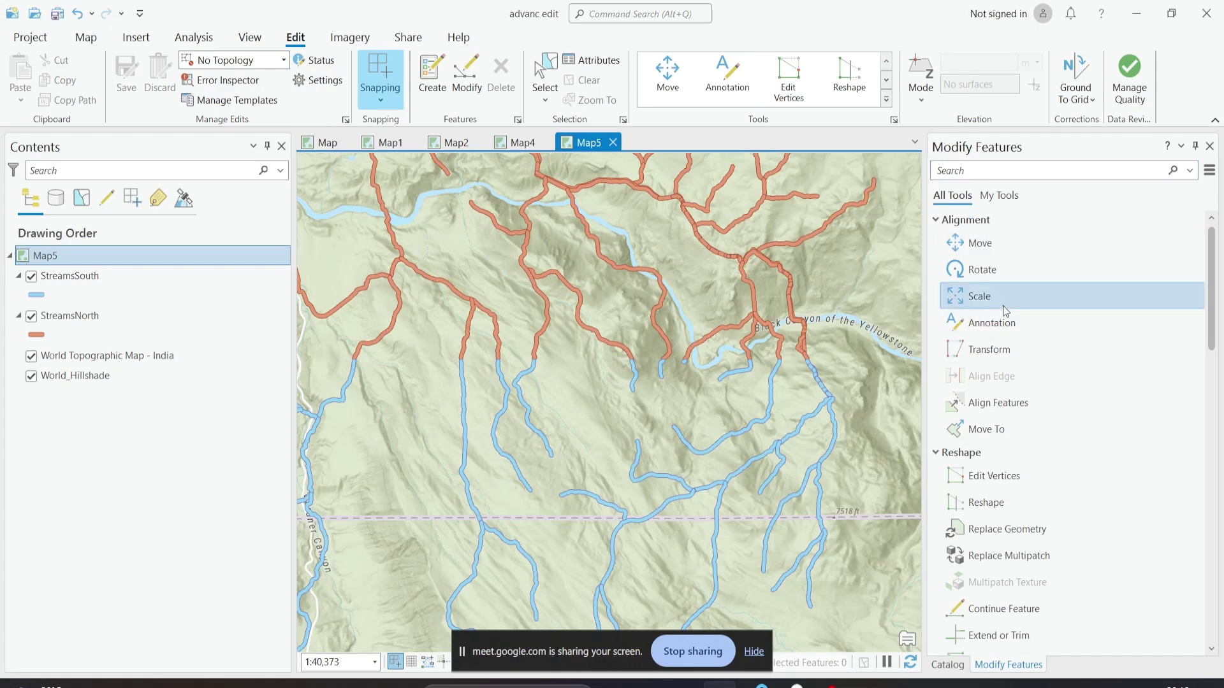
pyautogui.scroll(-8, 1005, 274)
pyautogui.scroll(7, 1004, 274)
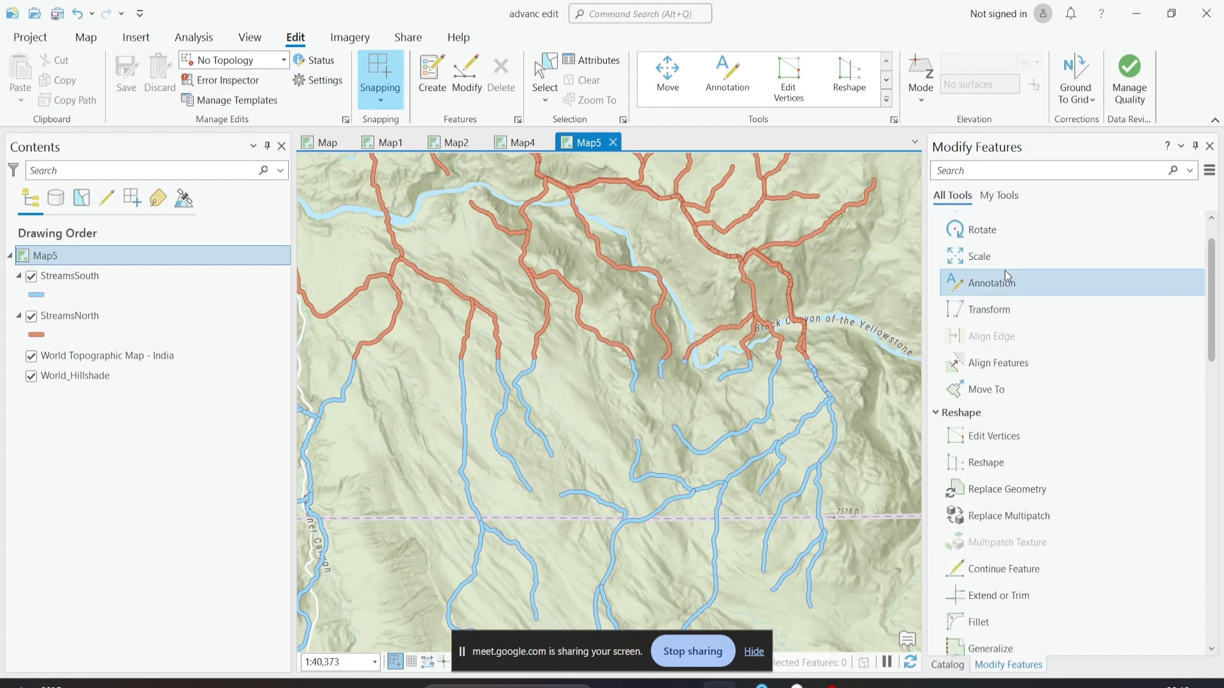
pyautogui.scroll(1, 1004, 270)
# Step: Search the geoprocessing tools for "edgematch" and review the parameters of the Edgematch Features tool
pyautogui.click(264, 36)
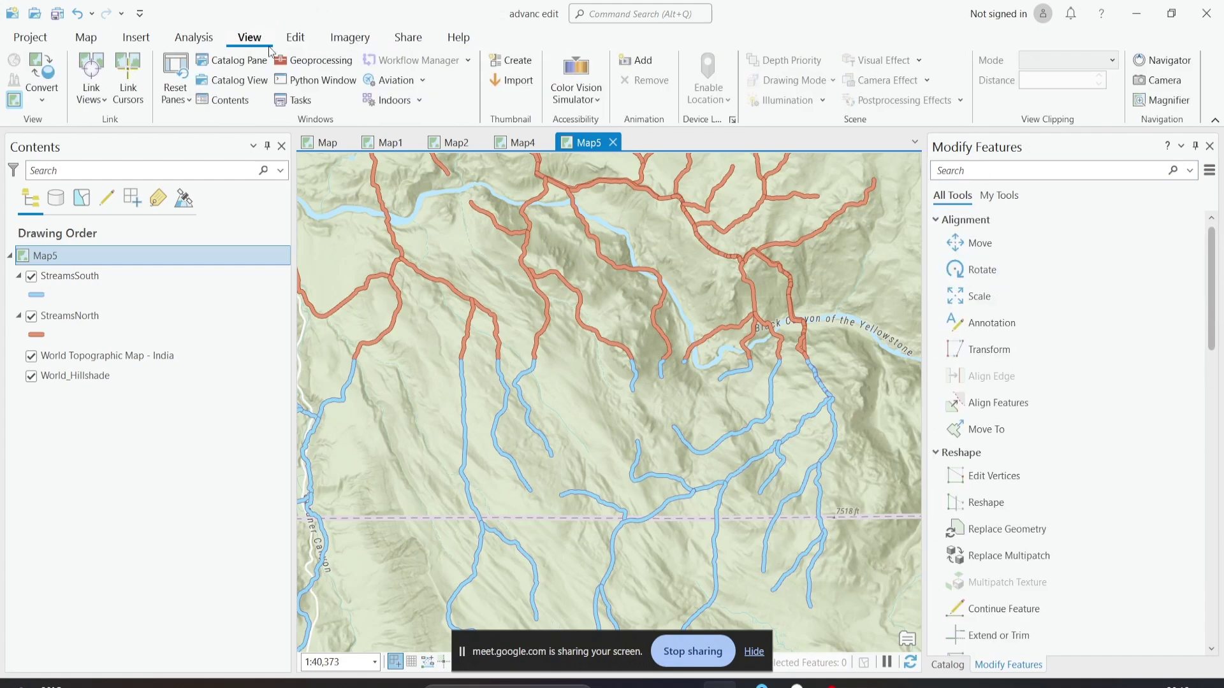
pyautogui.click(312, 60)
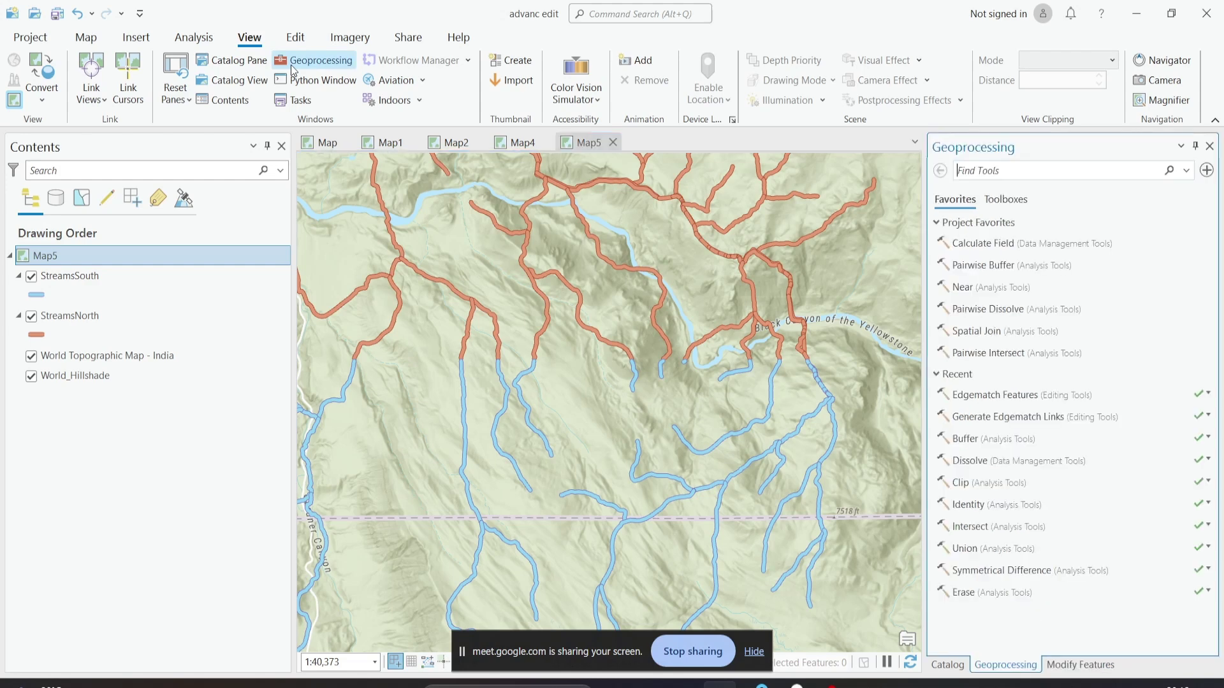
pyautogui.click(972, 171)
pyautogui.write('edge match')
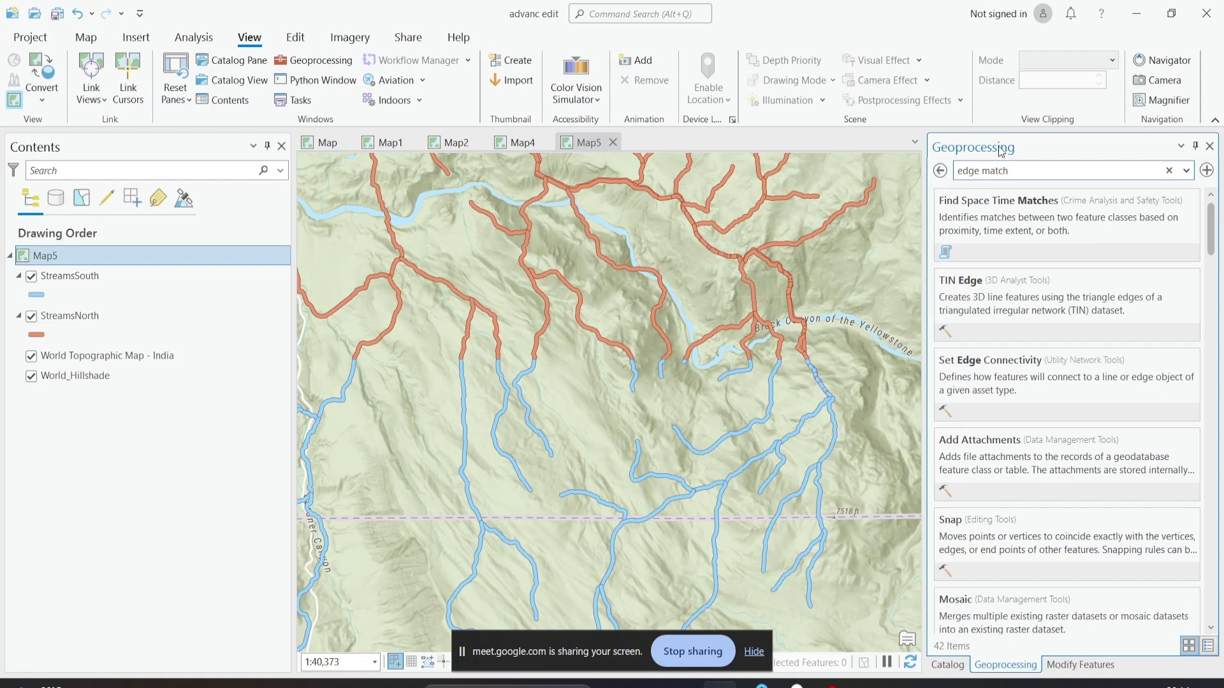
pyautogui.press('BackSpace')
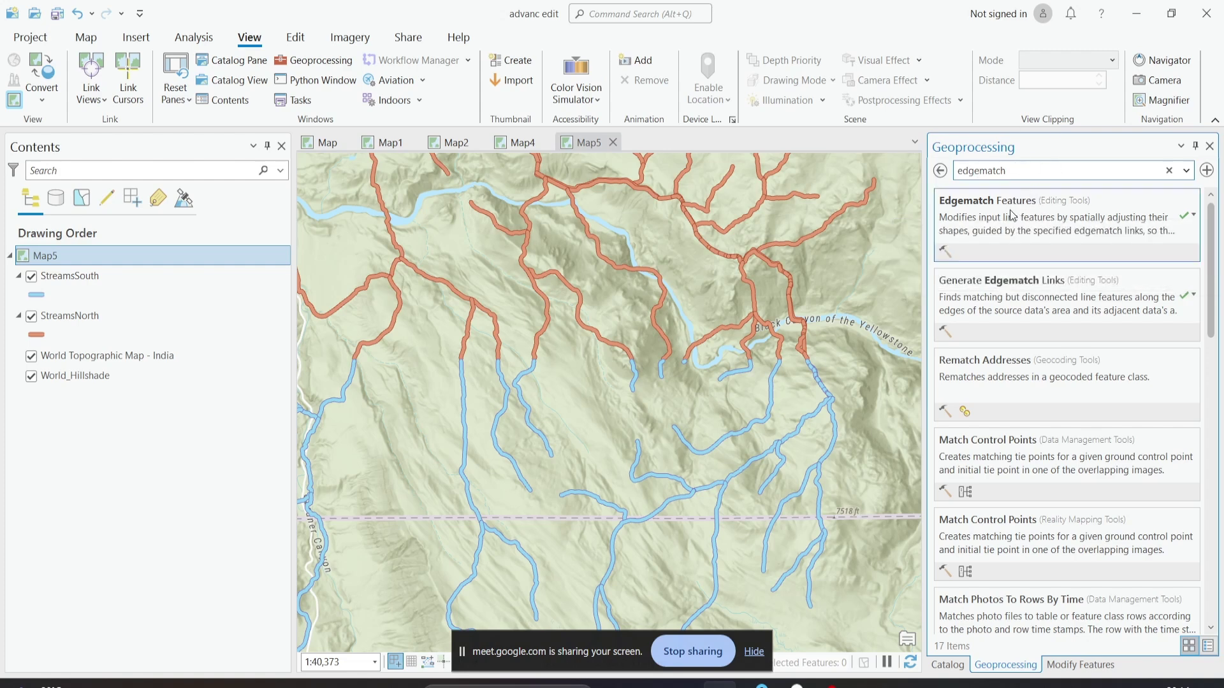
pyautogui.click(1041, 223)
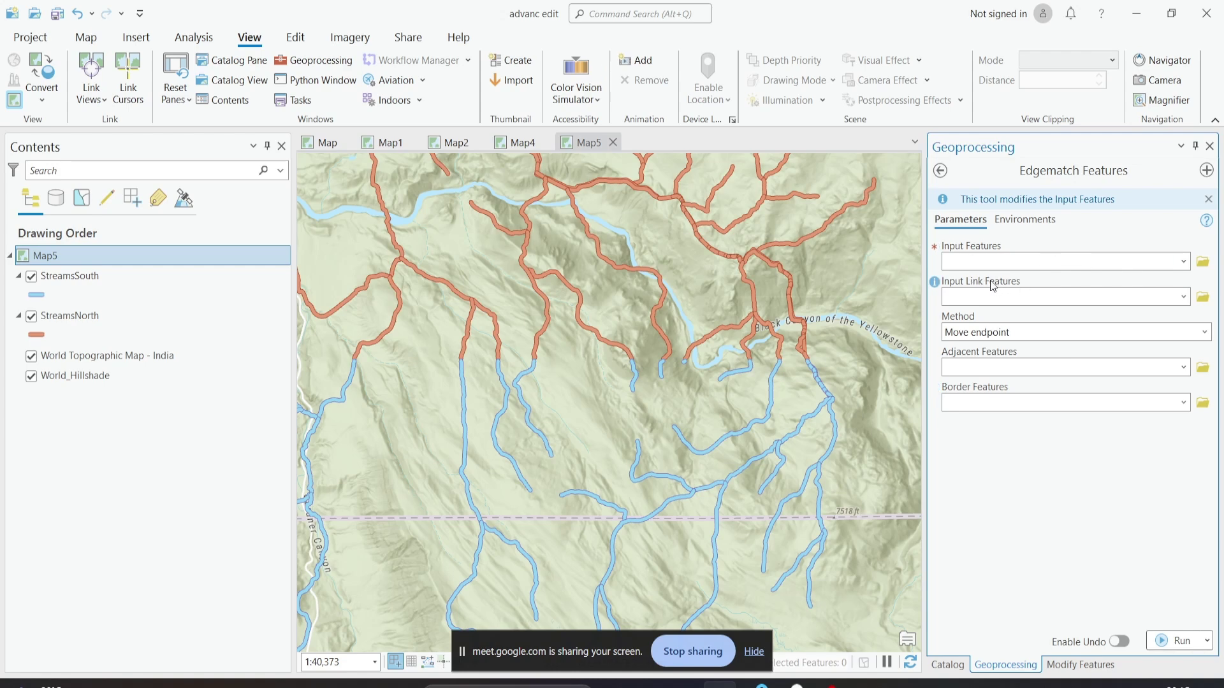
pyautogui.click(939, 171)
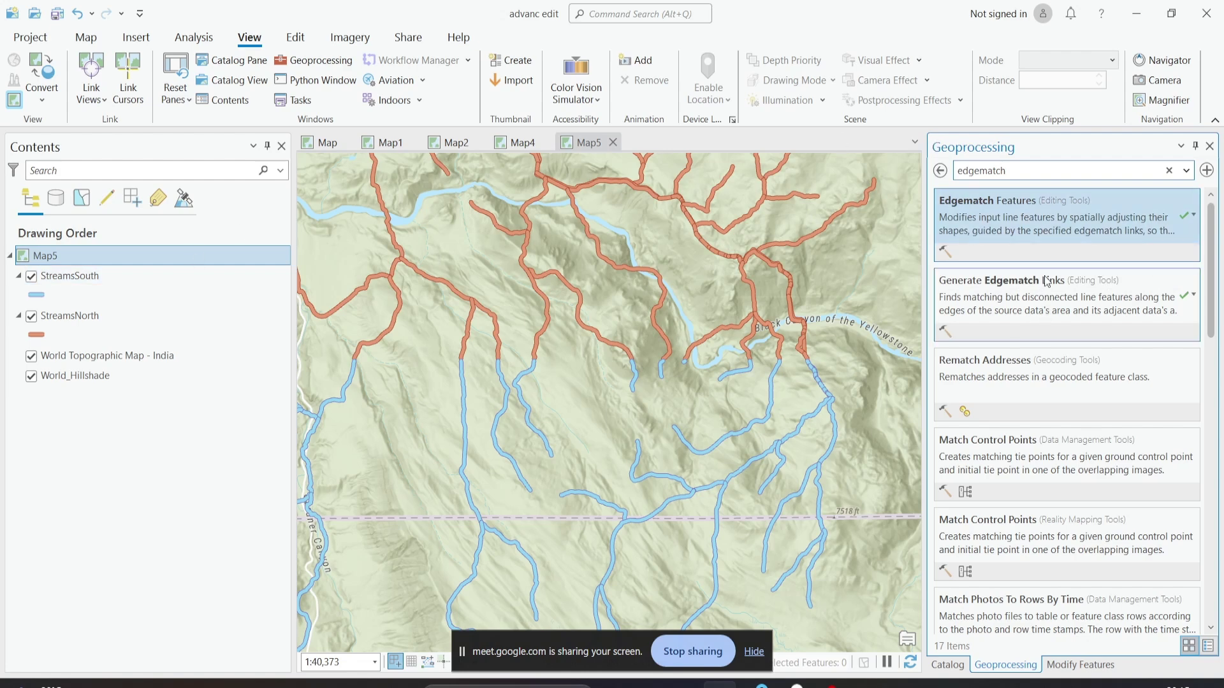
# Step: Open the Generate Edgematch Links tool and set StreamsSouth as its source features
pyautogui.click(1044, 309)
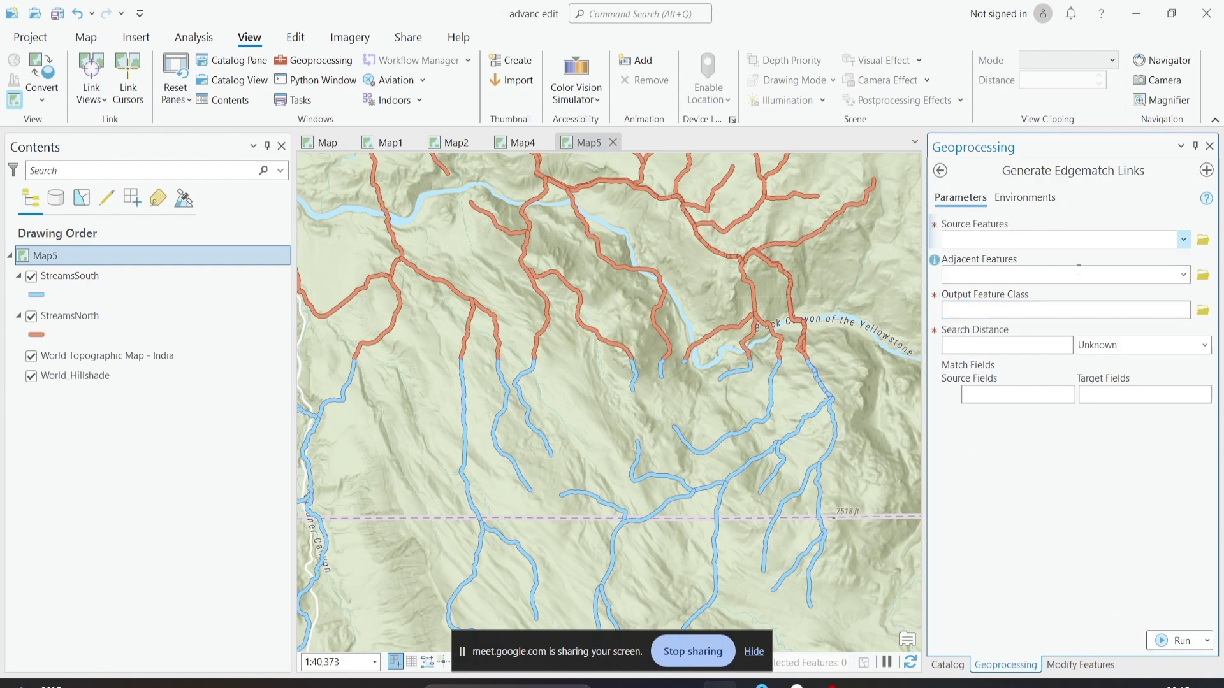
pyautogui.click(1182, 241)
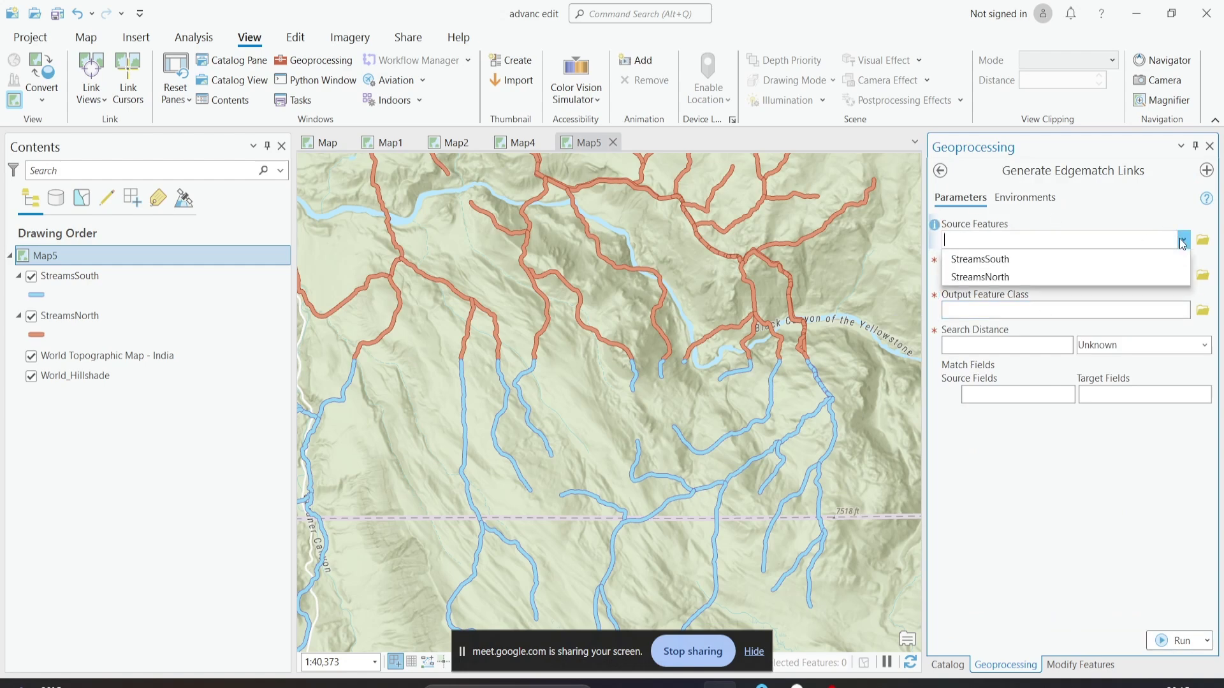
pyautogui.click(1056, 257)
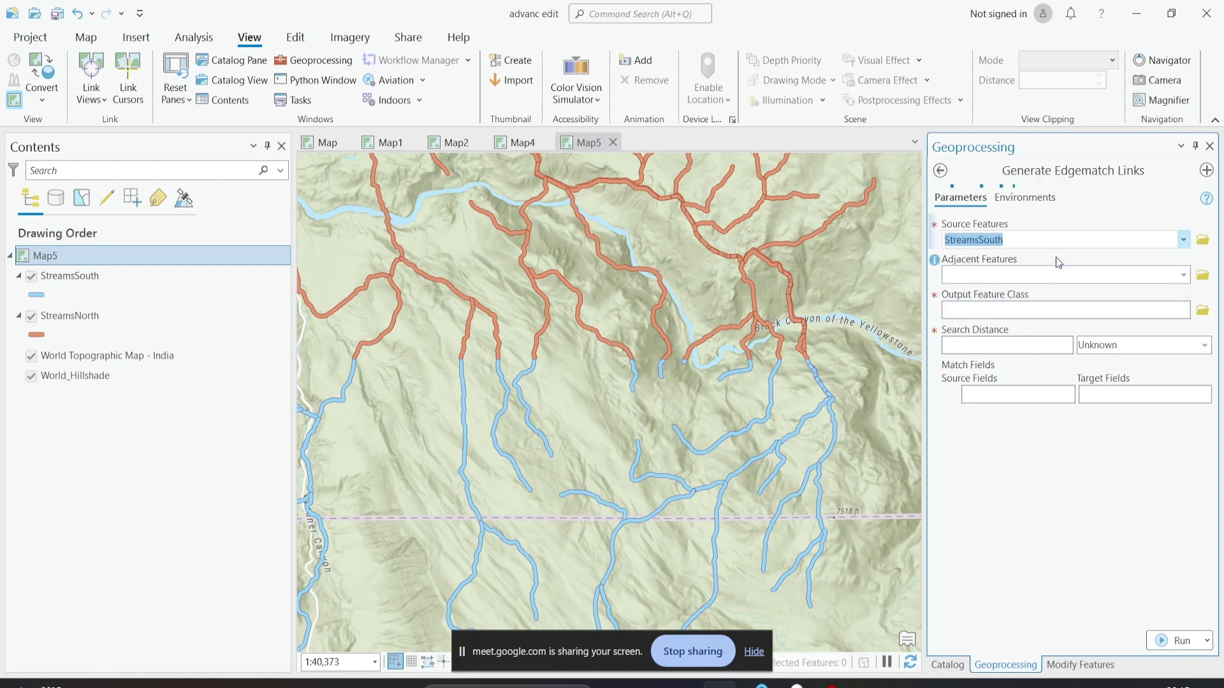
# Step: Set StreamsNorth as the adjacent features for the edgematch links
pyautogui.click(1183, 275)
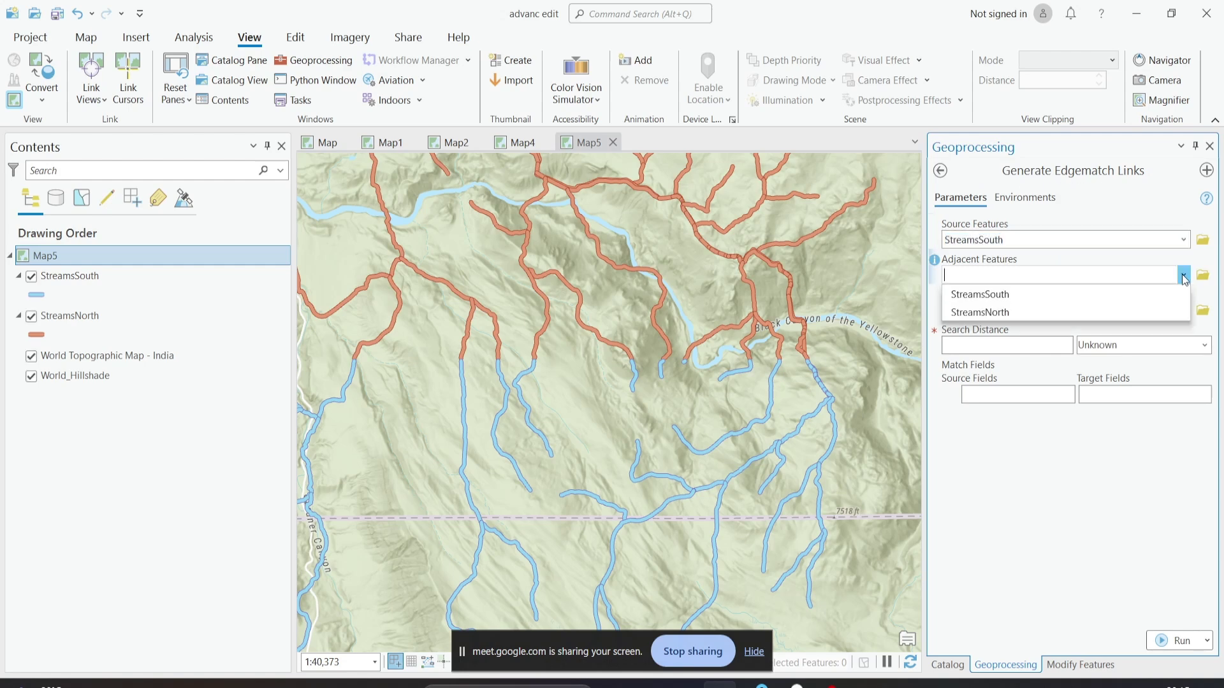
pyautogui.click(1038, 311)
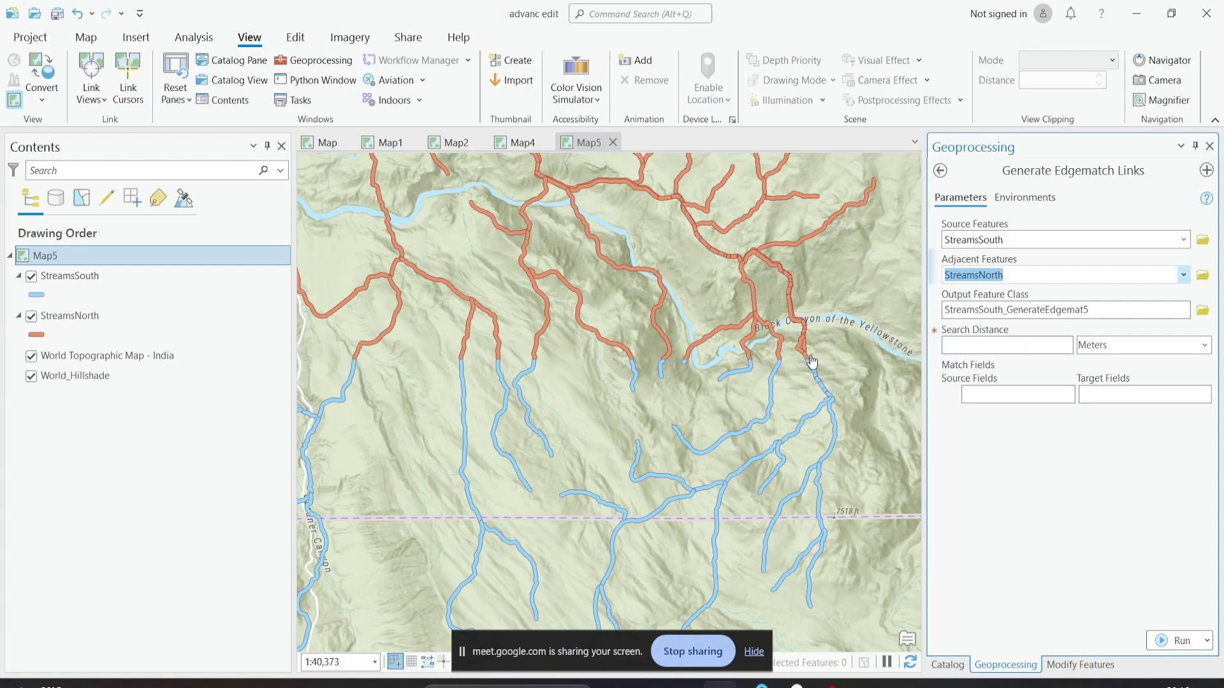
# Step: Measure the gap between the StreamsNorth and StreamsSouth endpoints of the second-easternmost stream, just south of the Yellowstone River
pyautogui.scroll(6, 787, 367)
pyautogui.scroll(2, 787, 366)
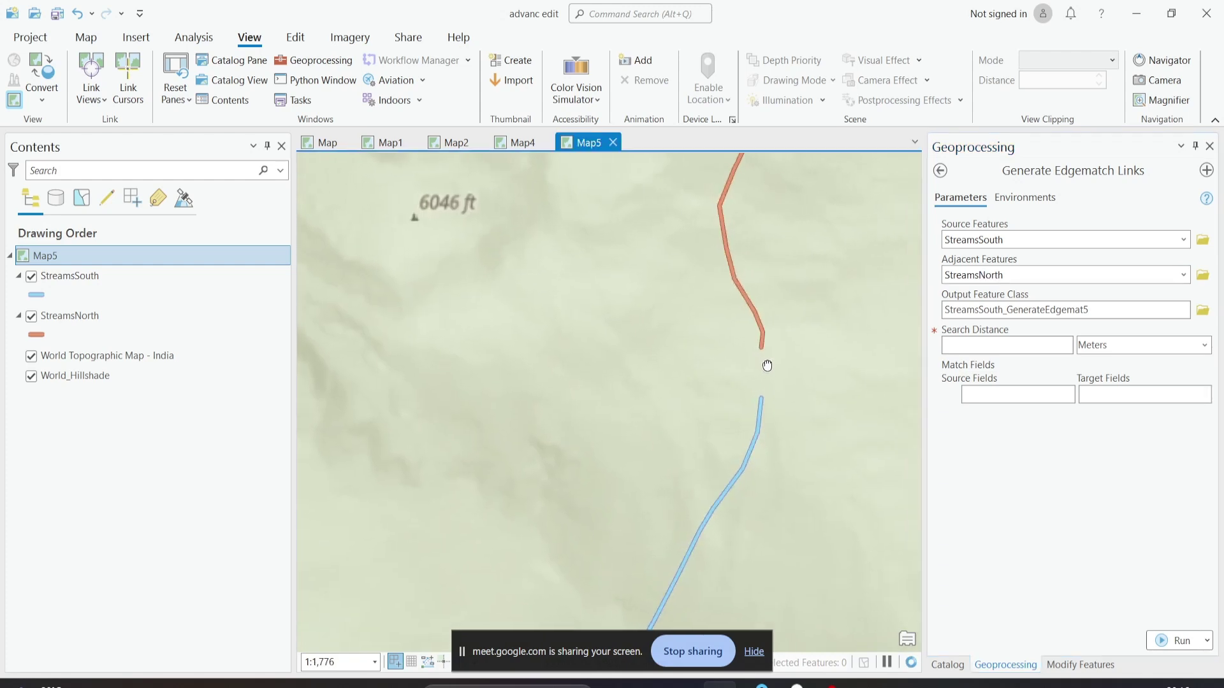
pyautogui.moveTo(807, 360); pyautogui.dragTo(657, 390)
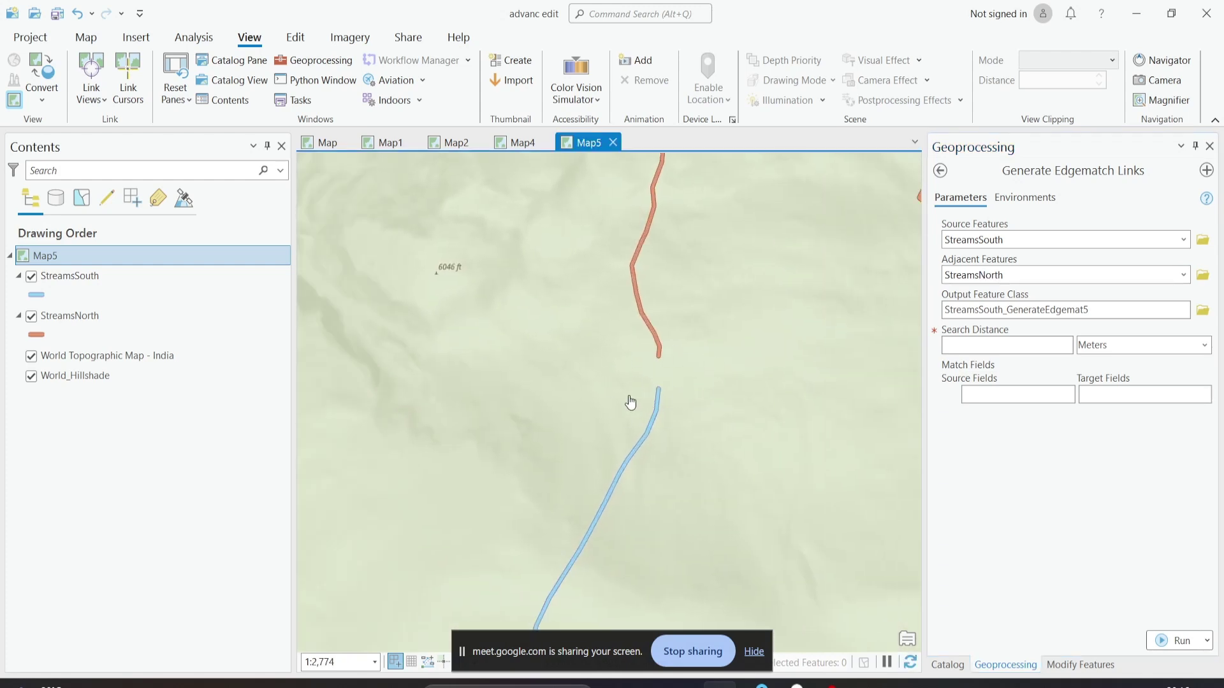
pyautogui.scroll(-2, 640, 366)
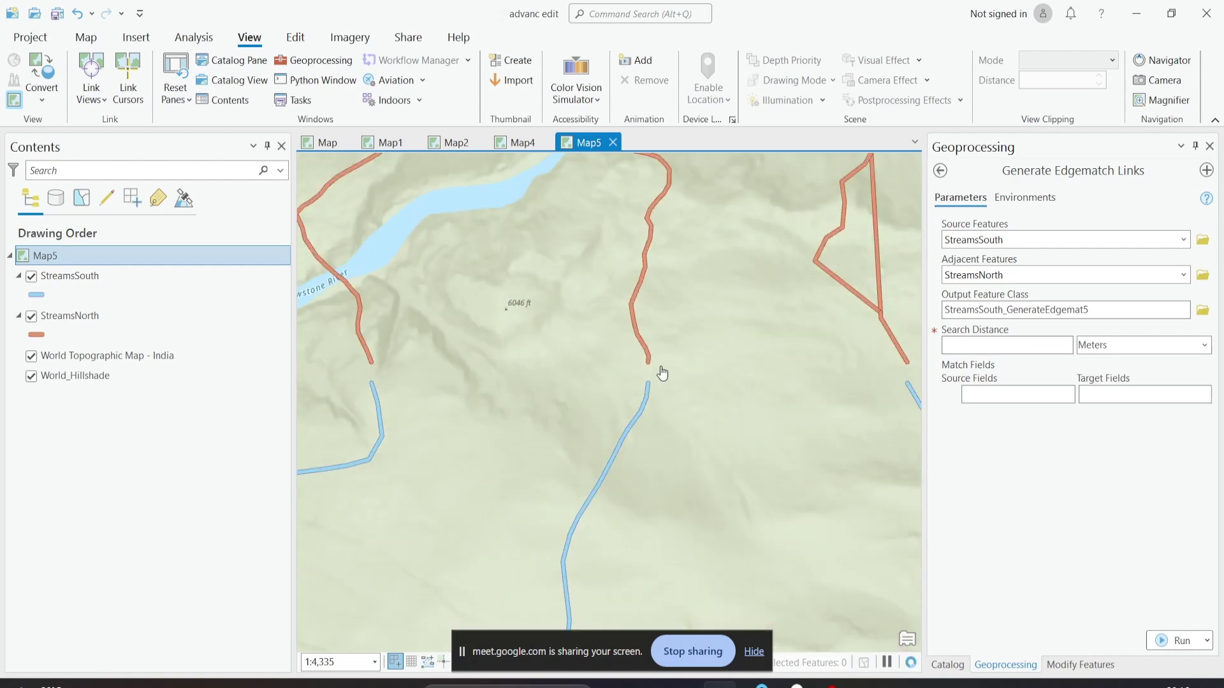
pyautogui.scroll(4, 660, 374)
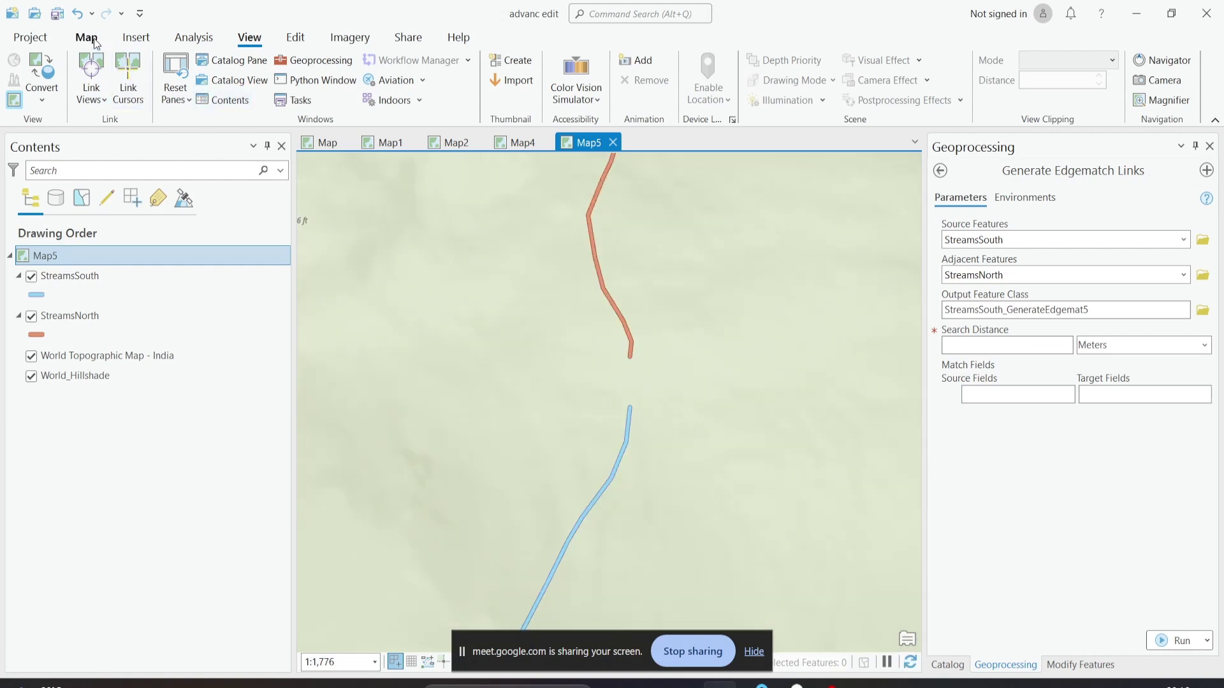
pyautogui.click(86, 36)
pyautogui.click(684, 73)
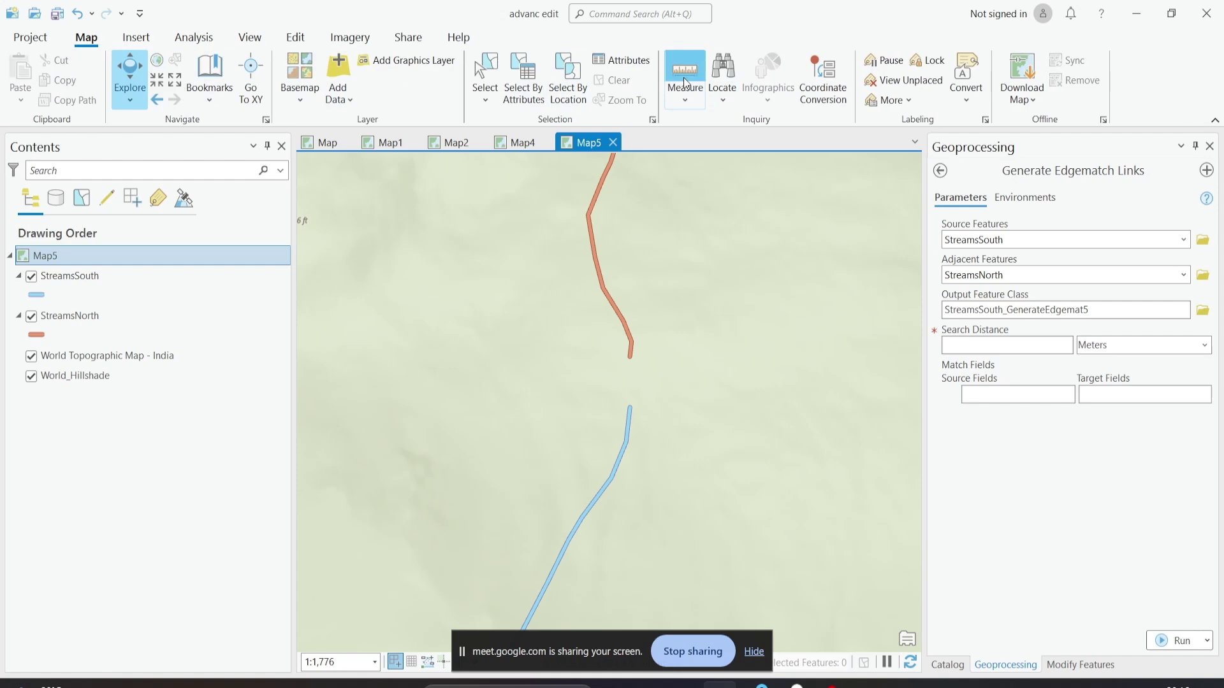
pyautogui.click(630, 358)
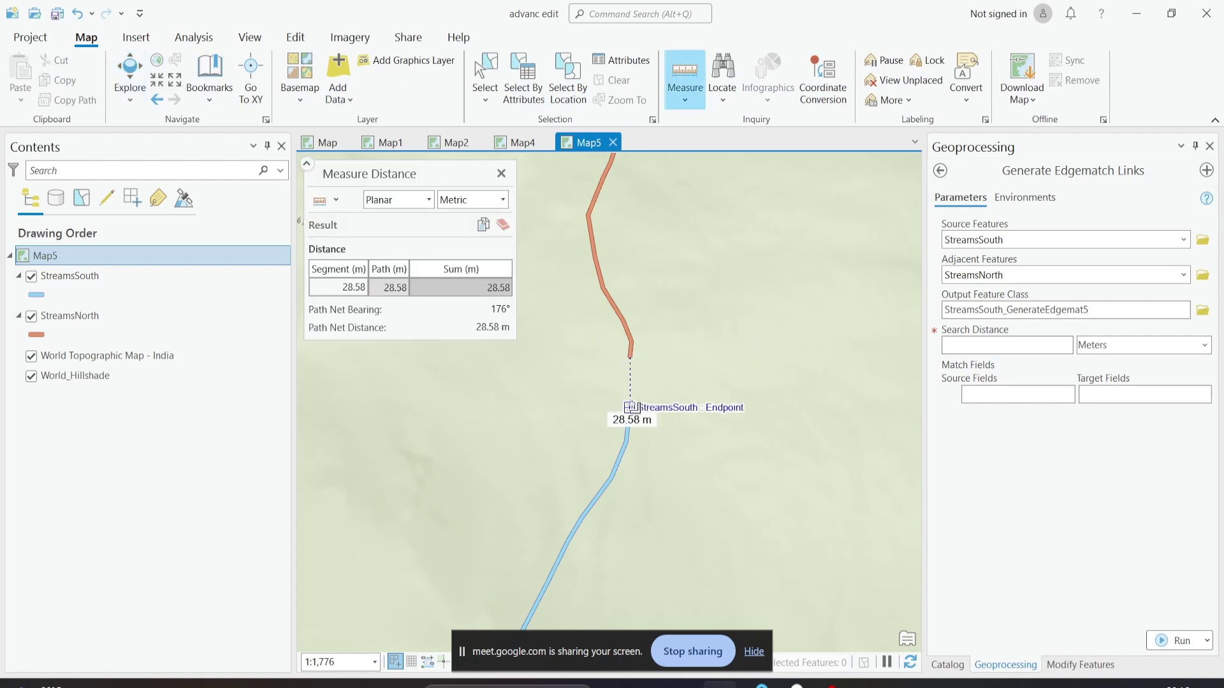
pyautogui.click(632, 407)
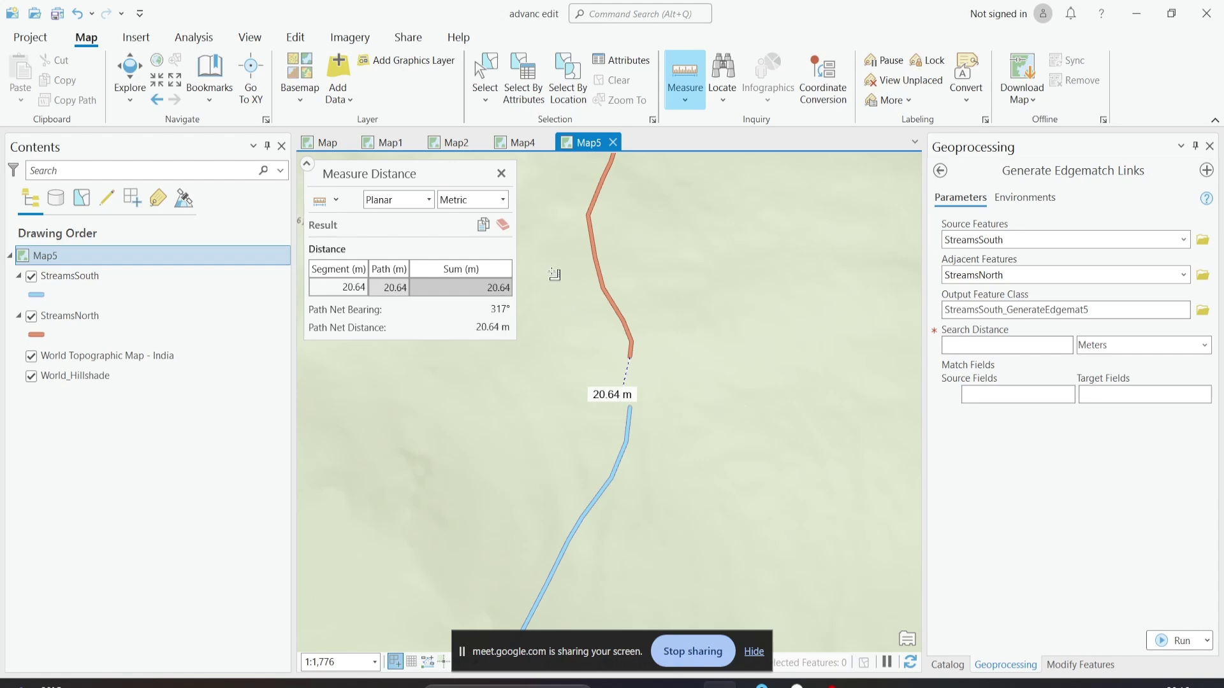
pyautogui.click(501, 173)
# Step: Measure the gap between the StreamsNorth and StreamsSouth endpoints of the easternmost stream
pyautogui.scroll(-3, 778, 437)
pyautogui.scroll(2, 696, 423)
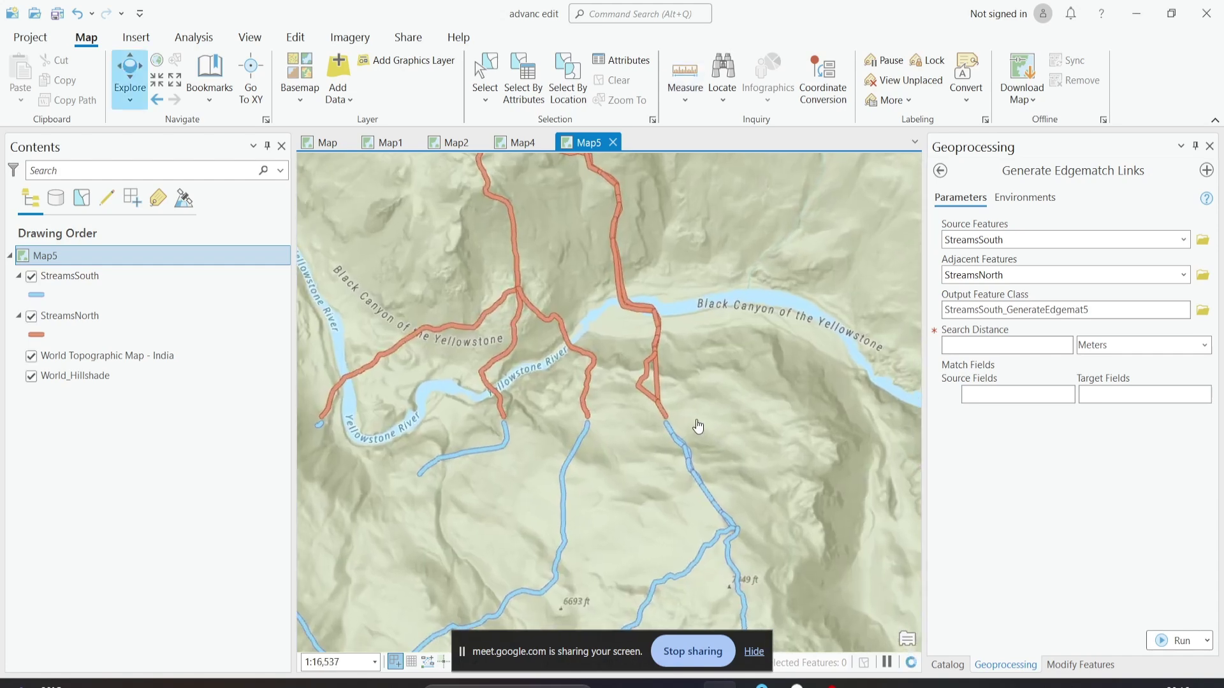
pyautogui.click(684, 73)
pyautogui.click(630, 412)
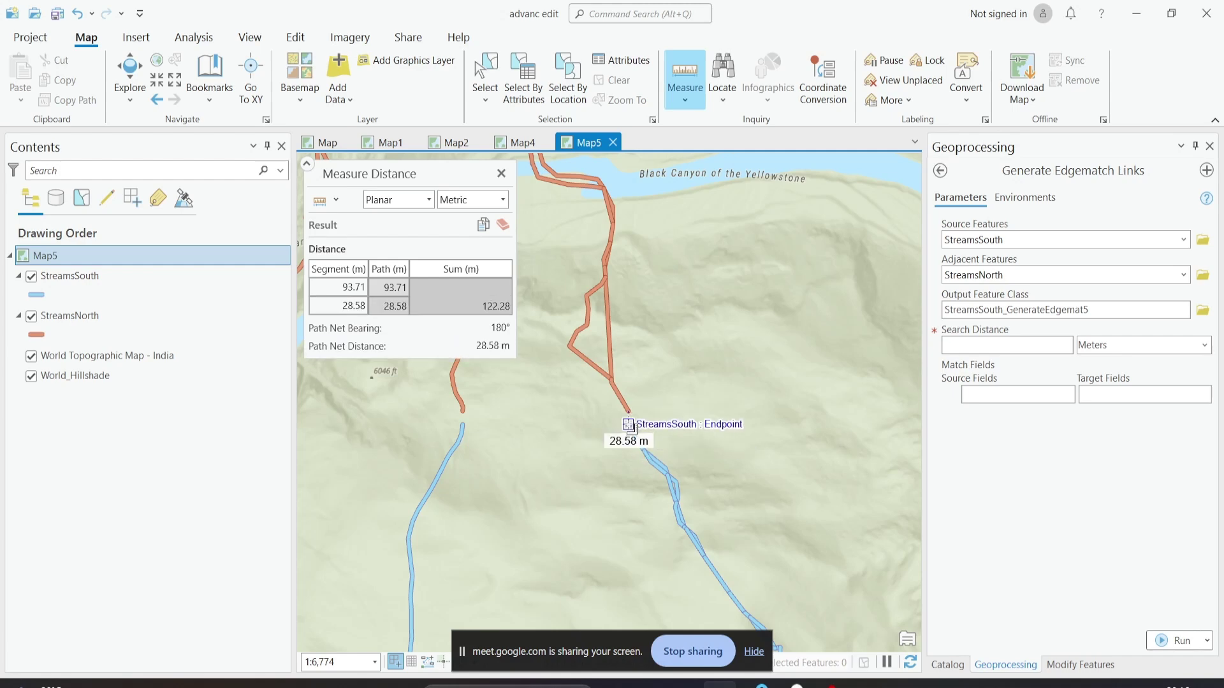
# Step: Measure the endpoint gap on a stream farther west along the StreamsNorth and StreamsSouth boundary, and end the distance measurement
pyautogui.scroll(-4, 560, 435)
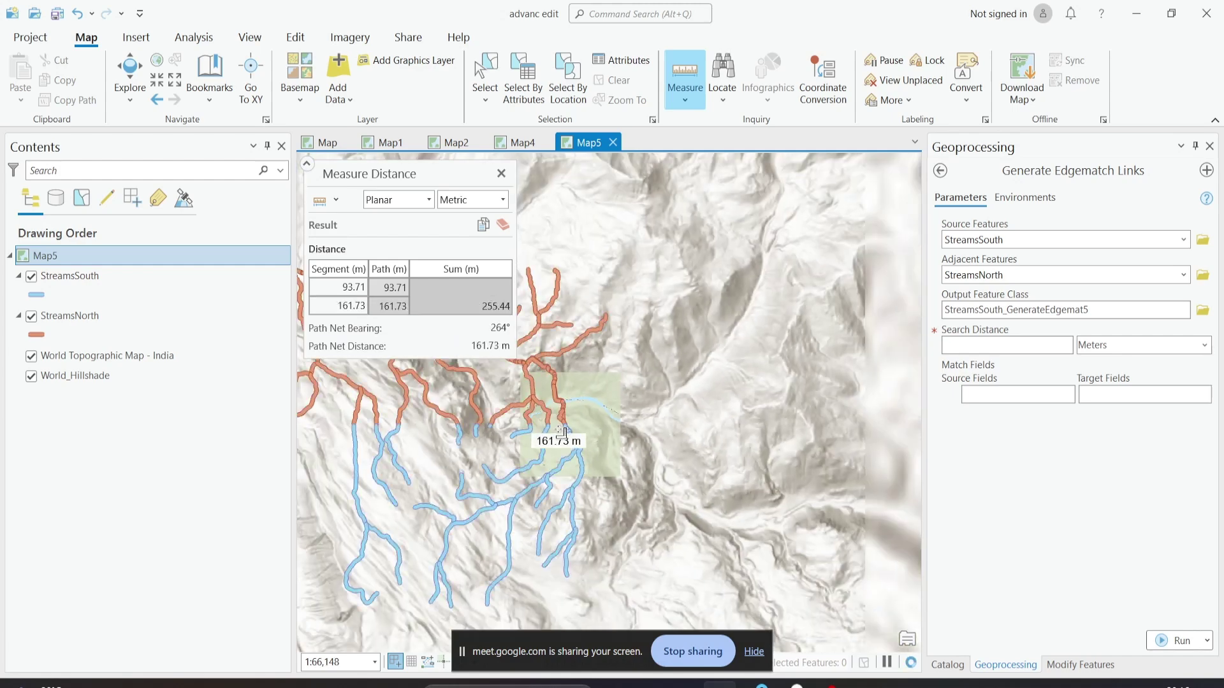
pyautogui.scroll(4, 560, 435)
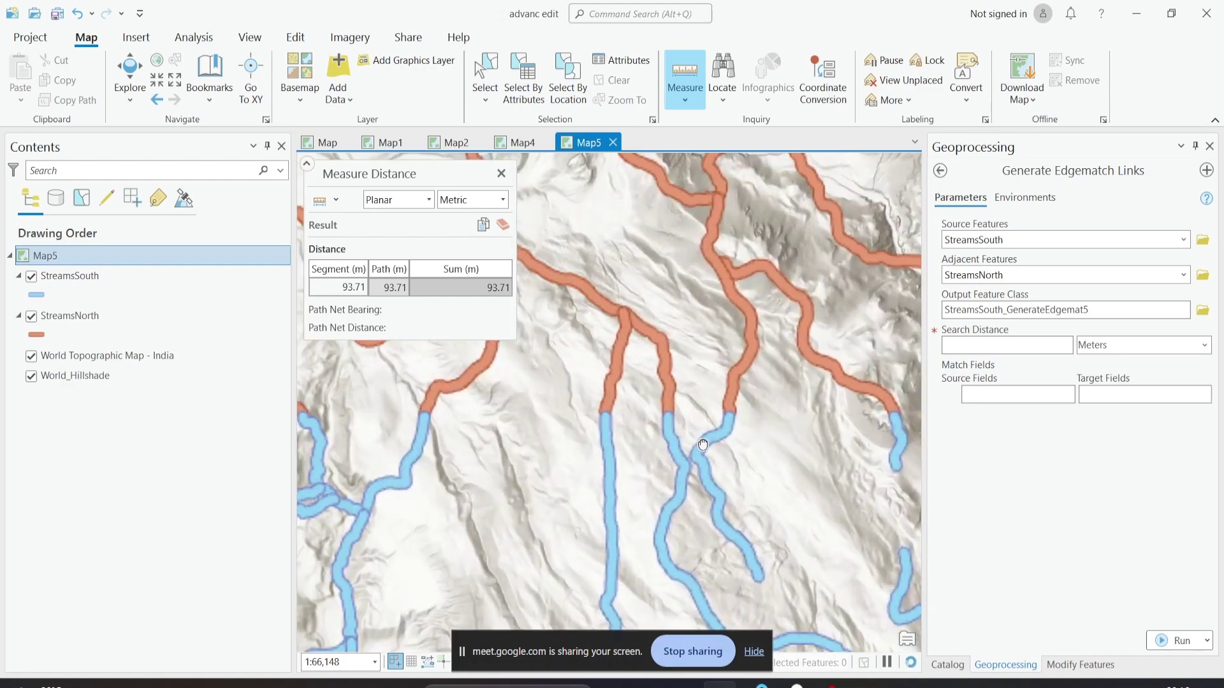
pyautogui.scroll(3, 671, 416)
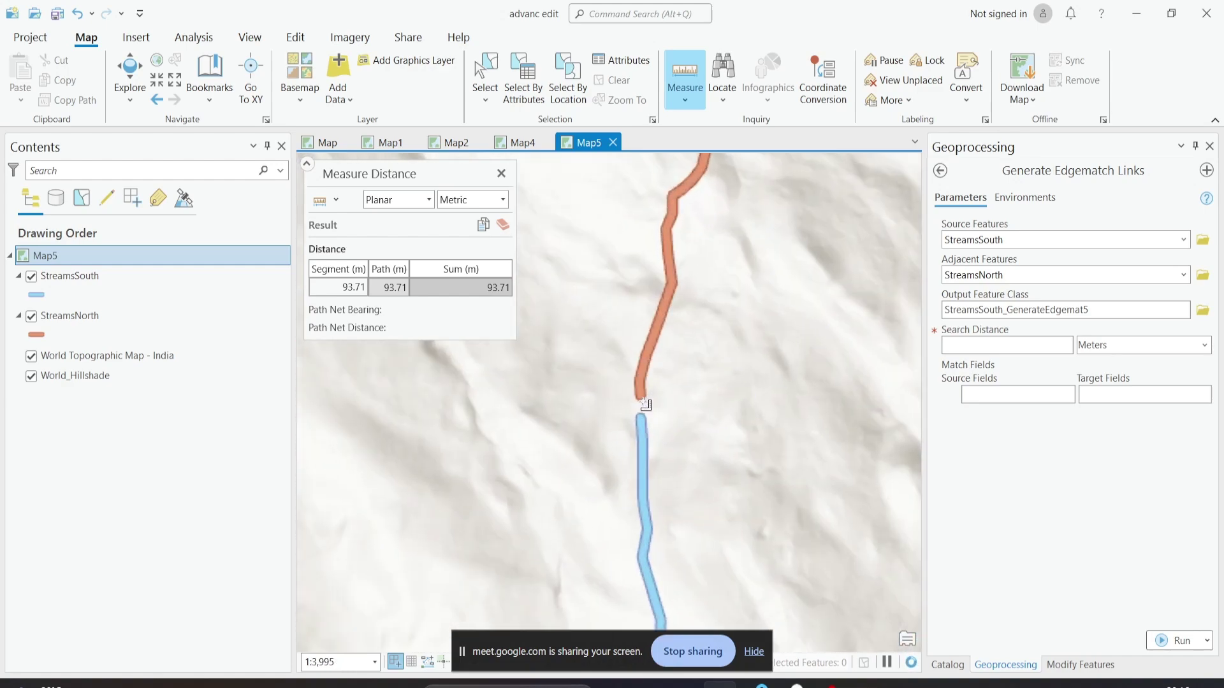
pyautogui.click(641, 398)
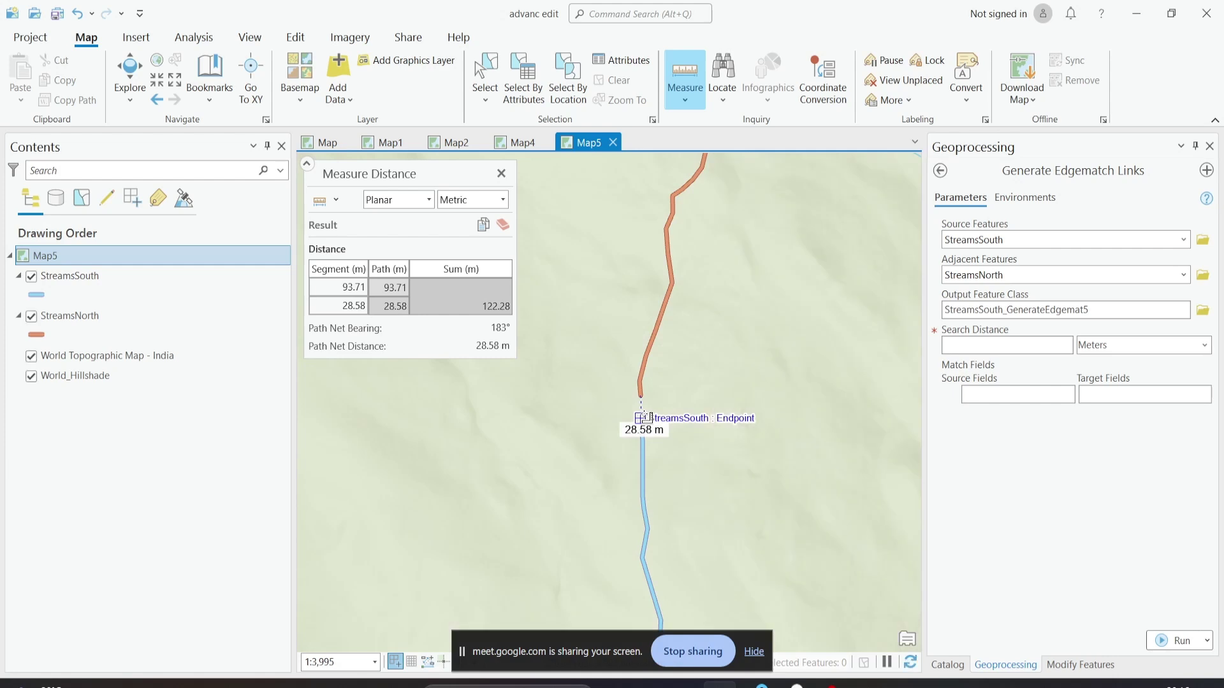
pyautogui.click(500, 180)
pyautogui.scroll(-2, 773, 401)
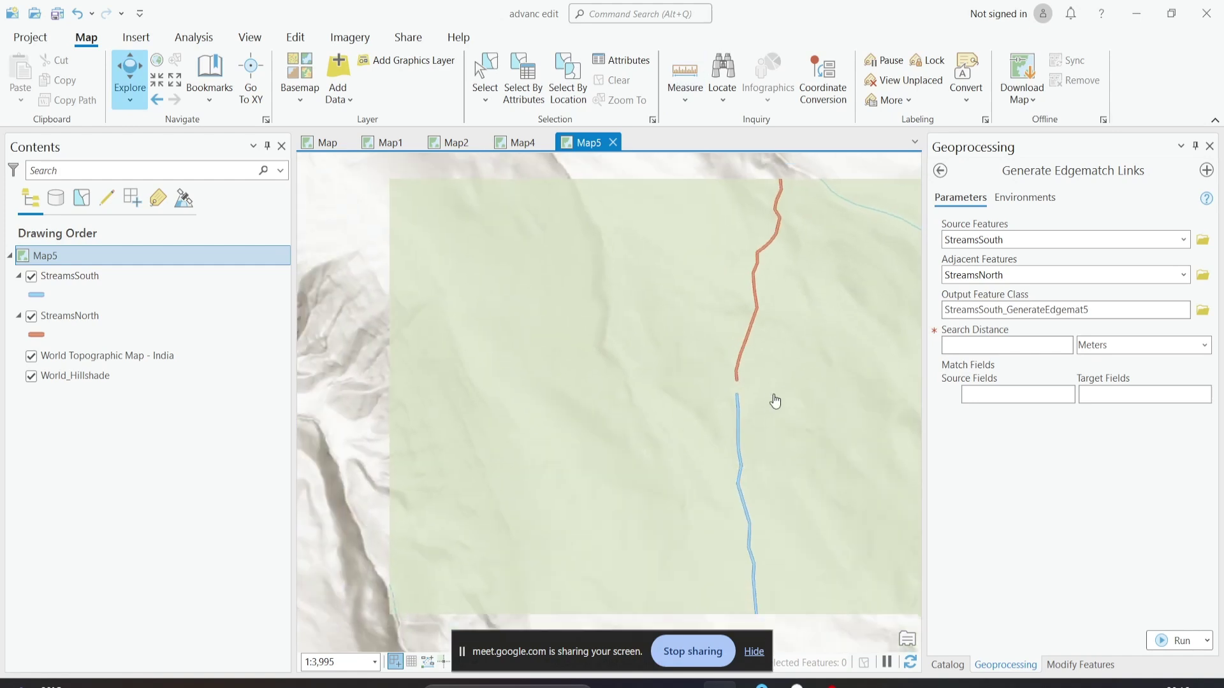
# Step: Set the search distance to 30 meters and generate the edgematch links into StreamsSouth_GenerateEdgemat5
pyautogui.click(1027, 345)
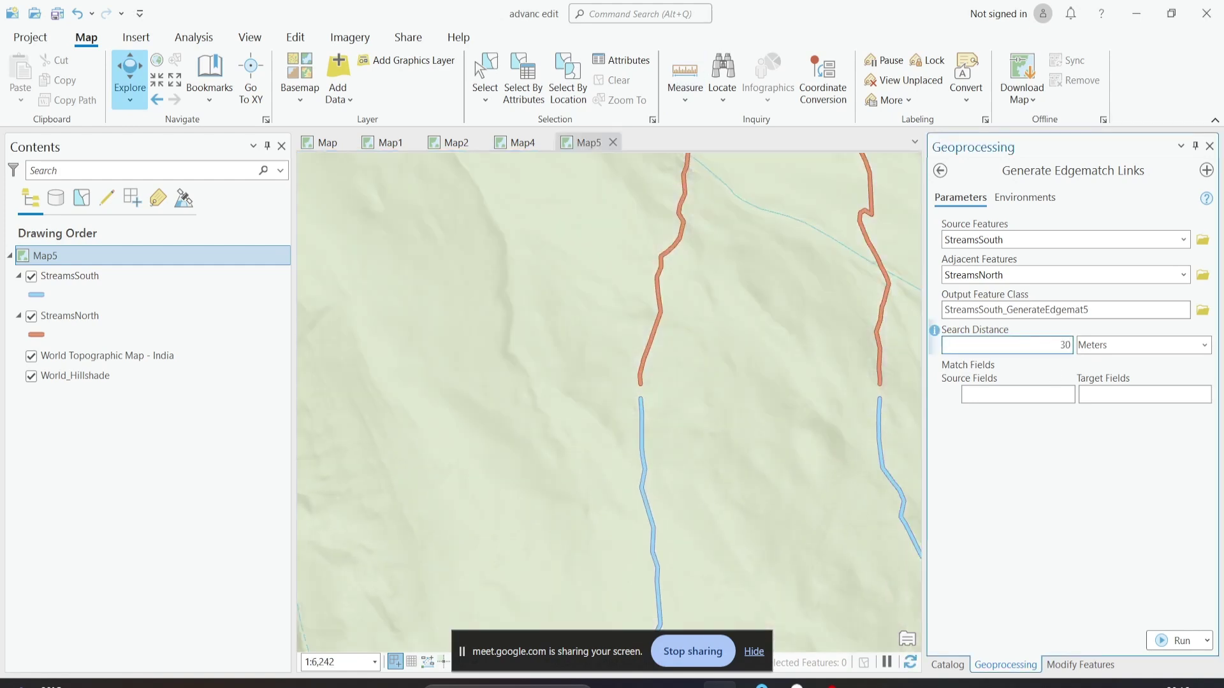
pyautogui.click(1015, 453)
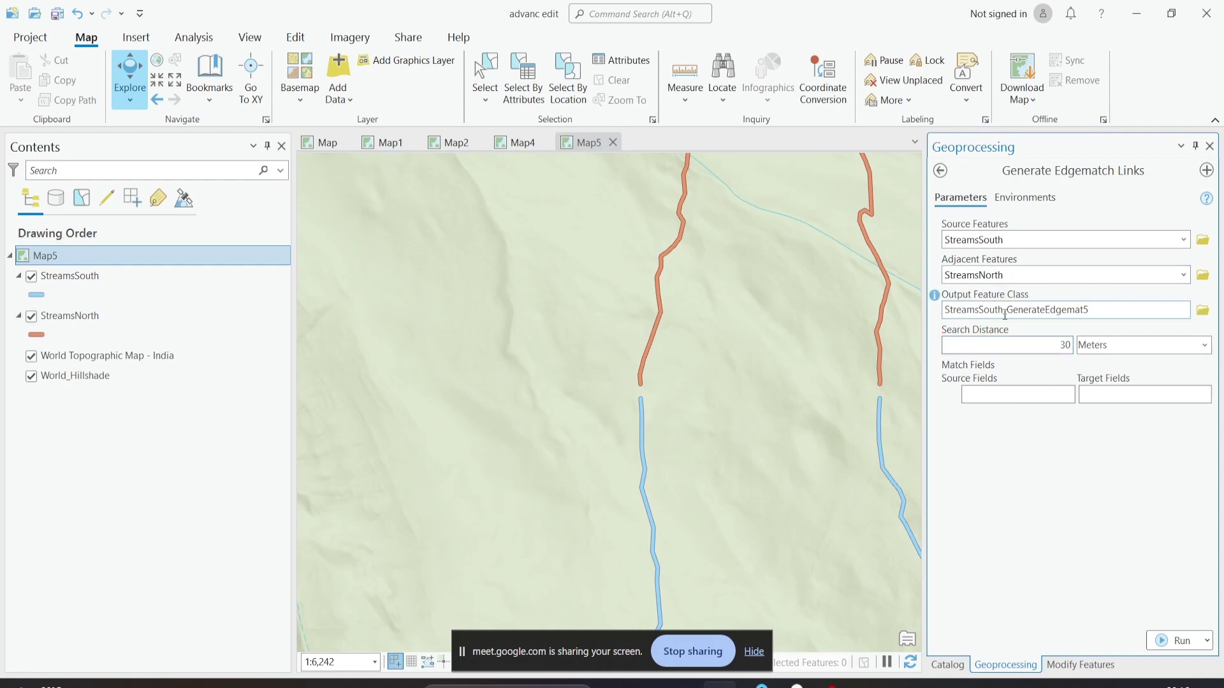
pyautogui.click(1201, 311)
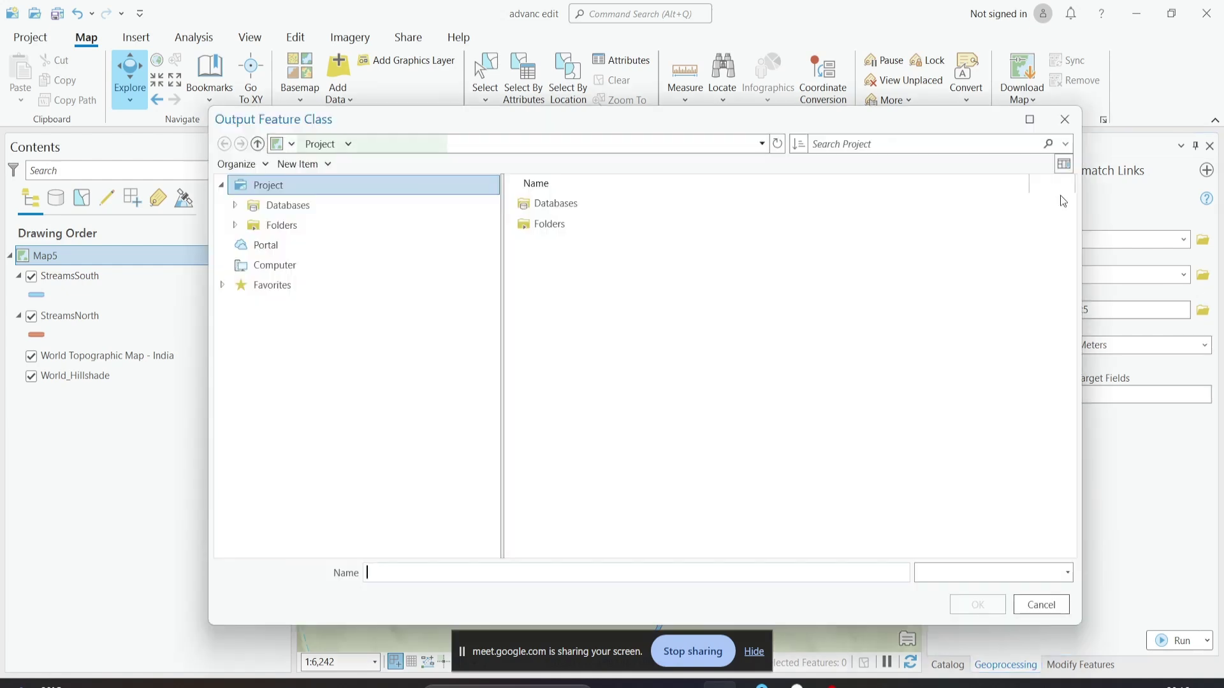
pyautogui.press('Escape')
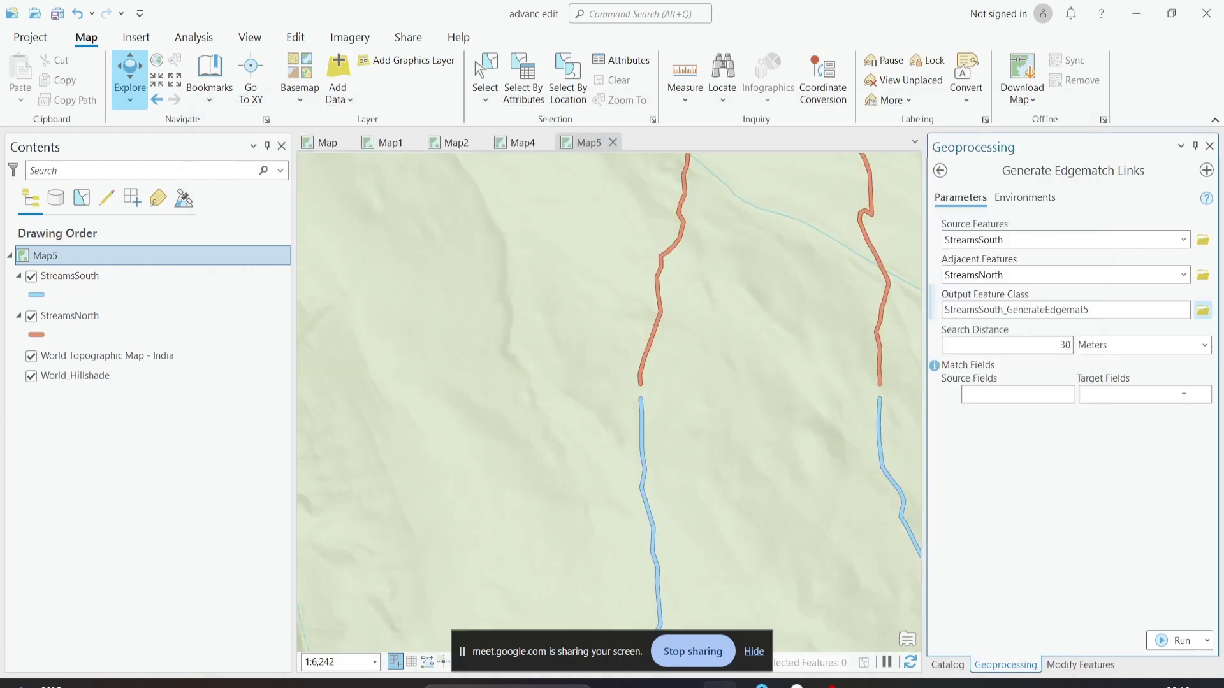
pyautogui.click(1177, 641)
pyautogui.moveTo(1177, 644)
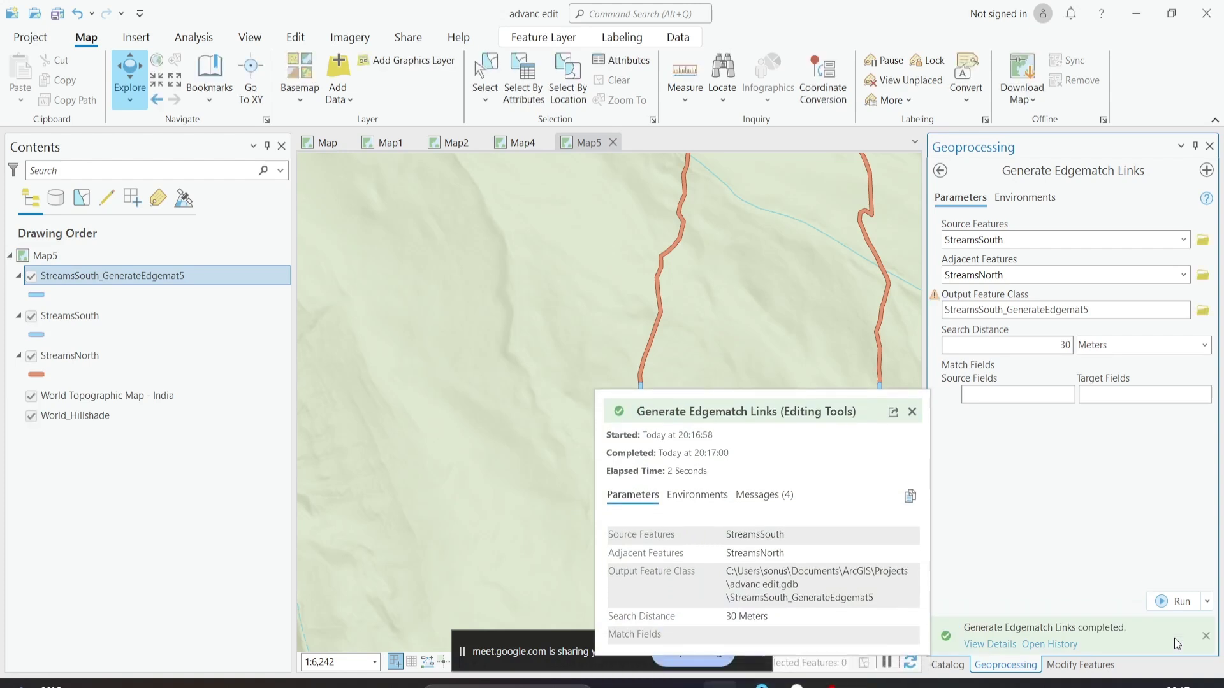
pyautogui.click(913, 412)
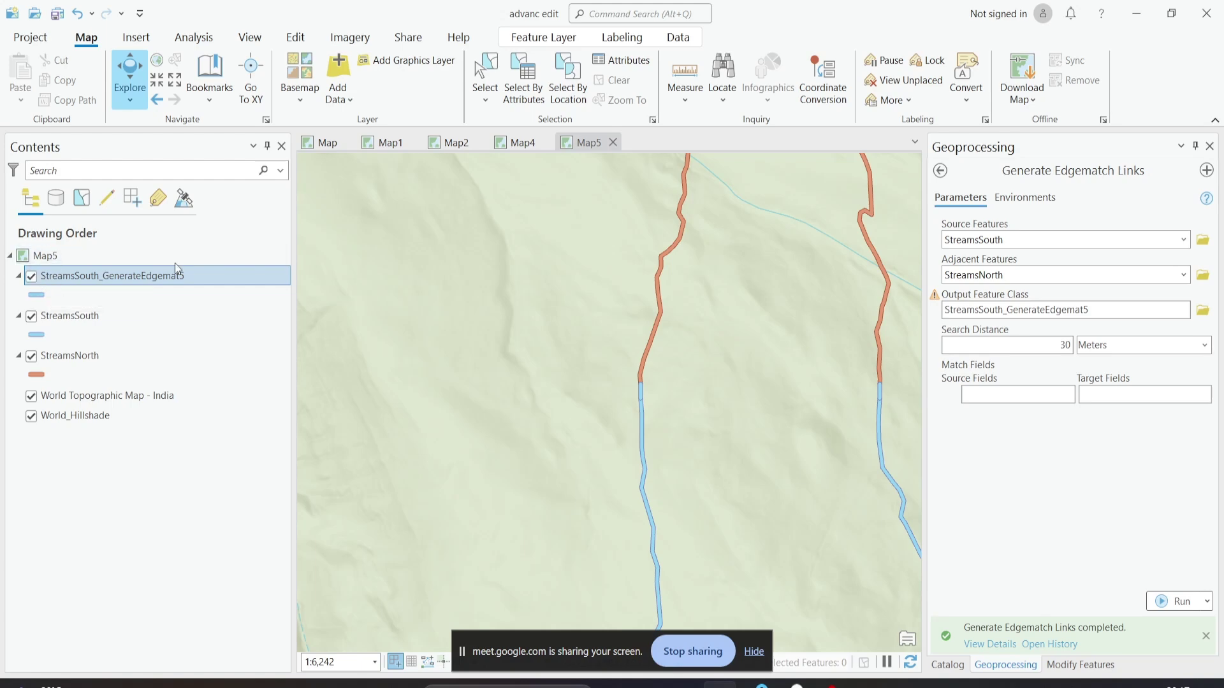
# Step: Examine the generated links between the StreamsNorth and StreamsSouth endpoints, toggling the link layer's visibility to compare the gaps
pyautogui.scroll(-2, 527, 376)
pyautogui.scroll(2, 579, 404)
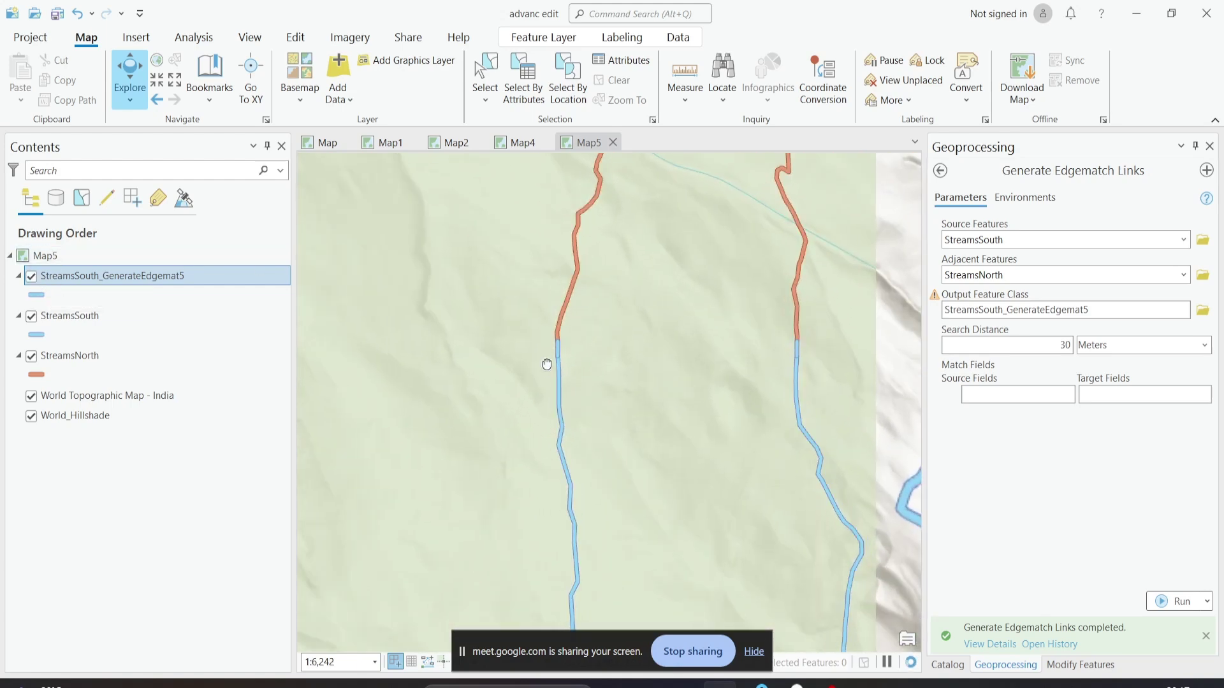
pyautogui.scroll(5, 546, 364)
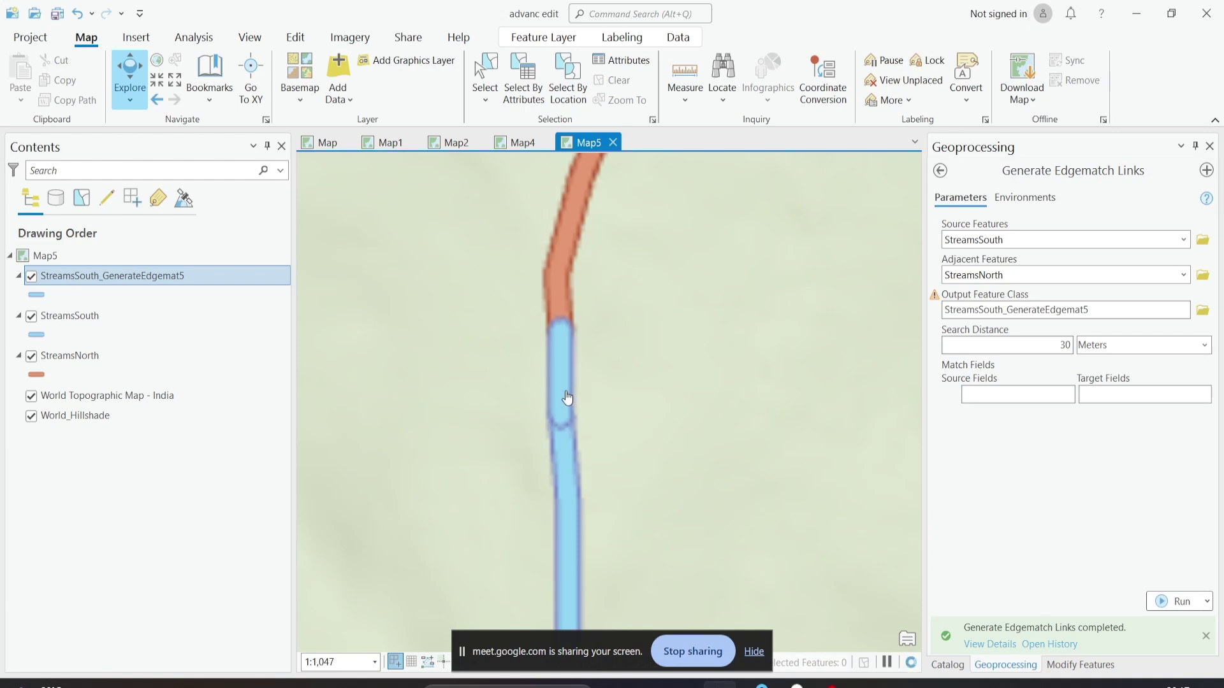
pyautogui.scroll(-2, 567, 398)
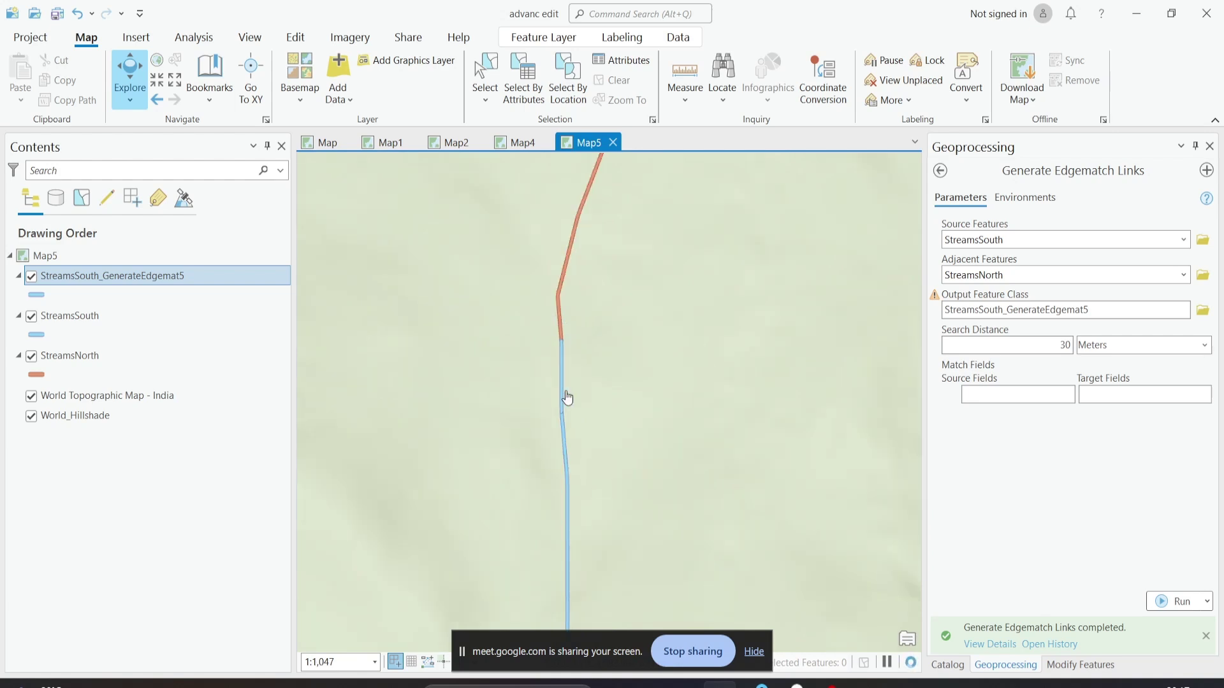
pyautogui.click(29, 279)
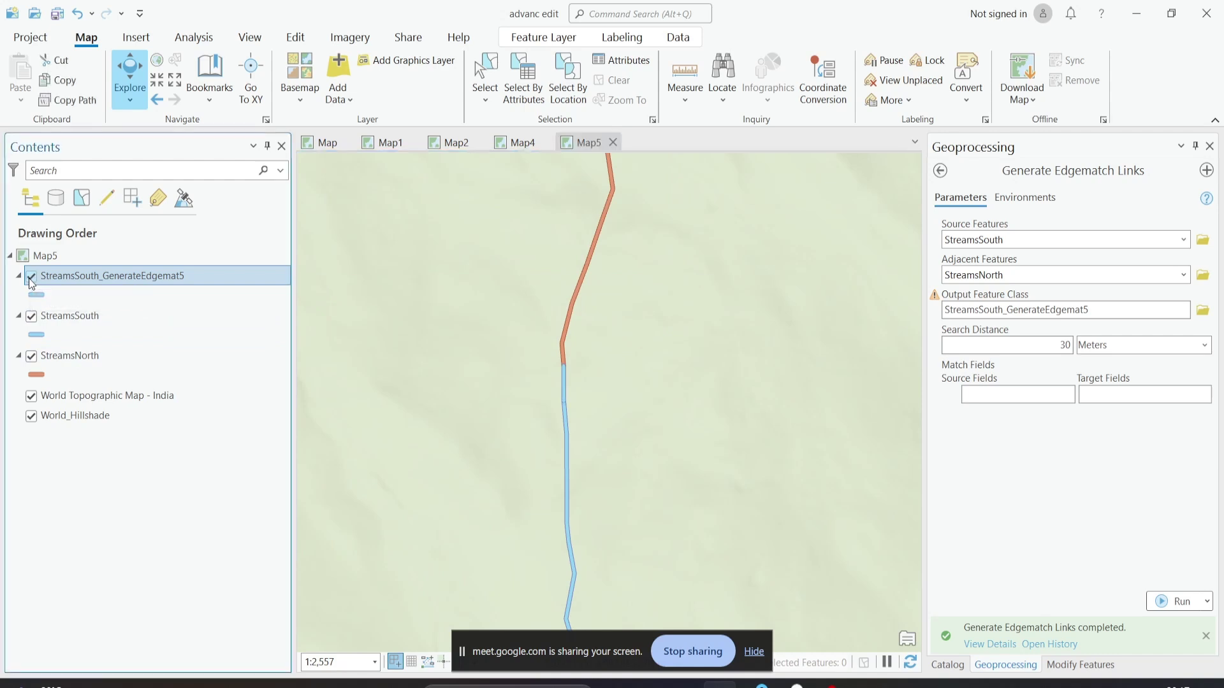
pyautogui.click(32, 281)
pyautogui.scroll(-5, 527, 385)
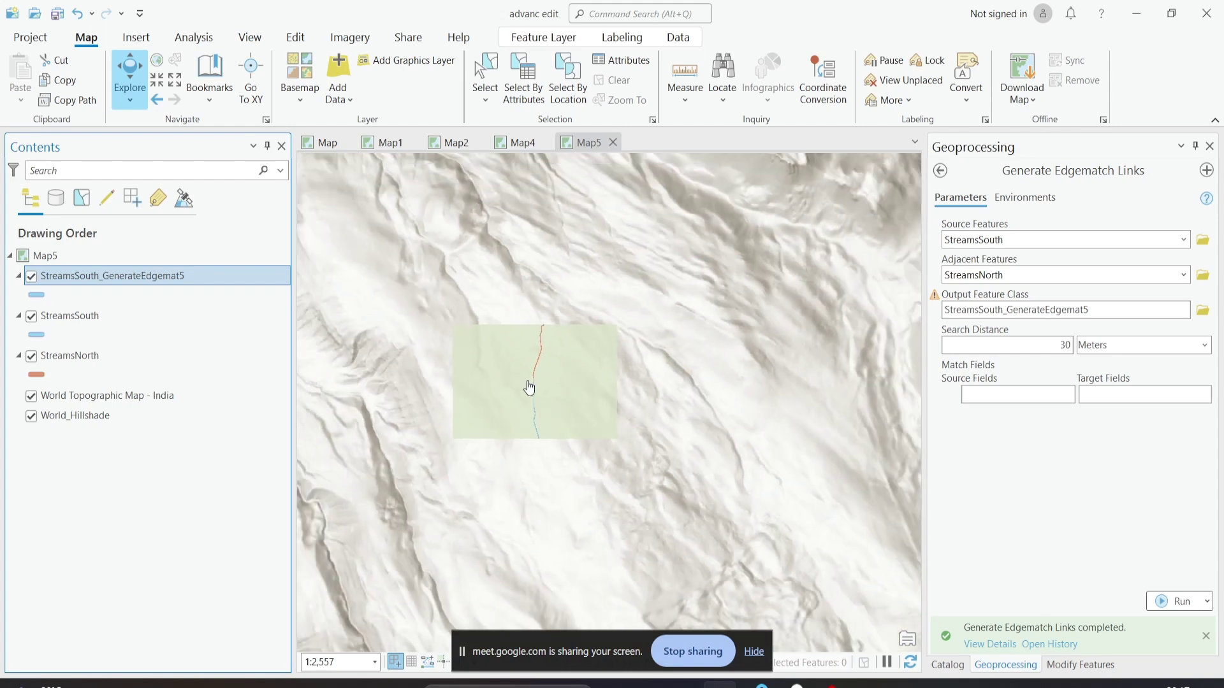
pyautogui.scroll(3, 600, 390)
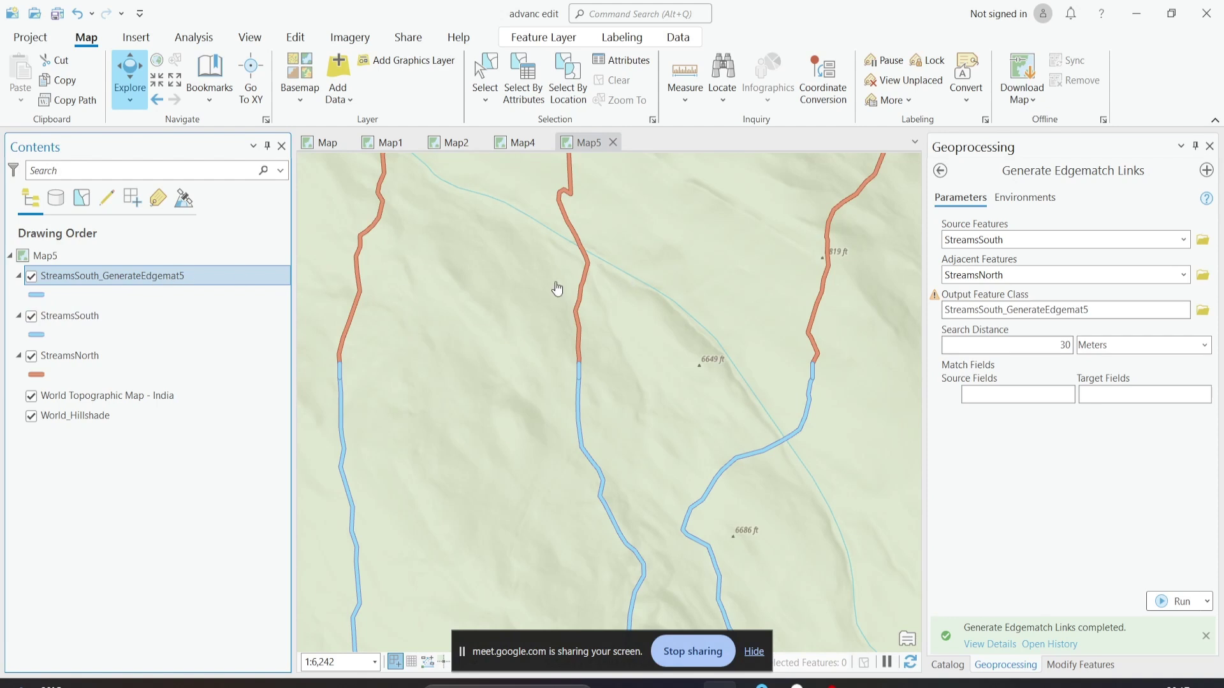
# Step: Run Edgematch Features on StreamsSouth with the StreamsSouth_GenerateEdgemat5 links, the Move endpoint method, StreamsNorth as adjacent features and undo enabled
pyautogui.click(940, 171)
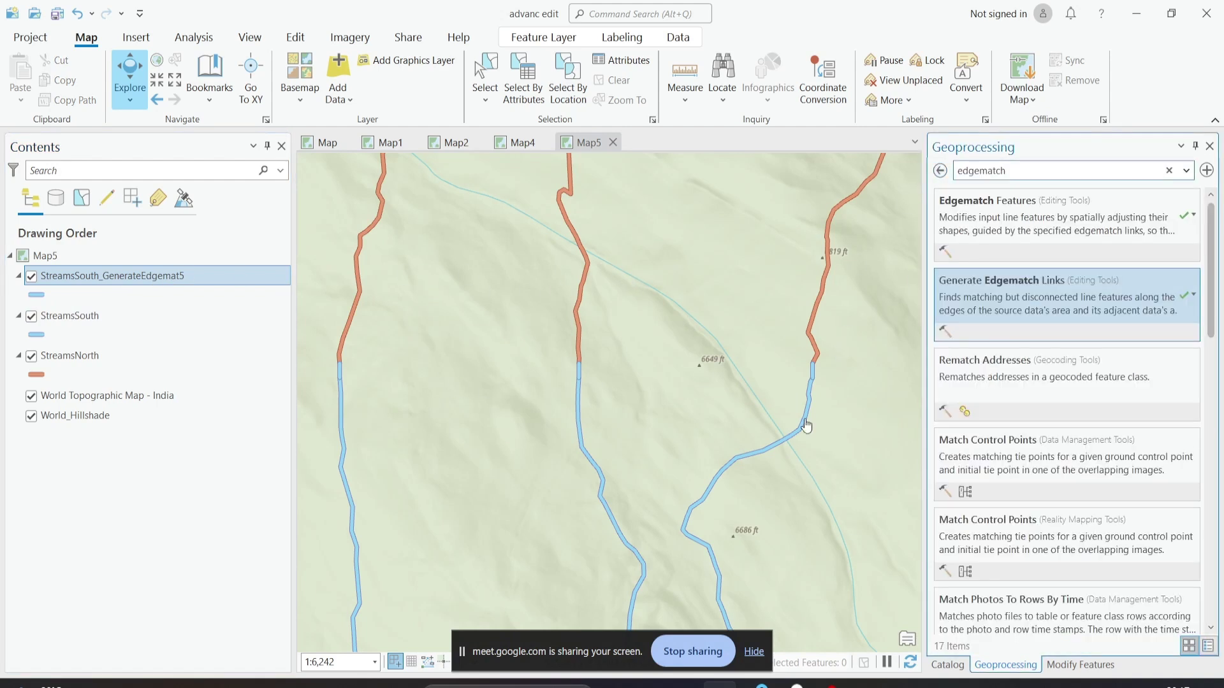
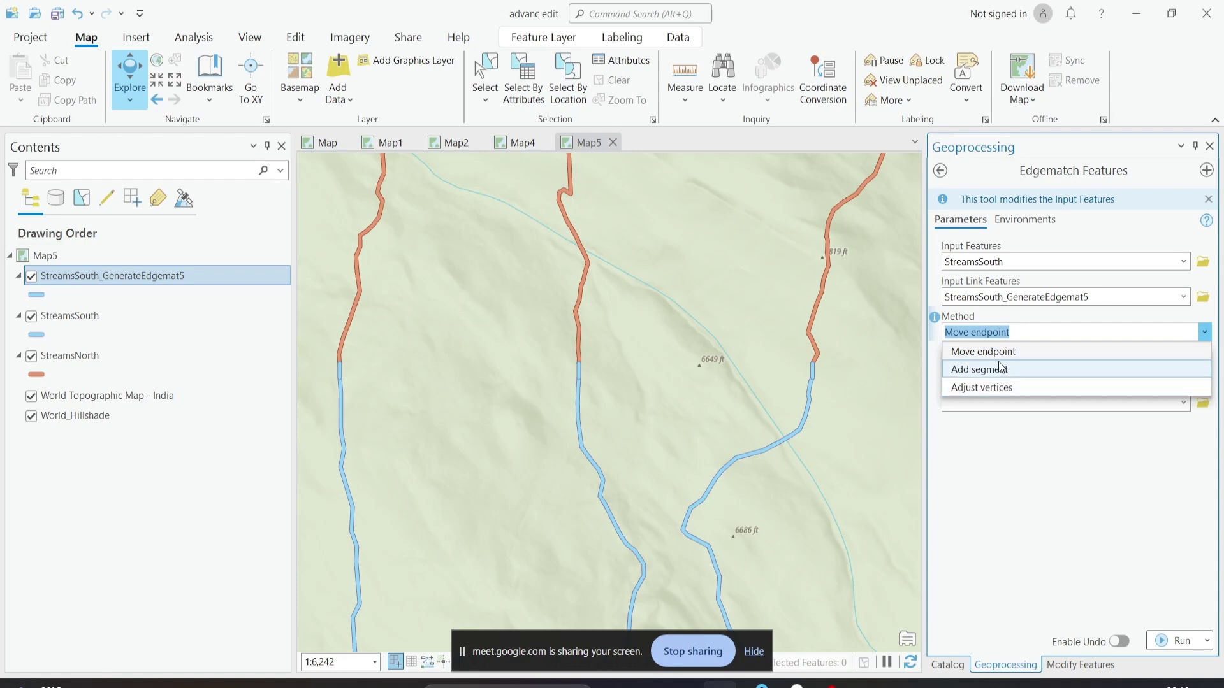
pyautogui.click(1001, 353)
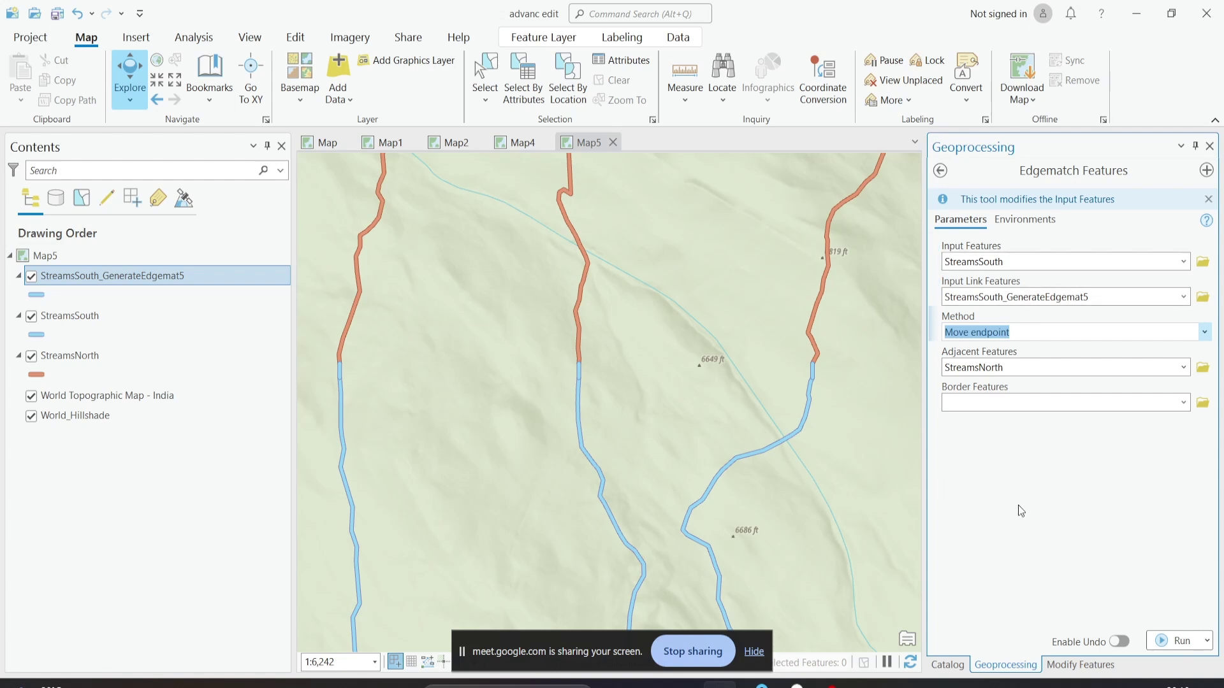
pyautogui.click(1118, 642)
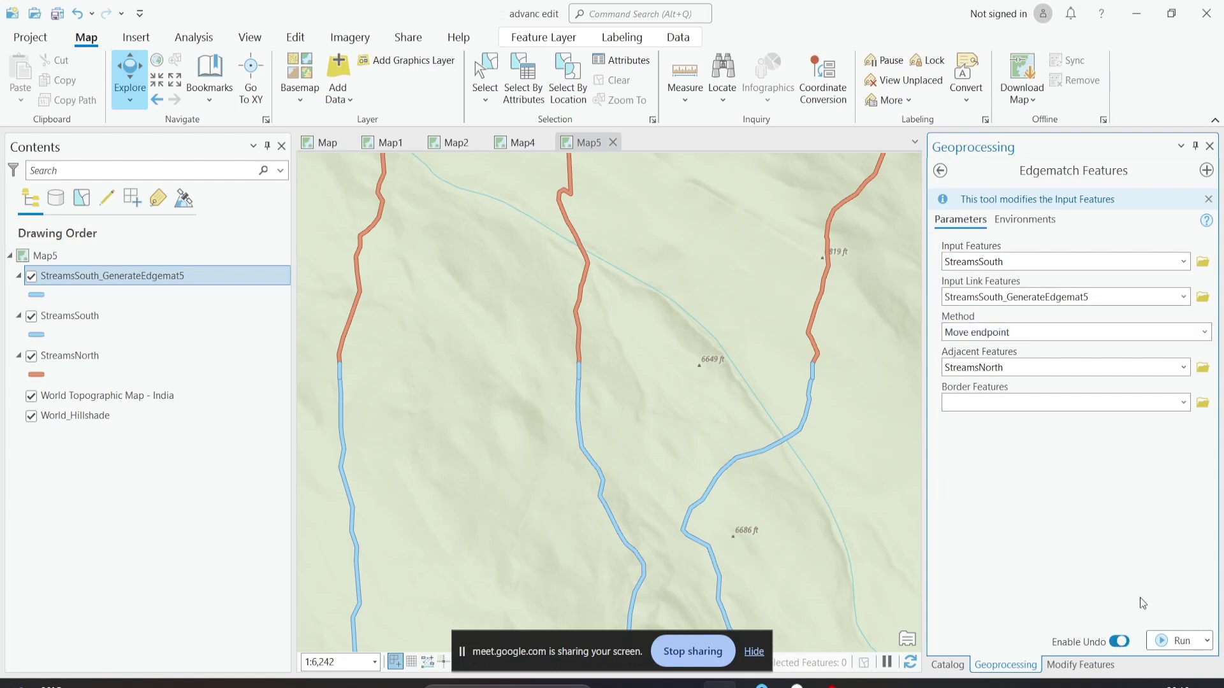
pyautogui.click(1177, 639)
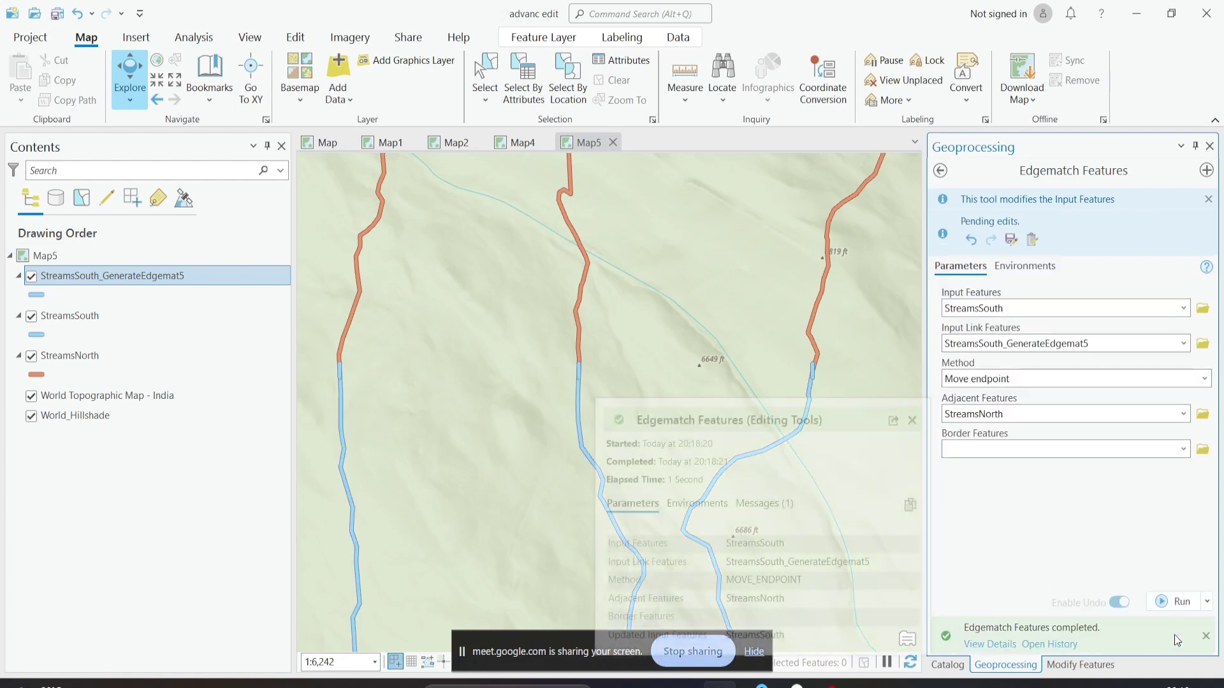
pyautogui.click(911, 421)
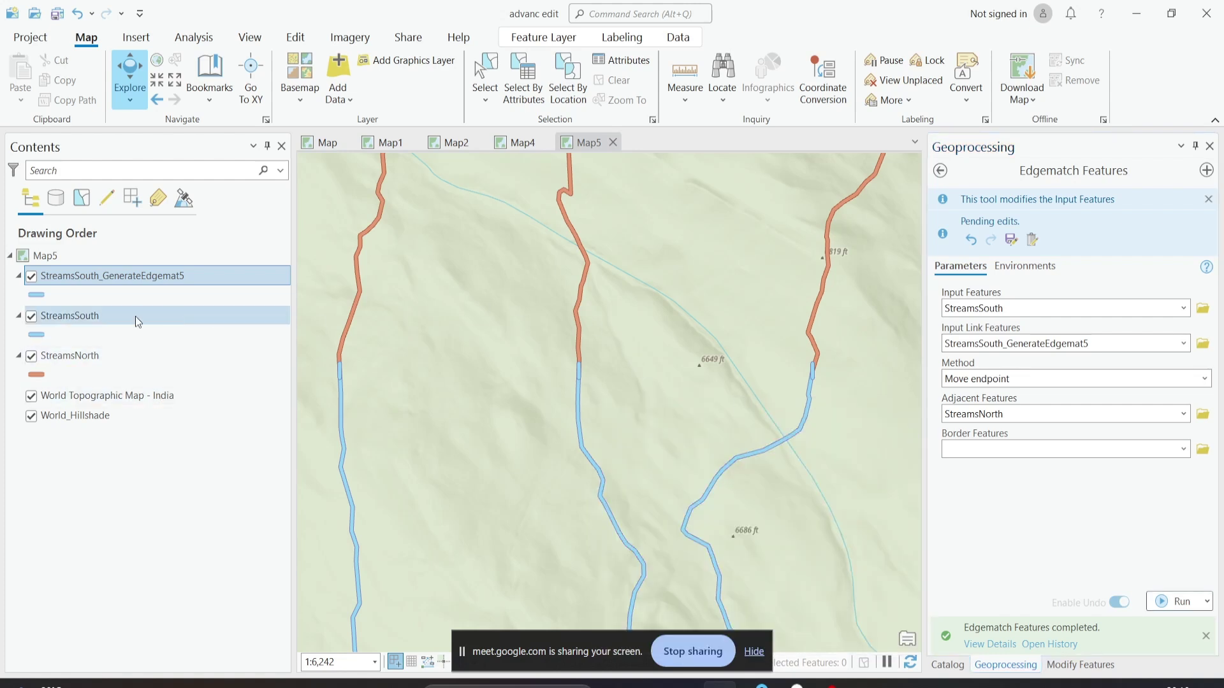
# Step: Hide the StreamsSouth_GenerateEdgemat5 layer and check the junction between StreamsNorth and StreamsSouth up close
pyautogui.click(31, 278)
pyautogui.scroll(3, 582, 372)
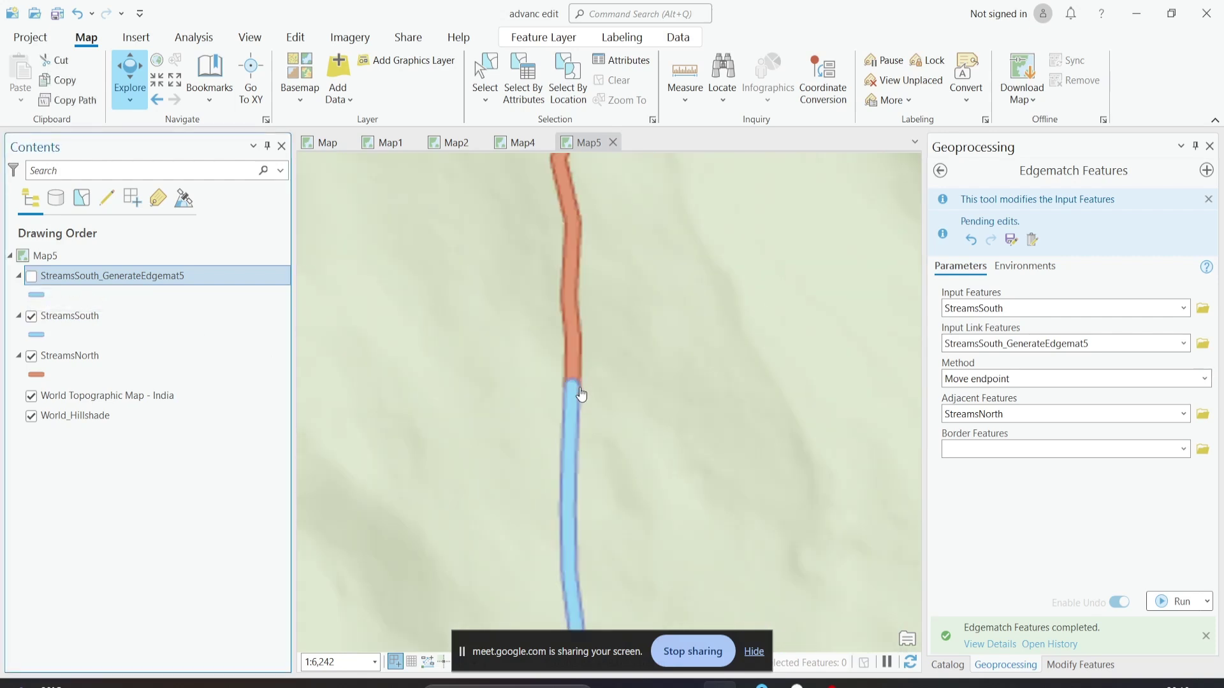
# Step: Toggle the StreamsSouth_GenerateEdgemat5 link layer on and off to compare the joined StreamsNorth and StreamsSouth junction with its original link
pyautogui.scroll(3, 572, 396)
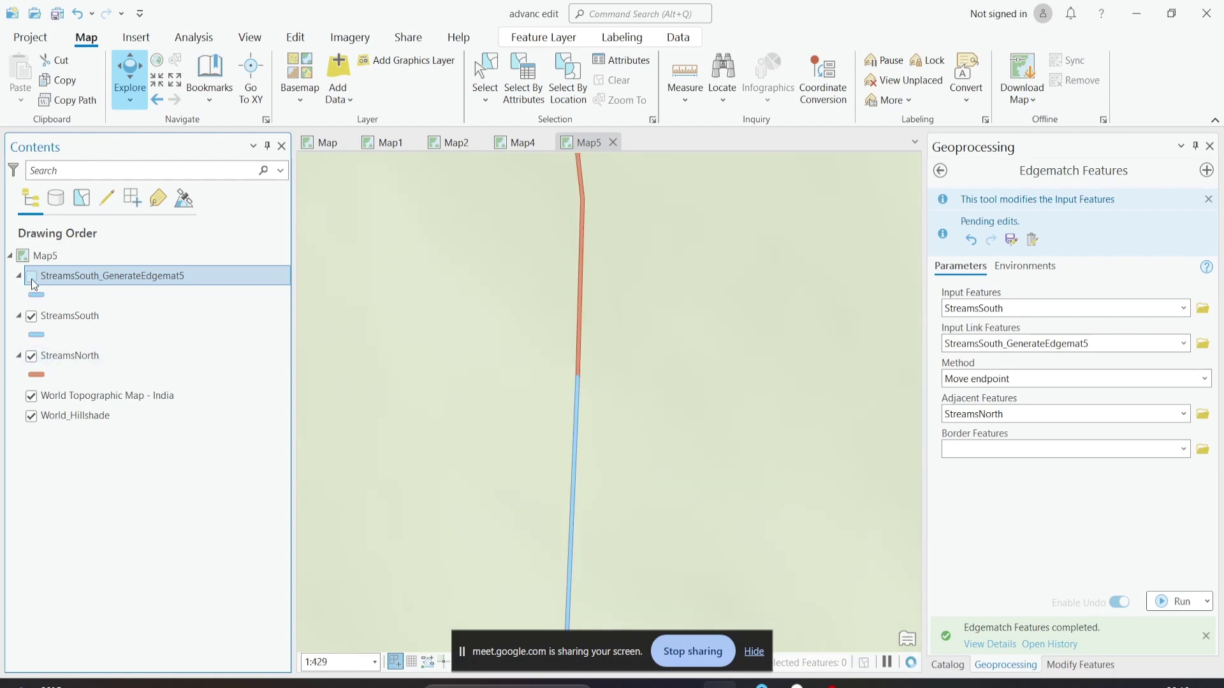
pyautogui.click(31, 277)
pyautogui.click(31, 276)
pyautogui.click(31, 277)
pyautogui.click(31, 277)
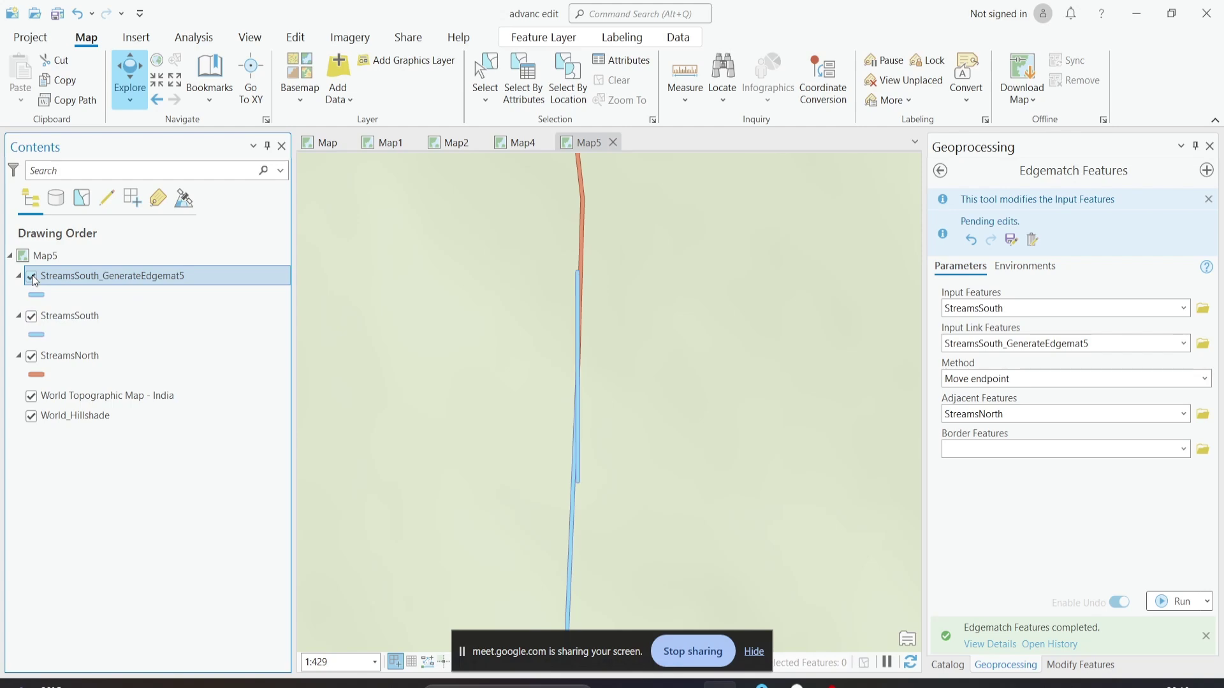
pyautogui.click(31, 277)
# Step: Examine the other StreamsNorth and StreamsSouth junctions across the network, checking the edgematched endpoints with the link layer hidden
pyautogui.scroll(-8, 413, 355)
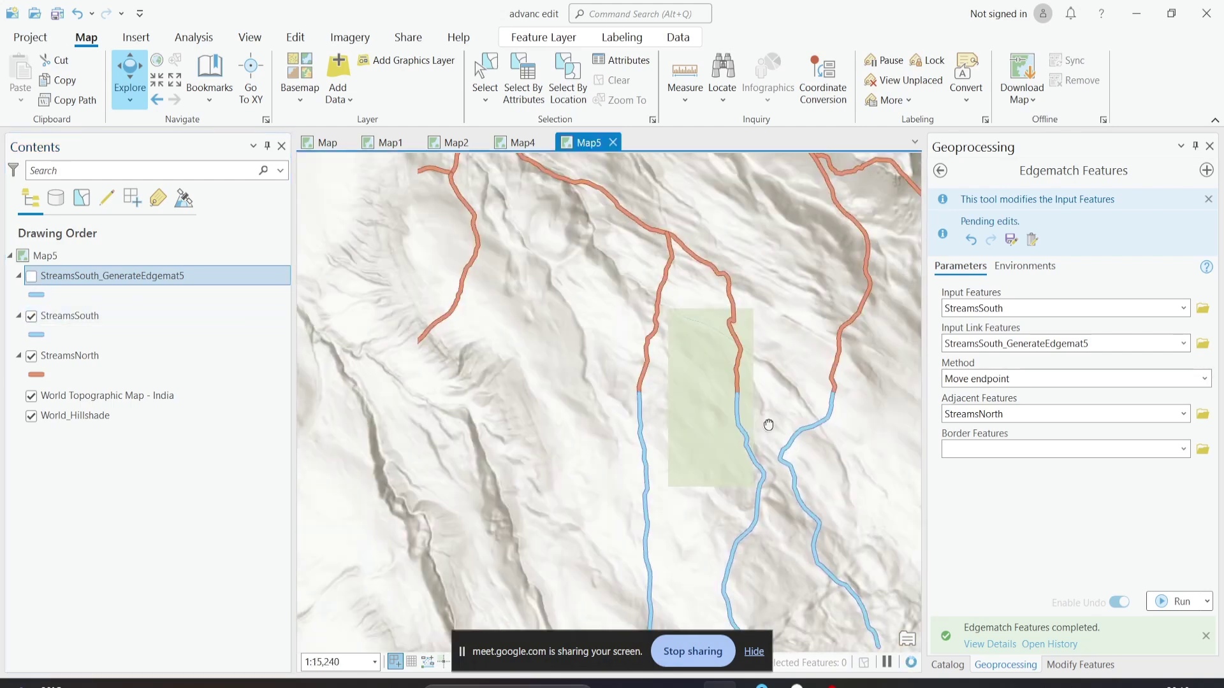
pyautogui.scroll(4, 582, 357)
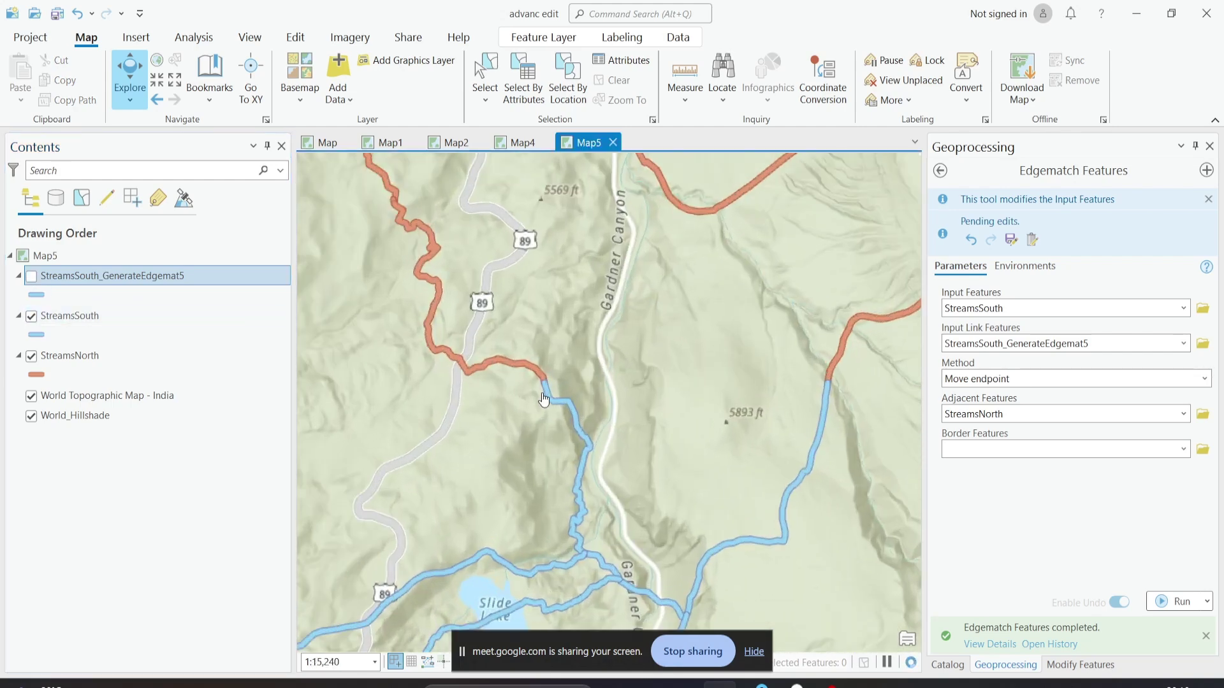
pyautogui.scroll(3, 539, 379)
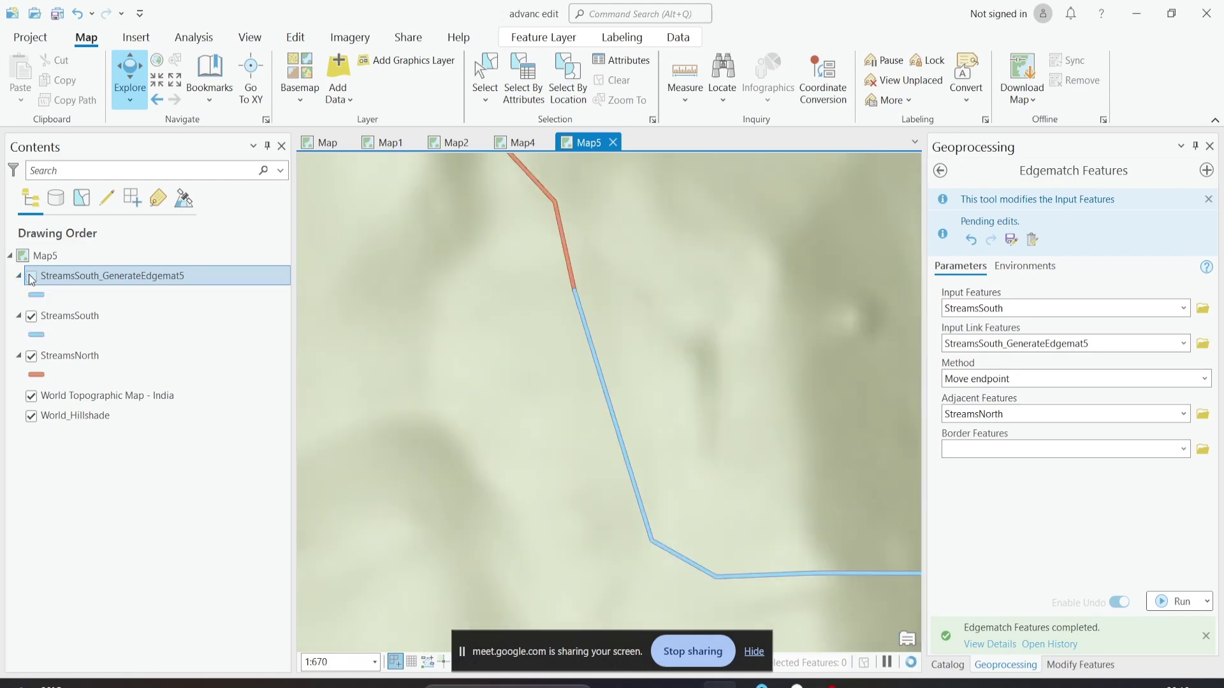
pyautogui.click(31, 276)
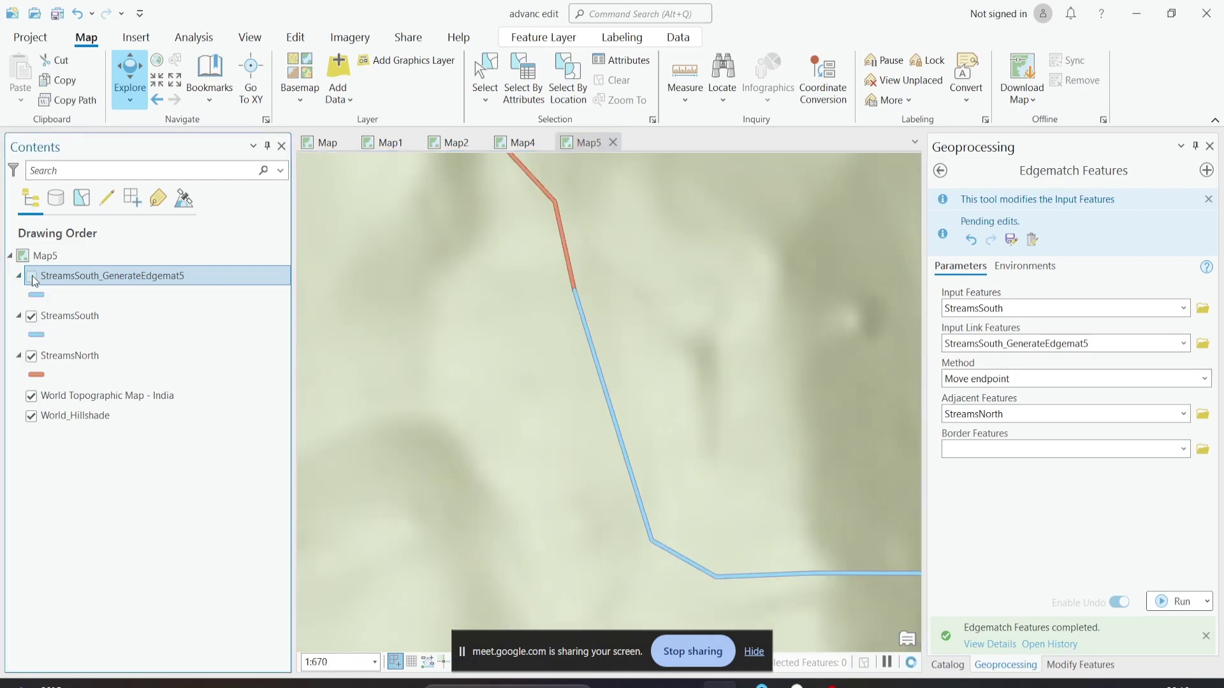
pyautogui.click(31, 277)
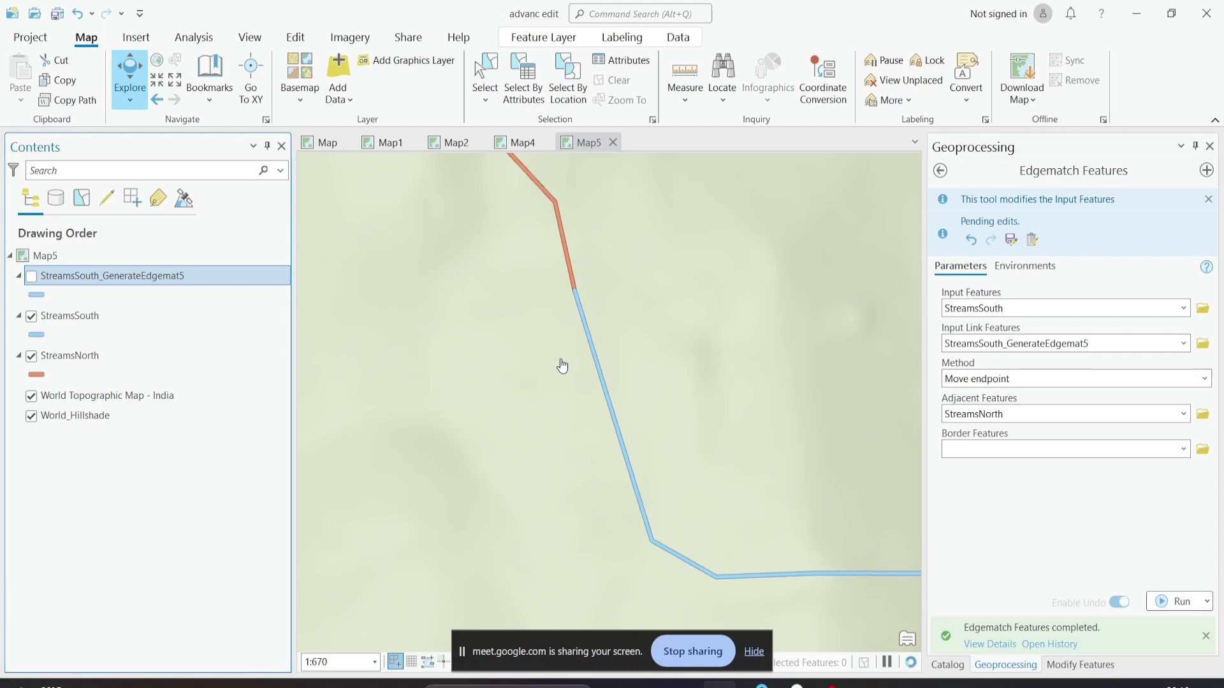
pyautogui.scroll(-5, 562, 365)
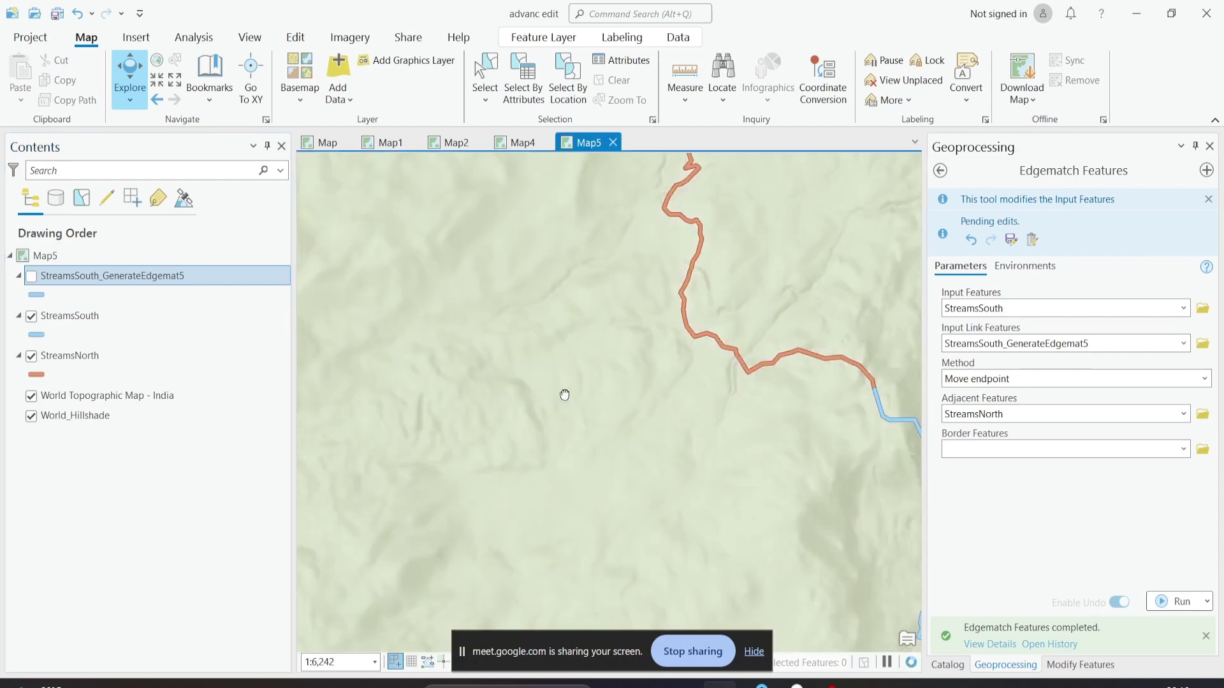
pyautogui.scroll(-5, 564, 394)
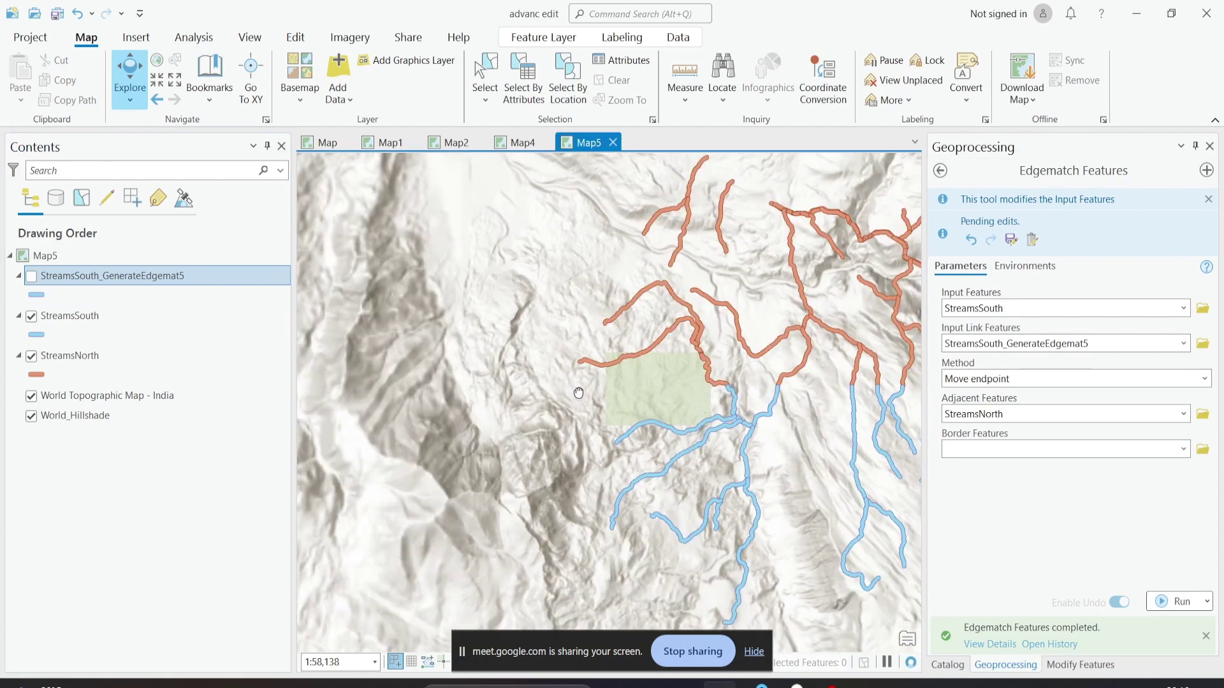
pyautogui.scroll(-5, 576, 394)
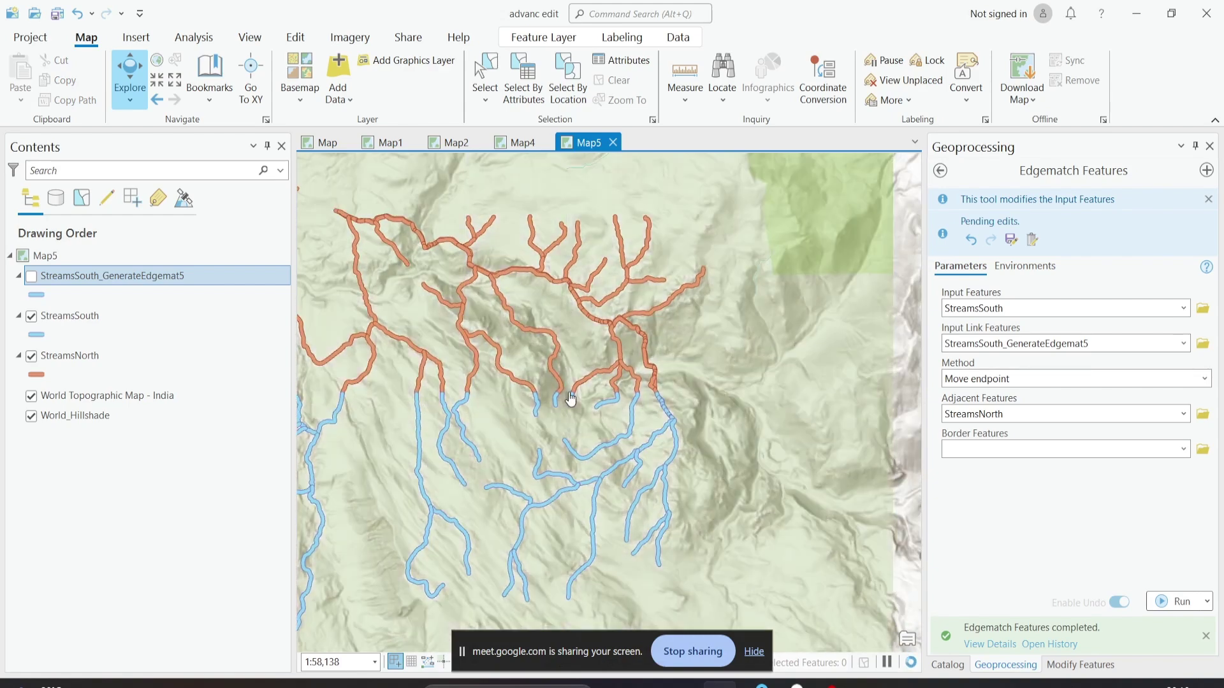
pyautogui.scroll(5, 570, 398)
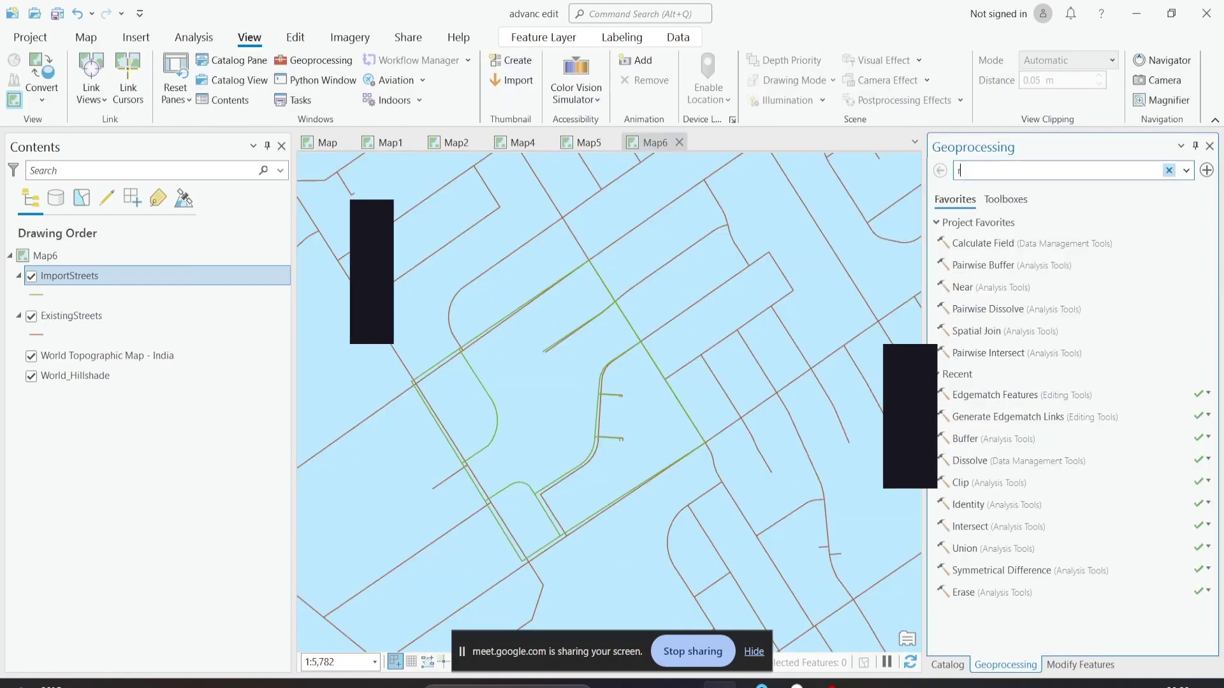
# Step: Search the geoprocessing tools for "rubber" and inspect the offset between the ImportStreets and ExistingStreets lines in Map6
pyautogui.write('ubber')
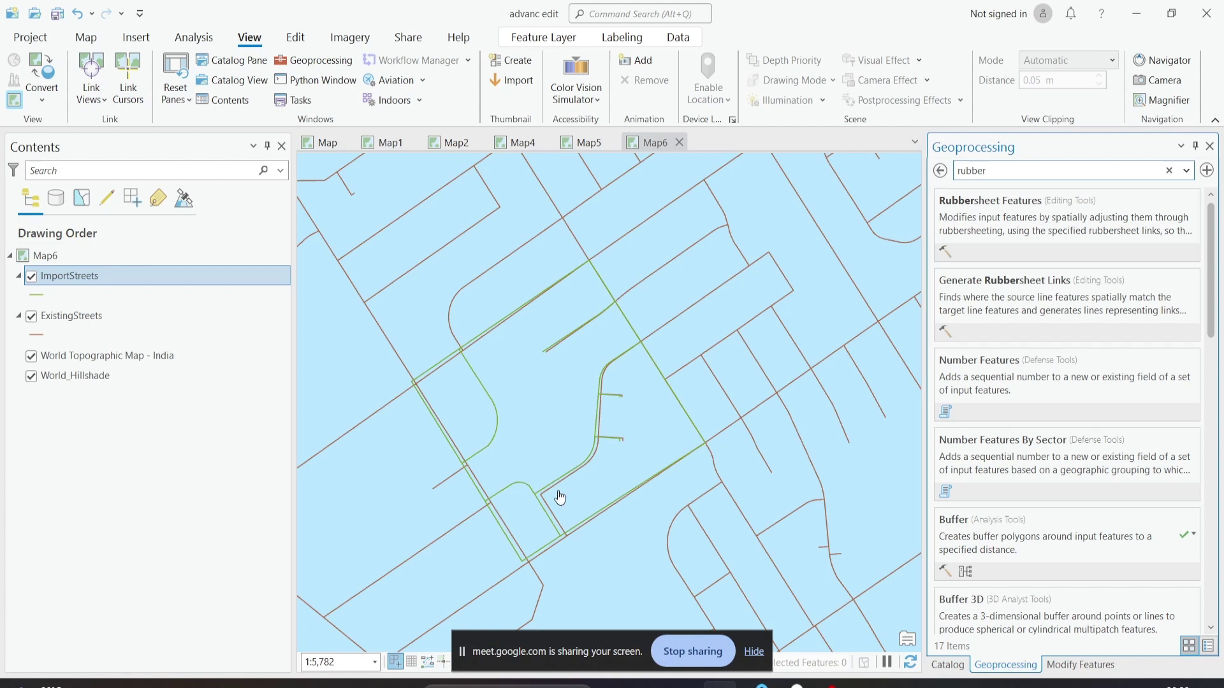
pyautogui.moveTo(558, 495); pyautogui.dragTo(582, 476)
pyautogui.scroll(2, 448, 381)
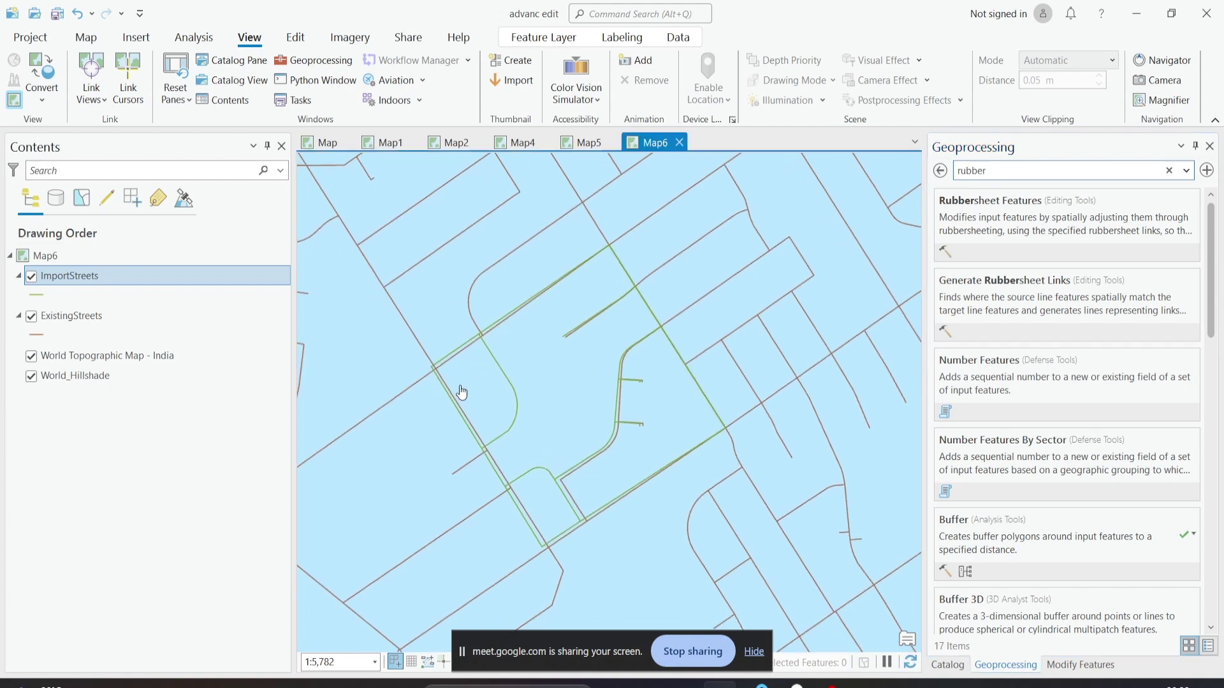
pyautogui.moveTo(768, 478); pyautogui.dragTo(784, 427)
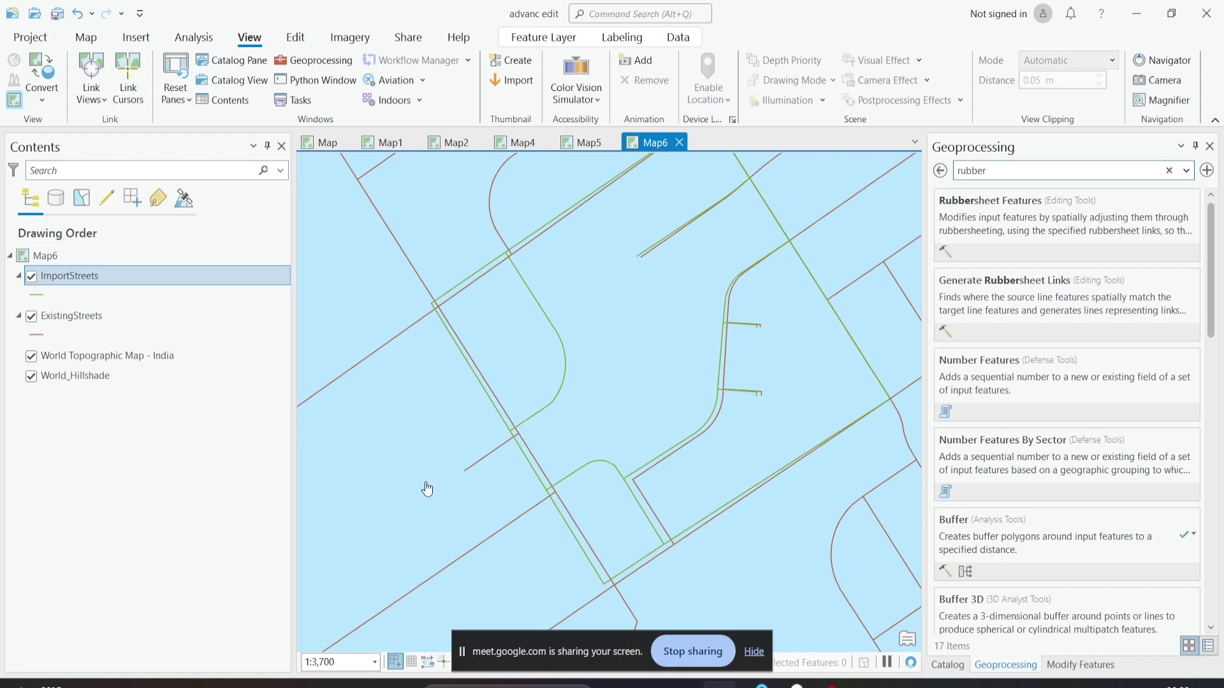
# Step: Toggle the visibility of ExistingStreets and ImportStreets in turn to compare how the two street layers line up
pyautogui.click(31, 316)
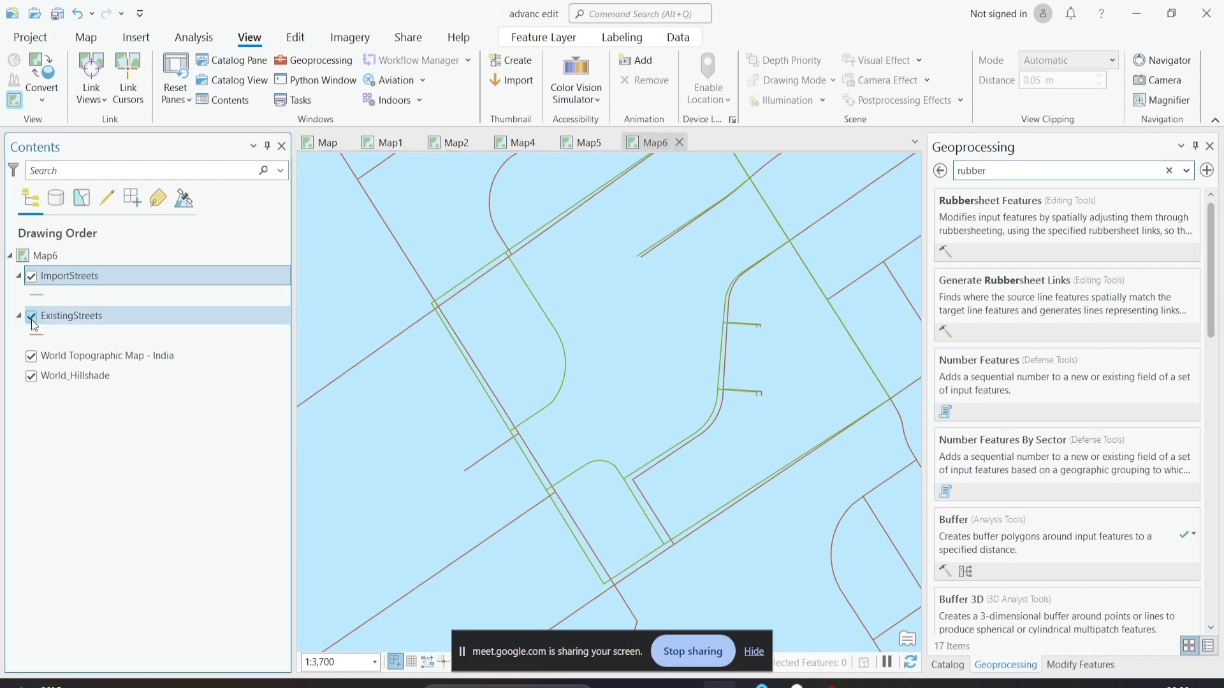
pyautogui.click(32, 317)
pyautogui.click(31, 276)
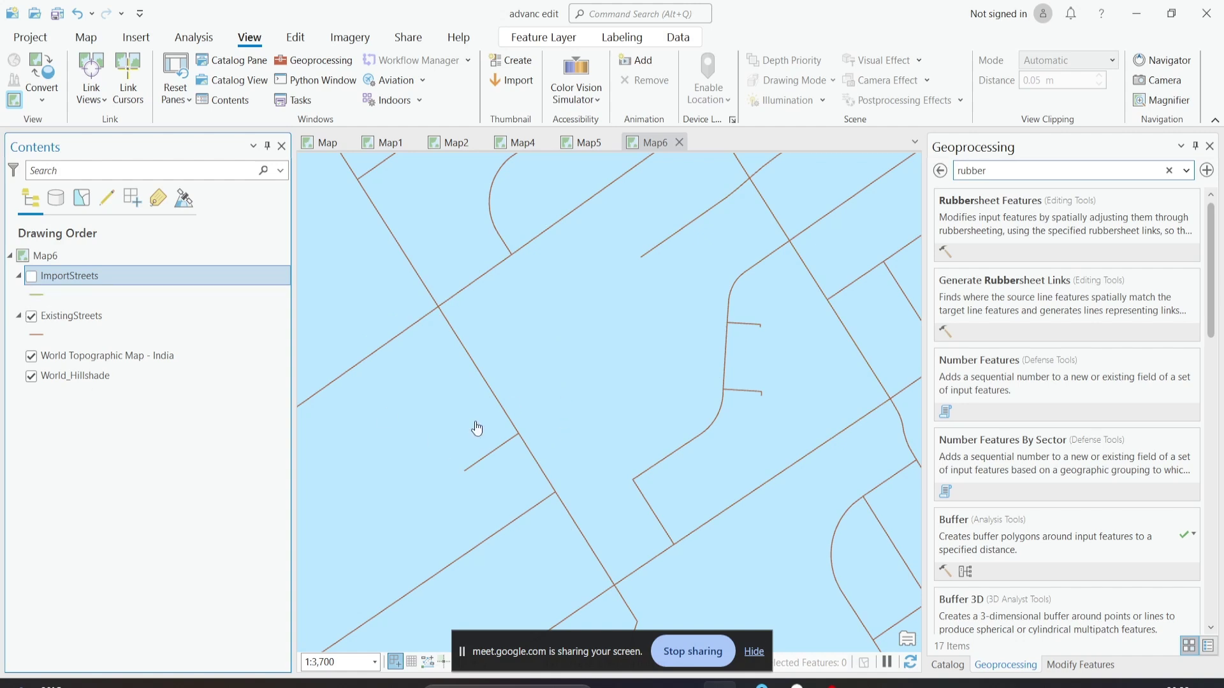
pyautogui.scroll(-2, 625, 309)
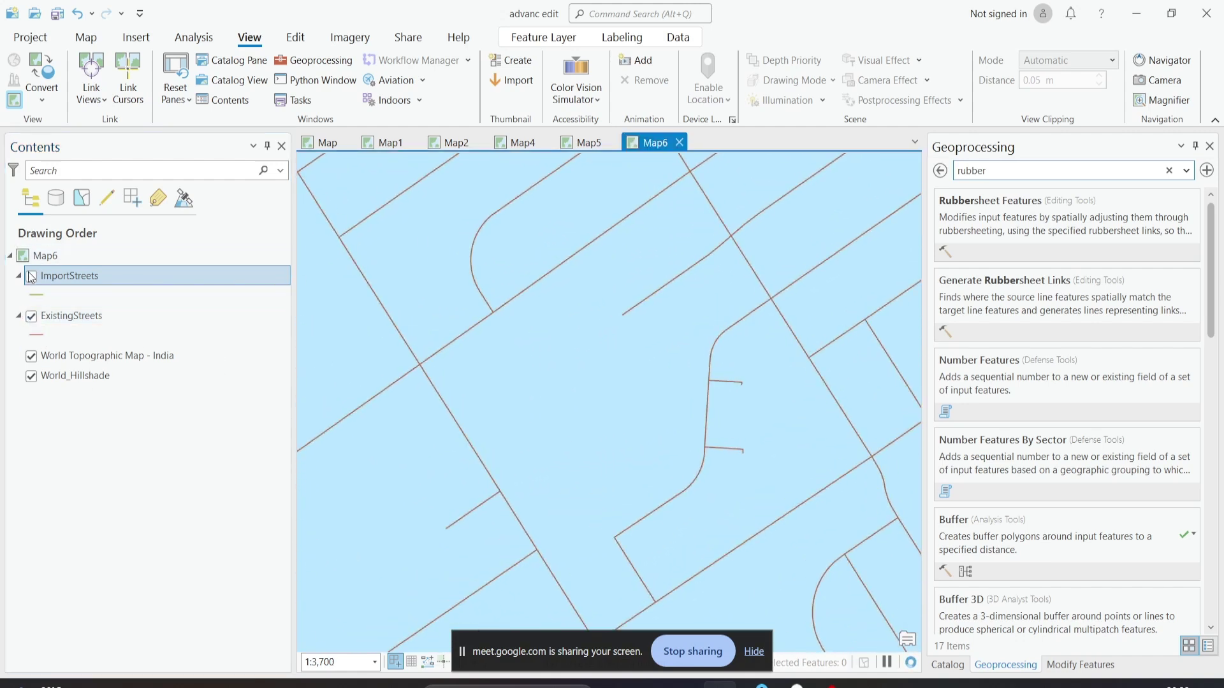
pyautogui.click(31, 278)
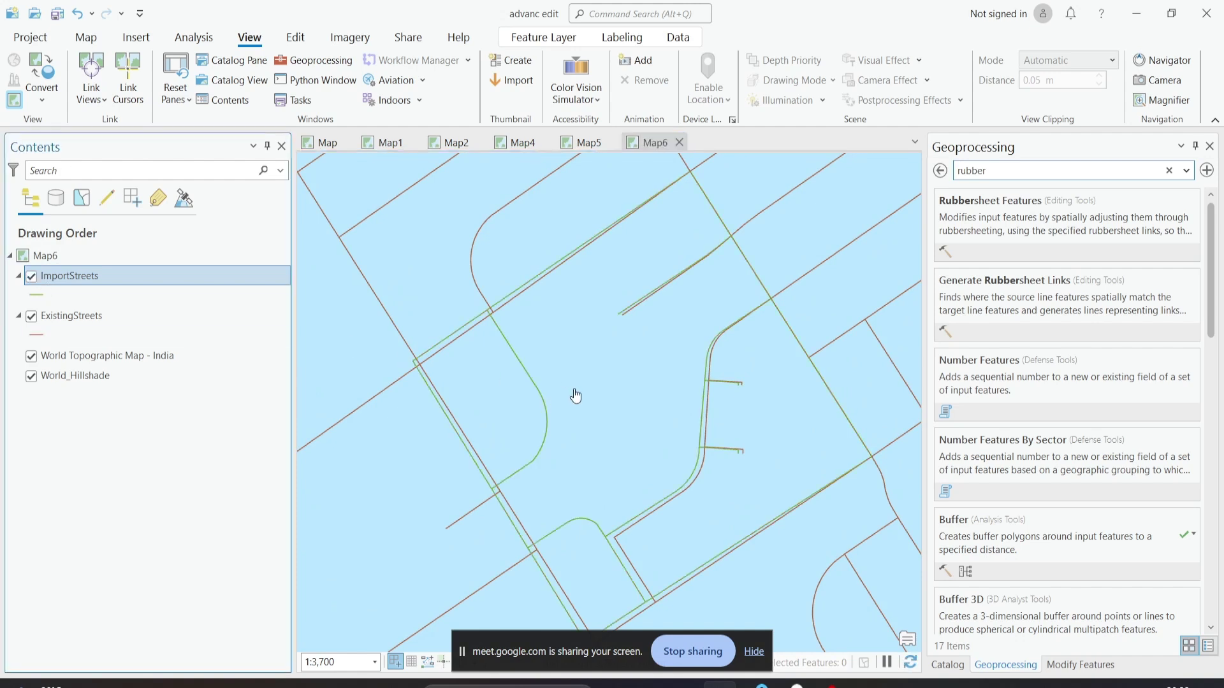
pyautogui.moveTo(573, 396); pyautogui.dragTo(590, 353)
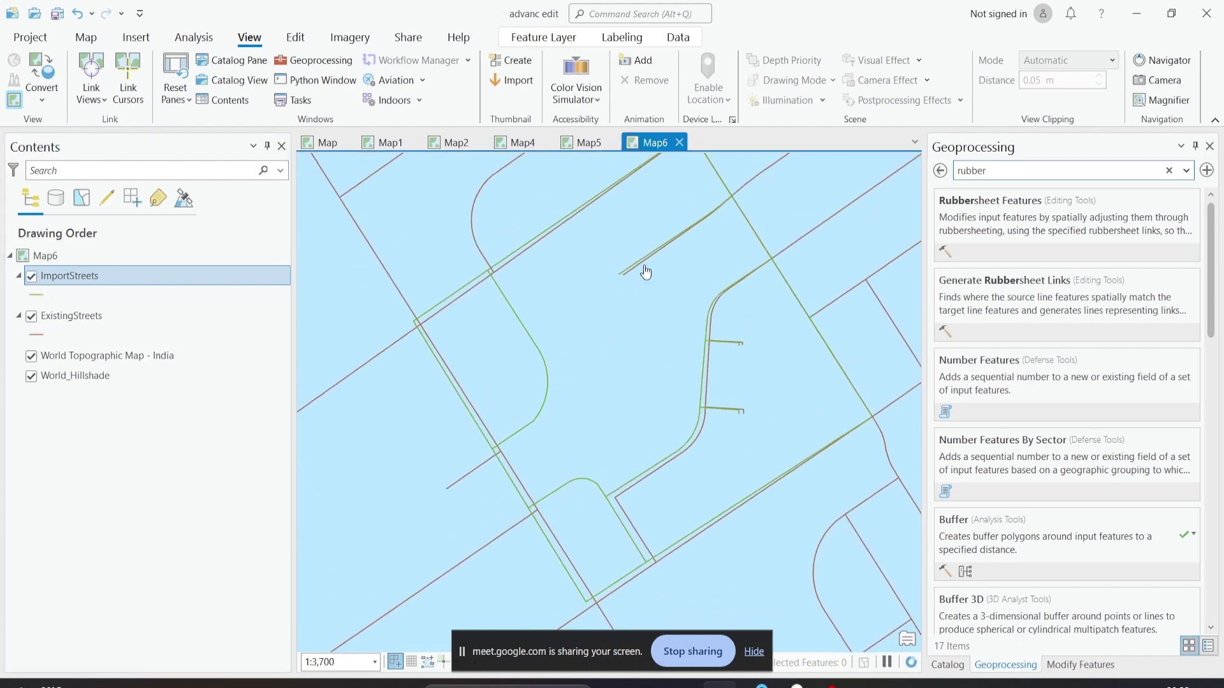
pyautogui.moveTo(629, 425); pyautogui.dragTo(614, 424)
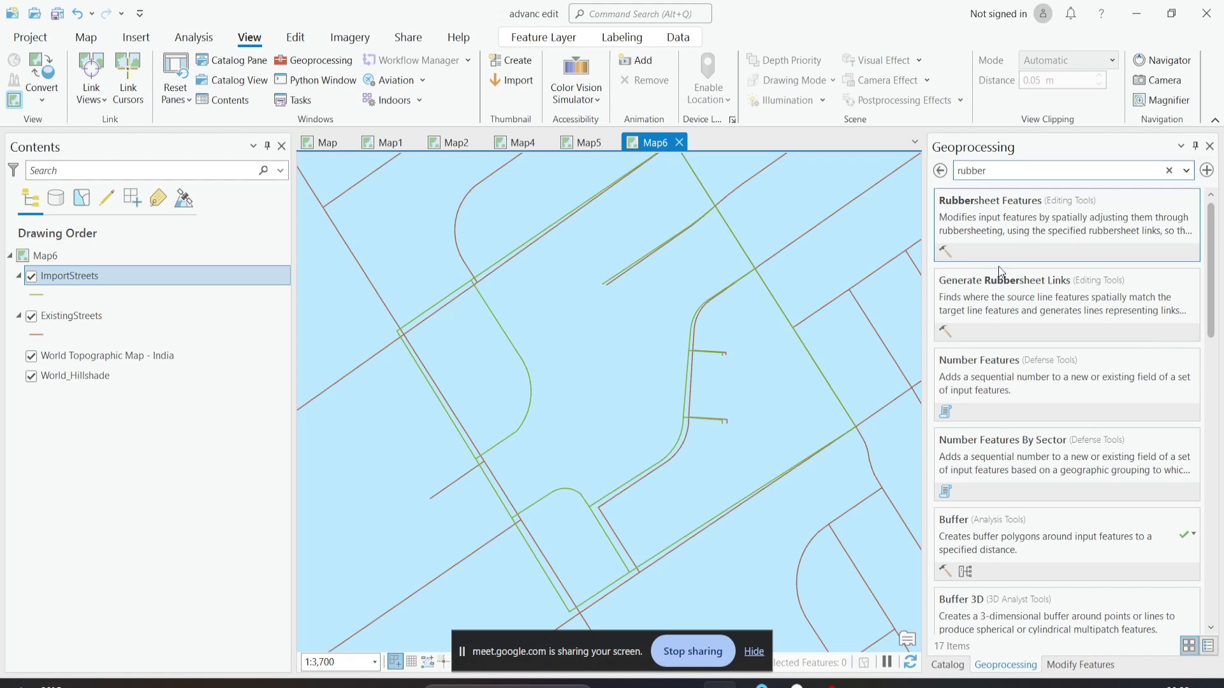
# Step: Open the Generate Rubbersheet Links tool with ExistingStreets as source features and ImportStreets as target features
pyautogui.click(1042, 300)
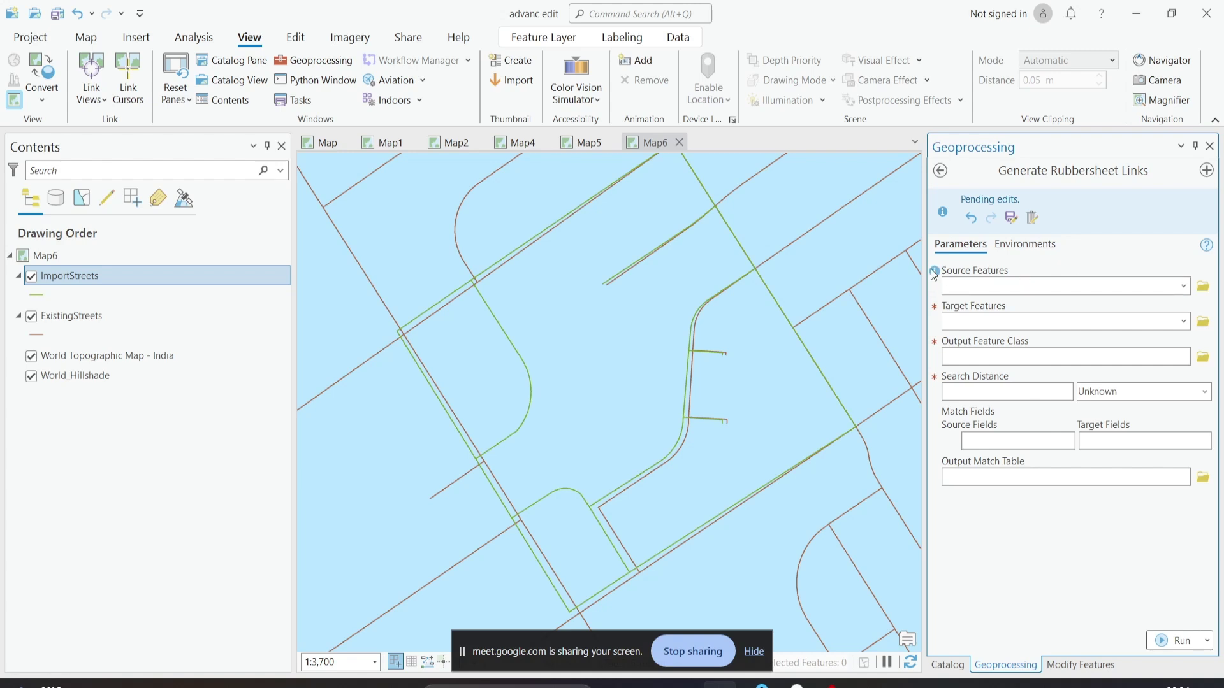
pyautogui.moveTo(934, 273)
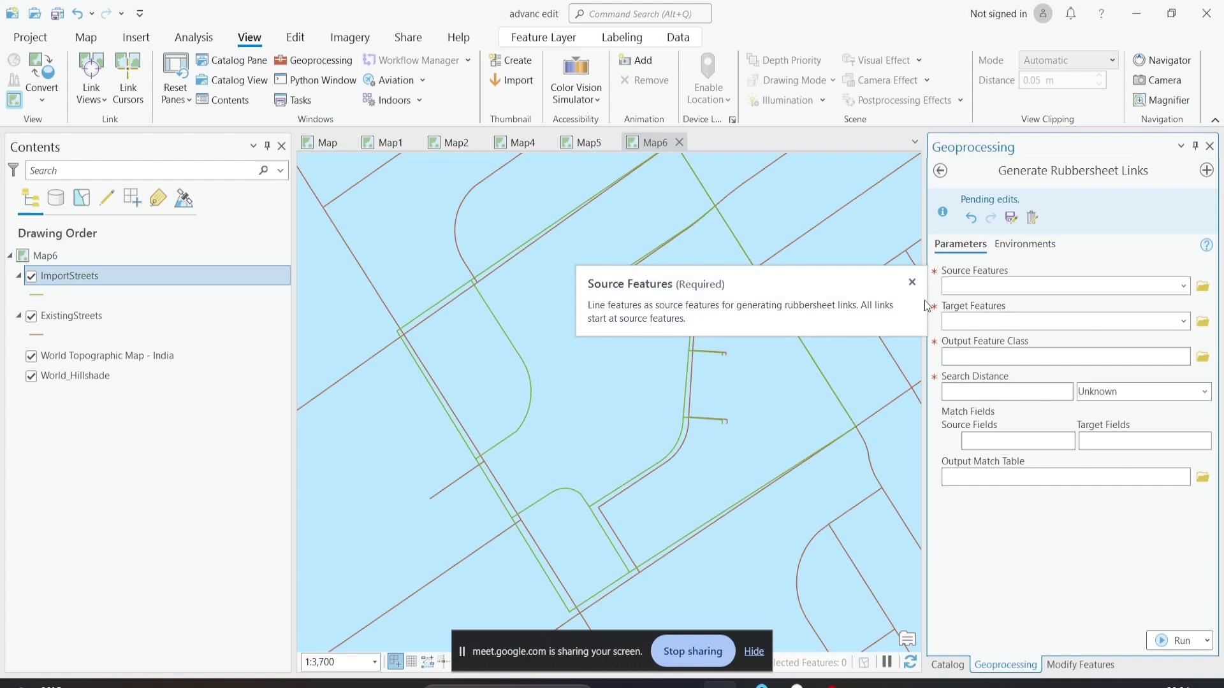
pyautogui.click(1183, 288)
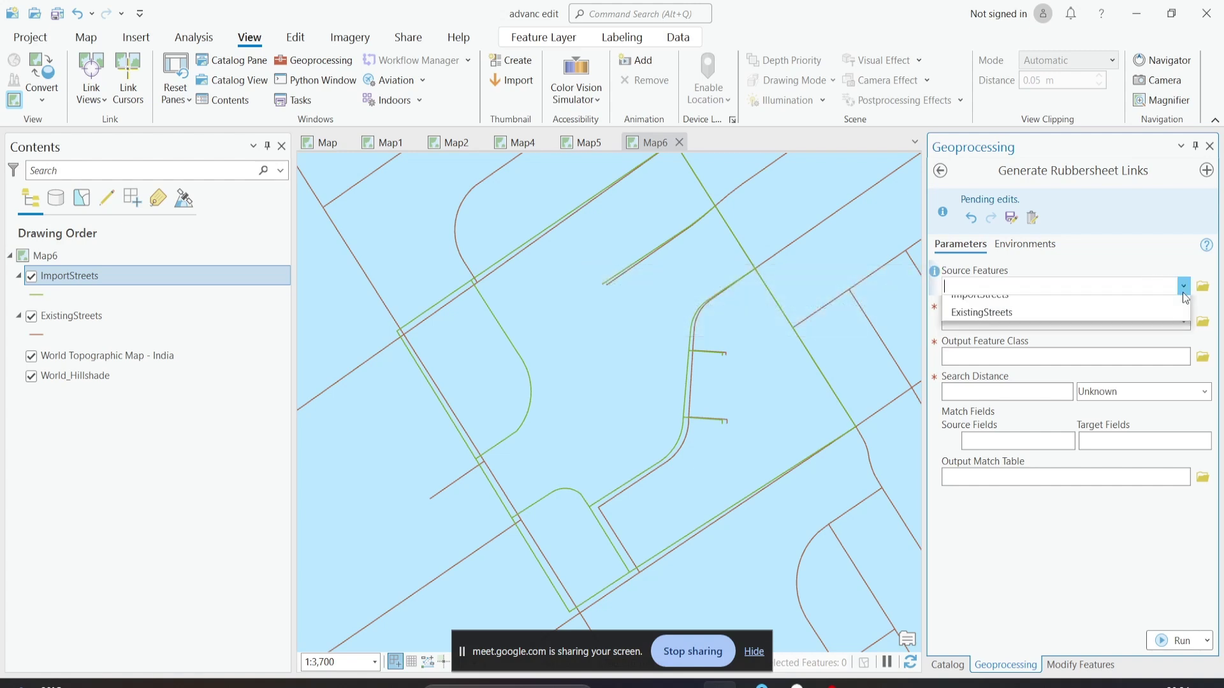
pyautogui.click(1150, 318)
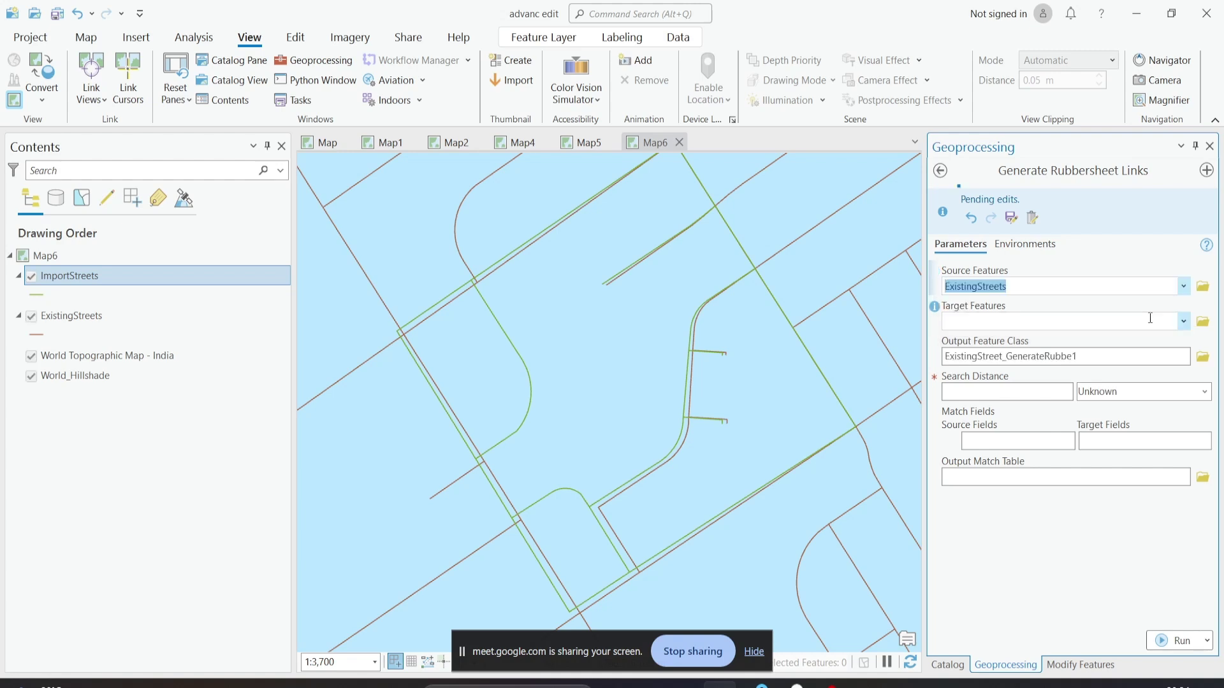
pyautogui.click(1183, 323)
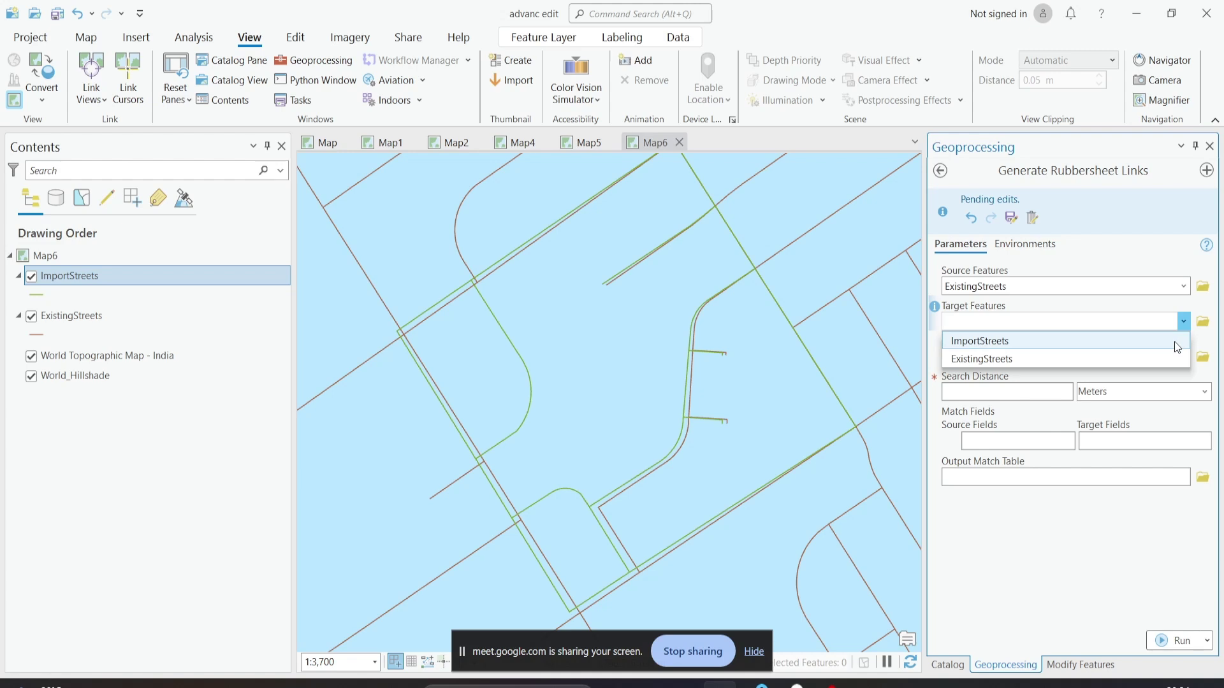
pyautogui.click(1177, 347)
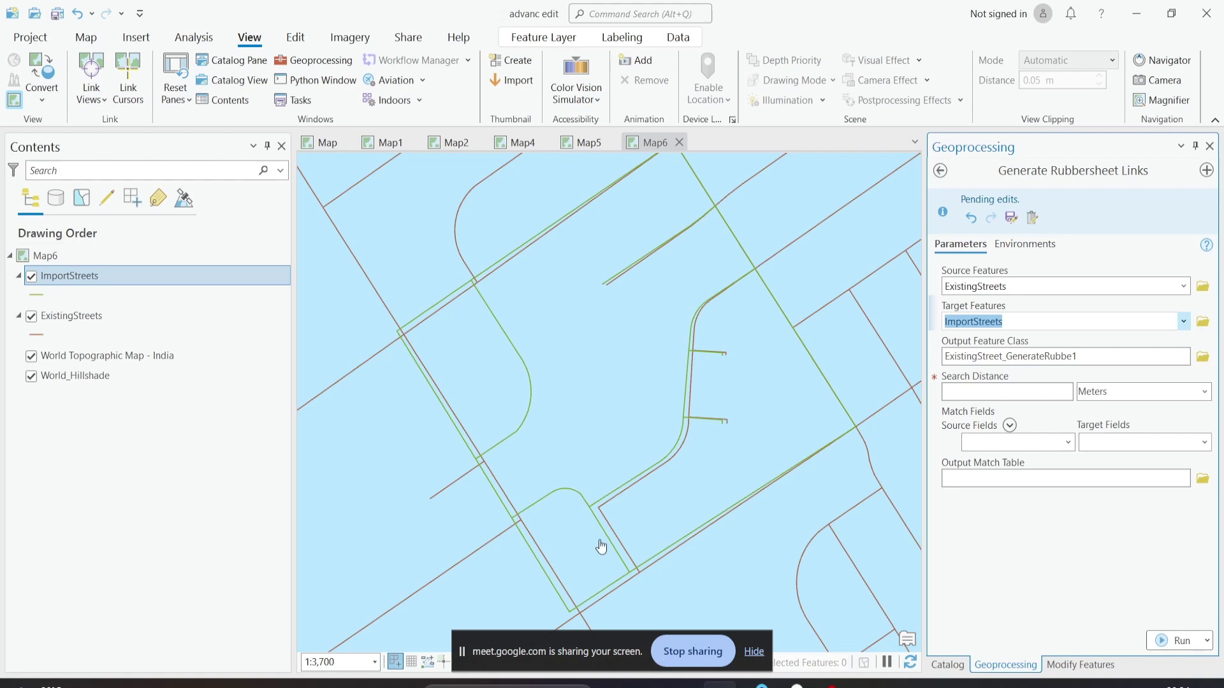
# Step: Measure the planar distance between the ImportStreets corner endpoint and the matching ExistingStreets intersection endpoint
pyautogui.scroll(2, 513, 441)
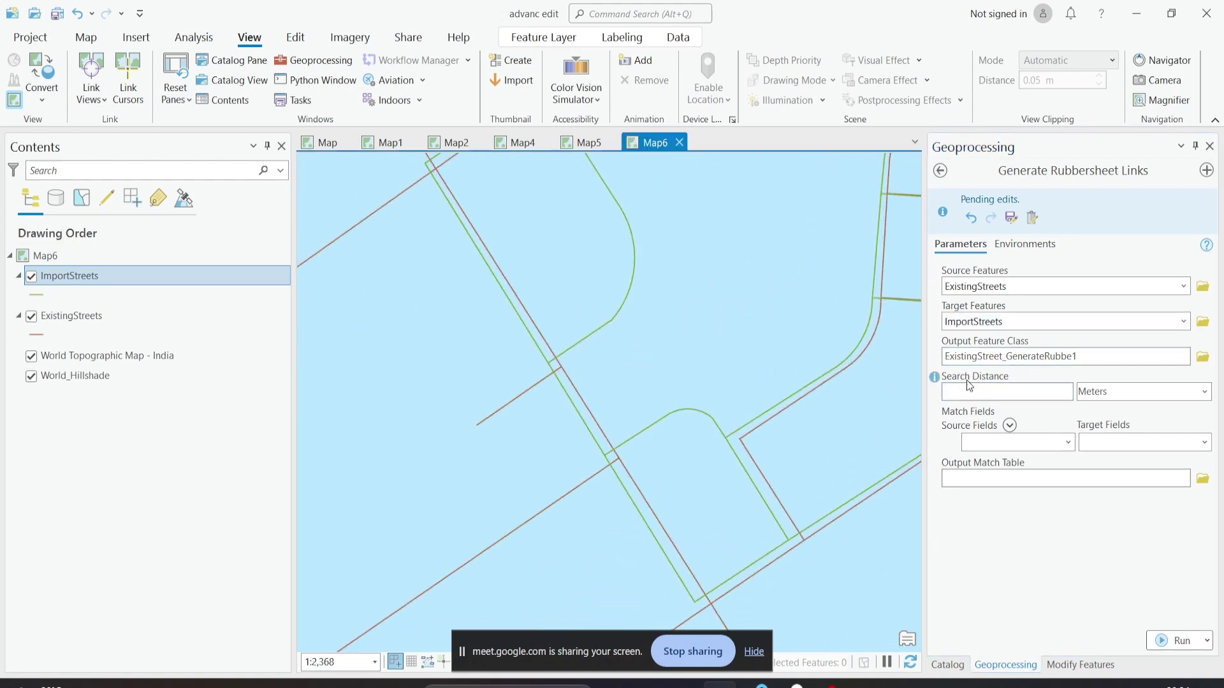
pyautogui.moveTo(699, 486); pyautogui.dragTo(583, 397)
pyautogui.scroll(4, 583, 397)
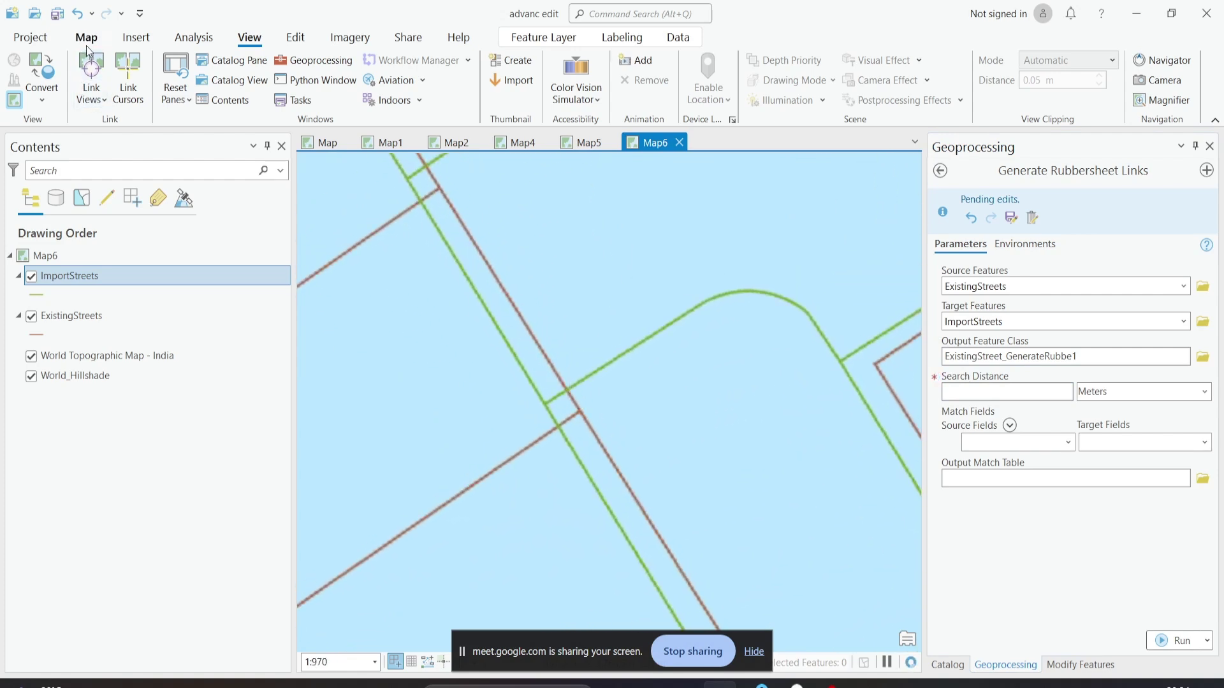
pyautogui.click(88, 40)
pyautogui.click(684, 80)
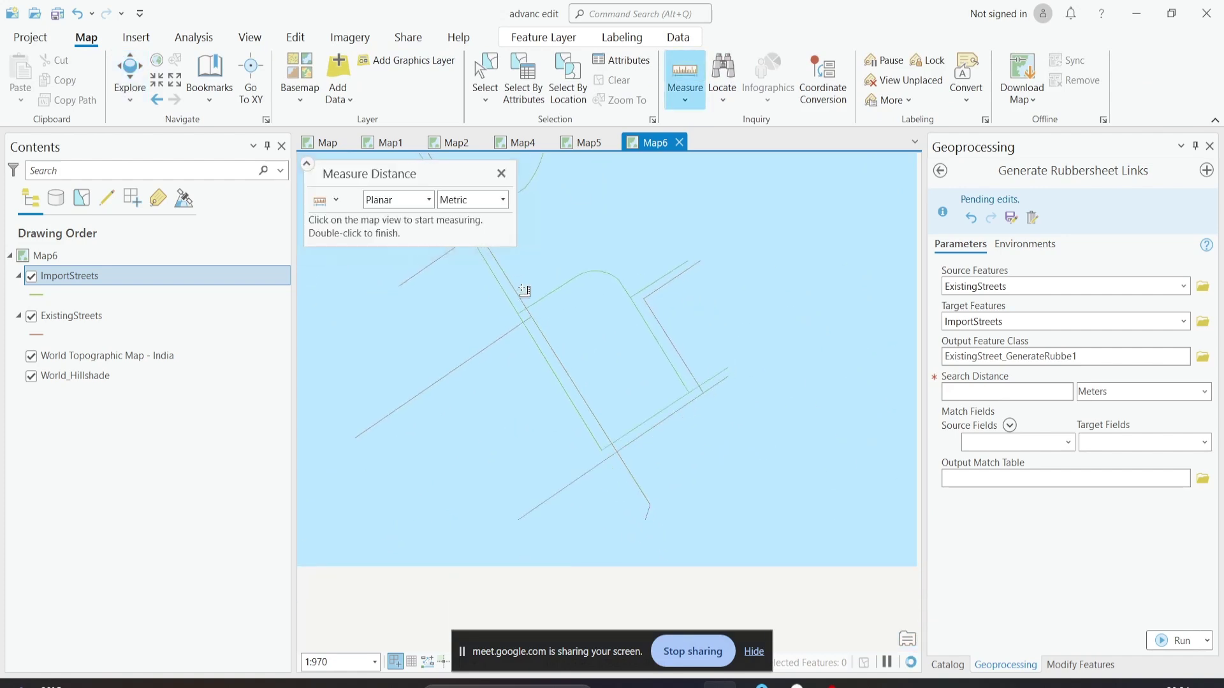
pyautogui.scroll(3, 548, 369)
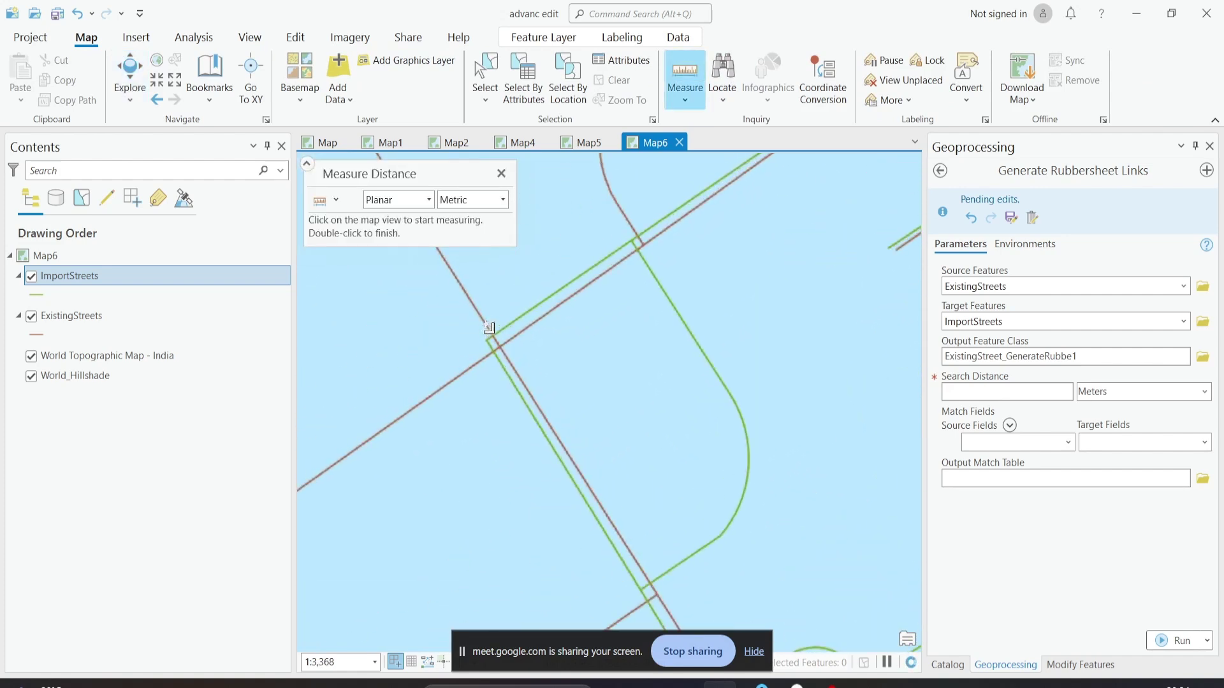
pyautogui.scroll(2, 548, 370)
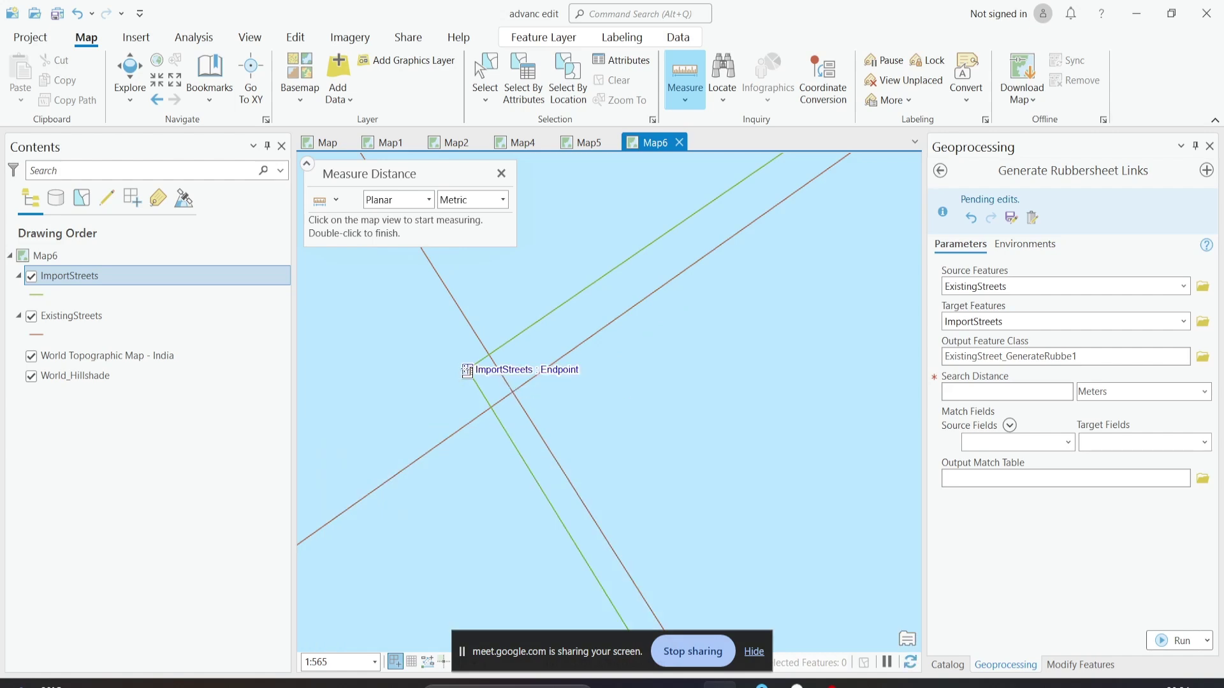
pyautogui.click(469, 371)
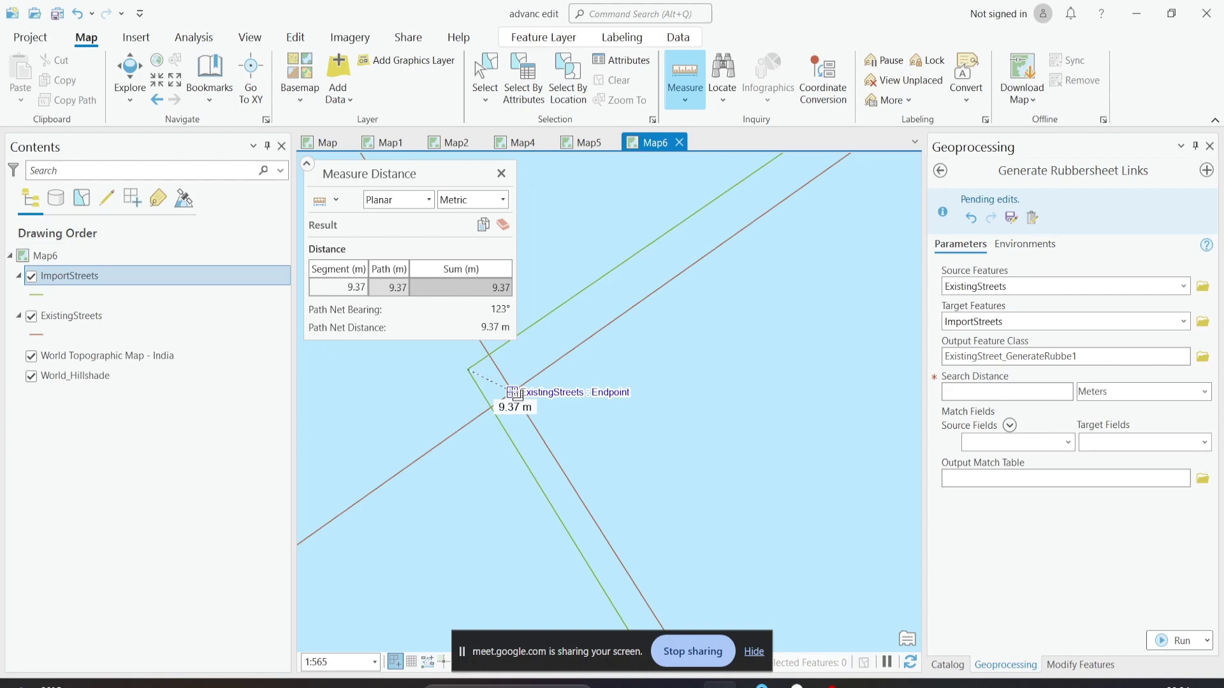
pyautogui.click(502, 174)
# Step: Measure the planar offset between ImportStreets and ExistingStreets where the curved side street joins the main diagonal street
pyautogui.scroll(-3, 727, 459)
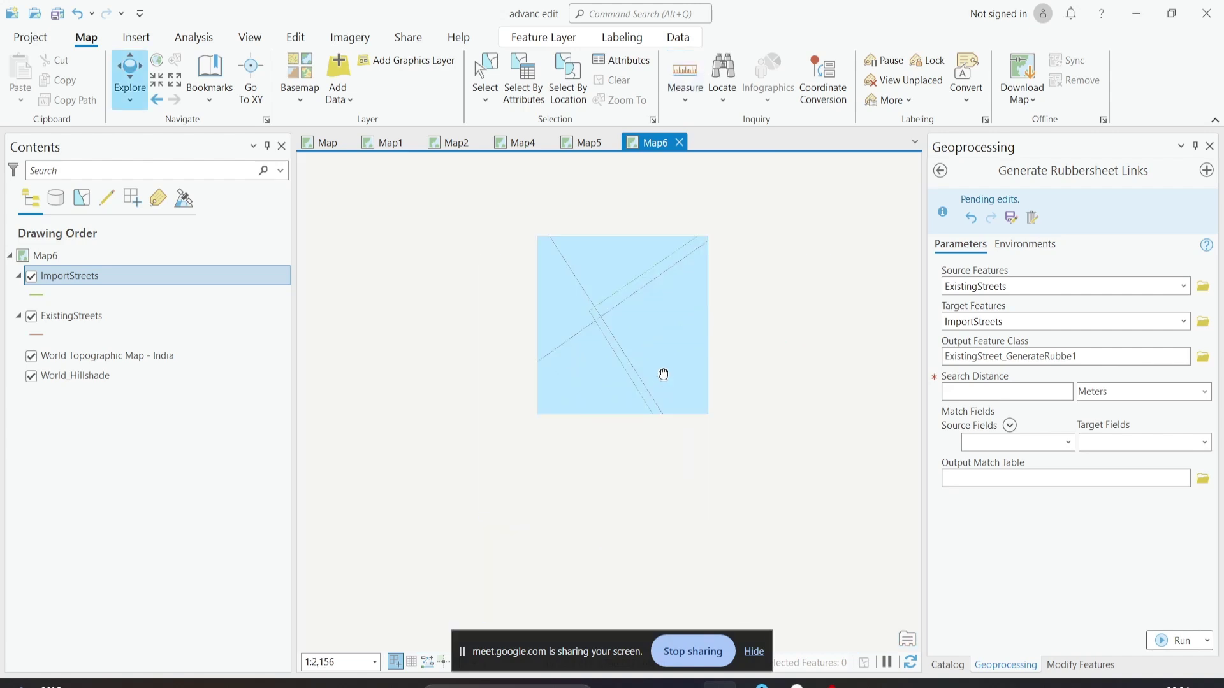
pyautogui.scroll(4, 637, 404)
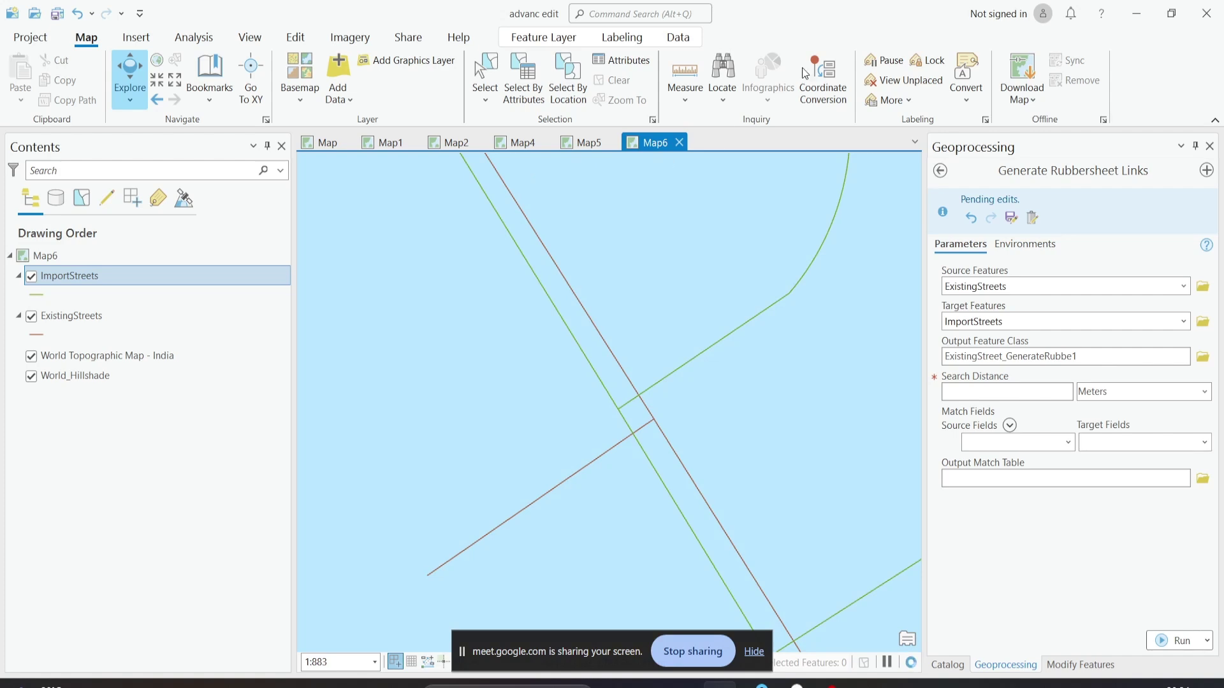
pyautogui.click(685, 73)
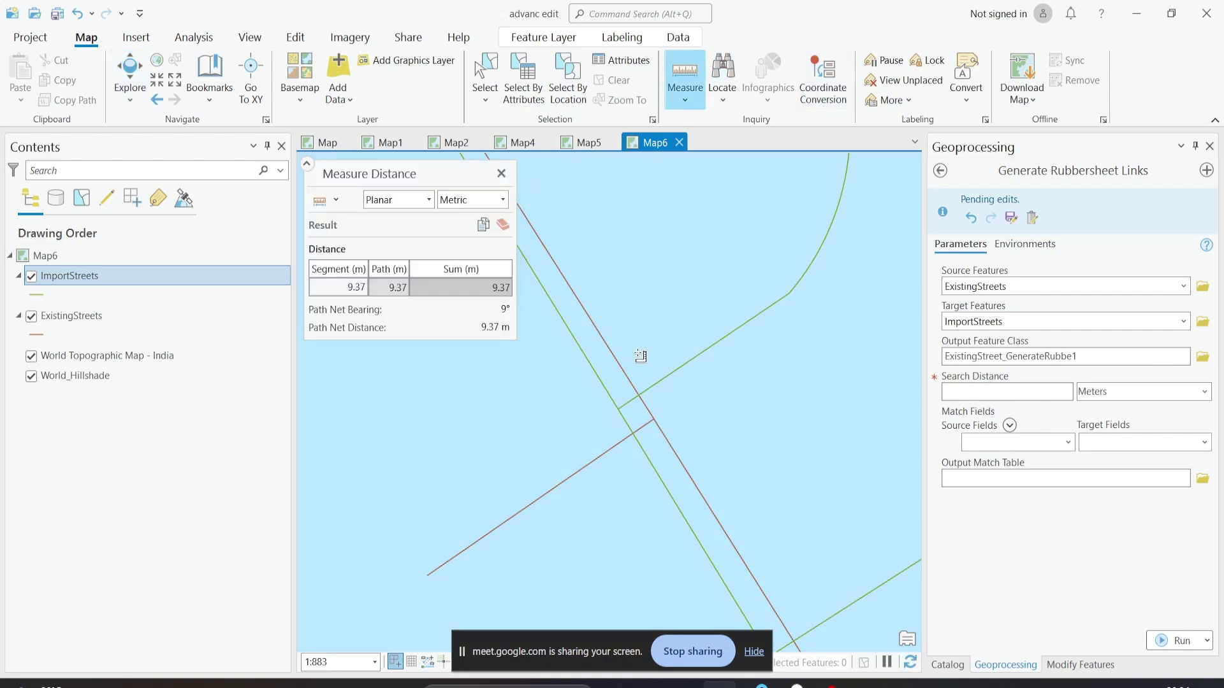
pyautogui.click(620, 409)
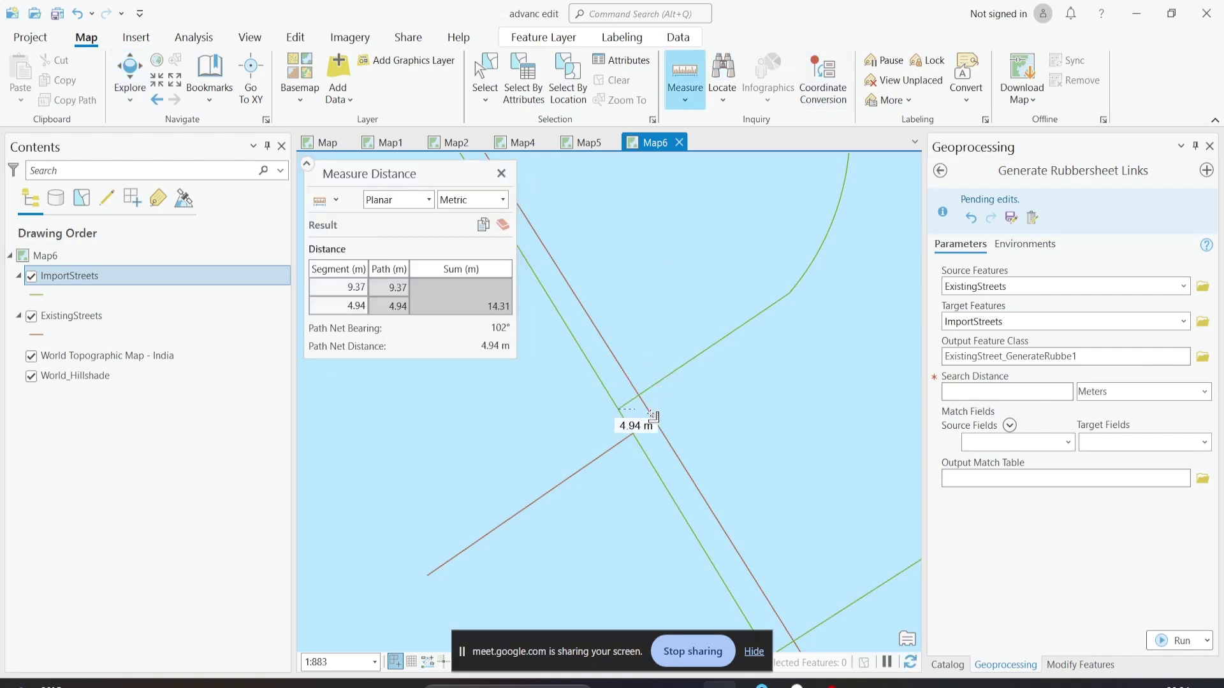
pyautogui.click(501, 173)
# Step: Measure the planar distance from the southern ImportStreets corner endpoint to the matching ExistingStreets intersection endpoint
pyautogui.scroll(-3, 782, 508)
pyautogui.moveTo(782, 507); pyautogui.dragTo(582, 395)
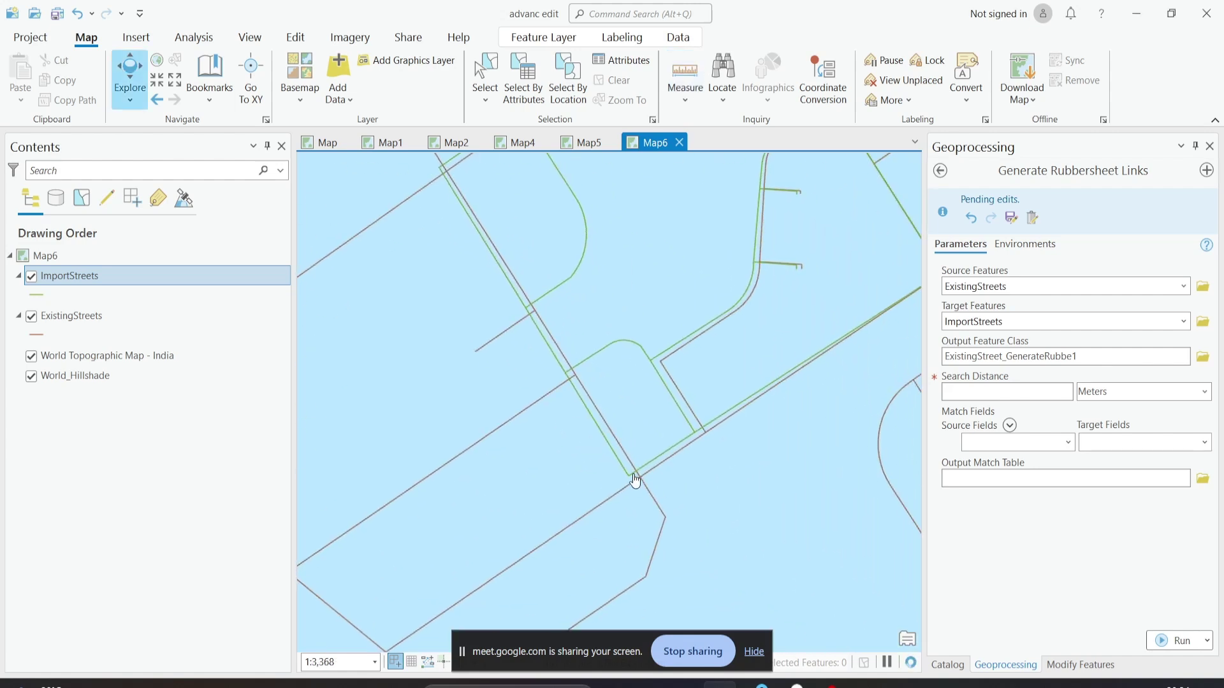
pyautogui.scroll(2, 582, 396)
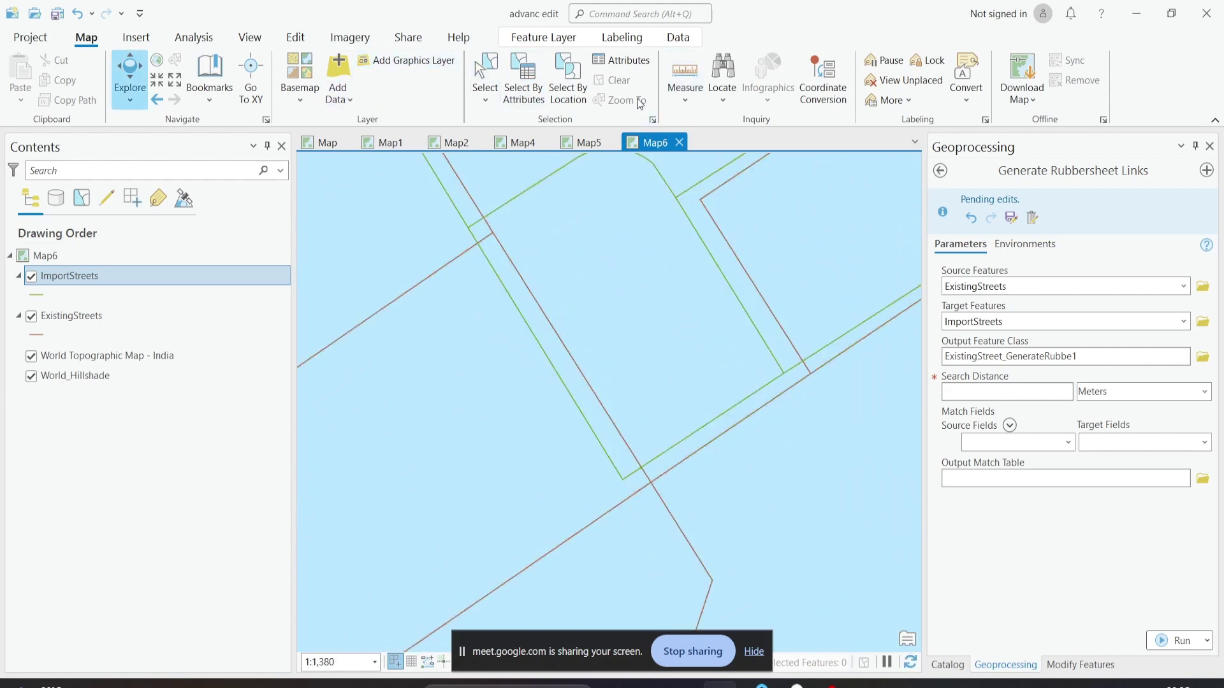
pyautogui.click(682, 82)
pyautogui.scroll(2, 637, 472)
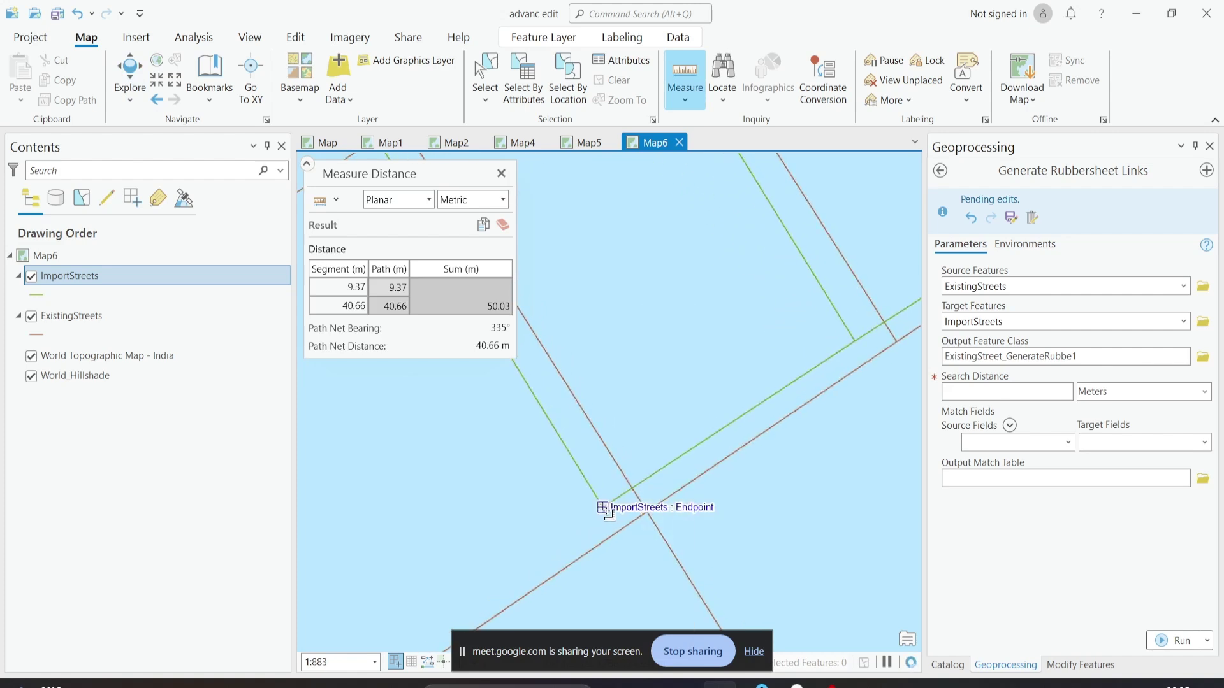
pyautogui.click(603, 507)
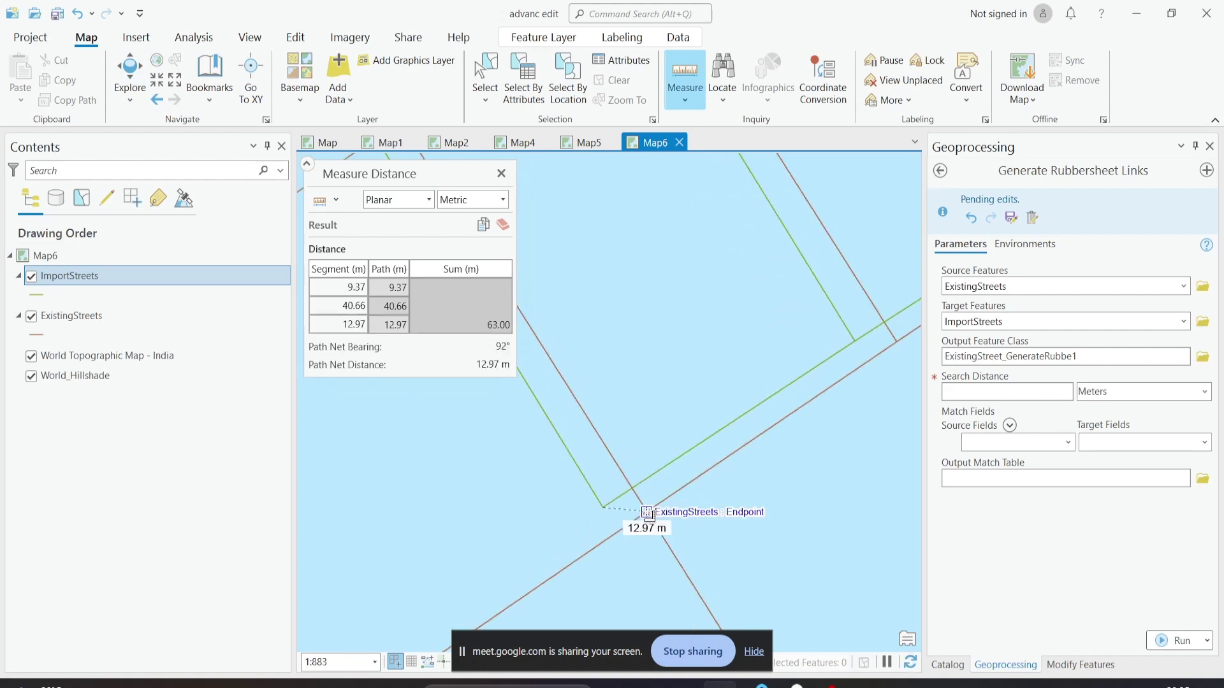
pyautogui.press('Escape')
# Step: Measure the planar distance between the ImportStreets and ExistingStreets endpoints at the lower end of the short connecting street
pyautogui.scroll(-3, 705, 452)
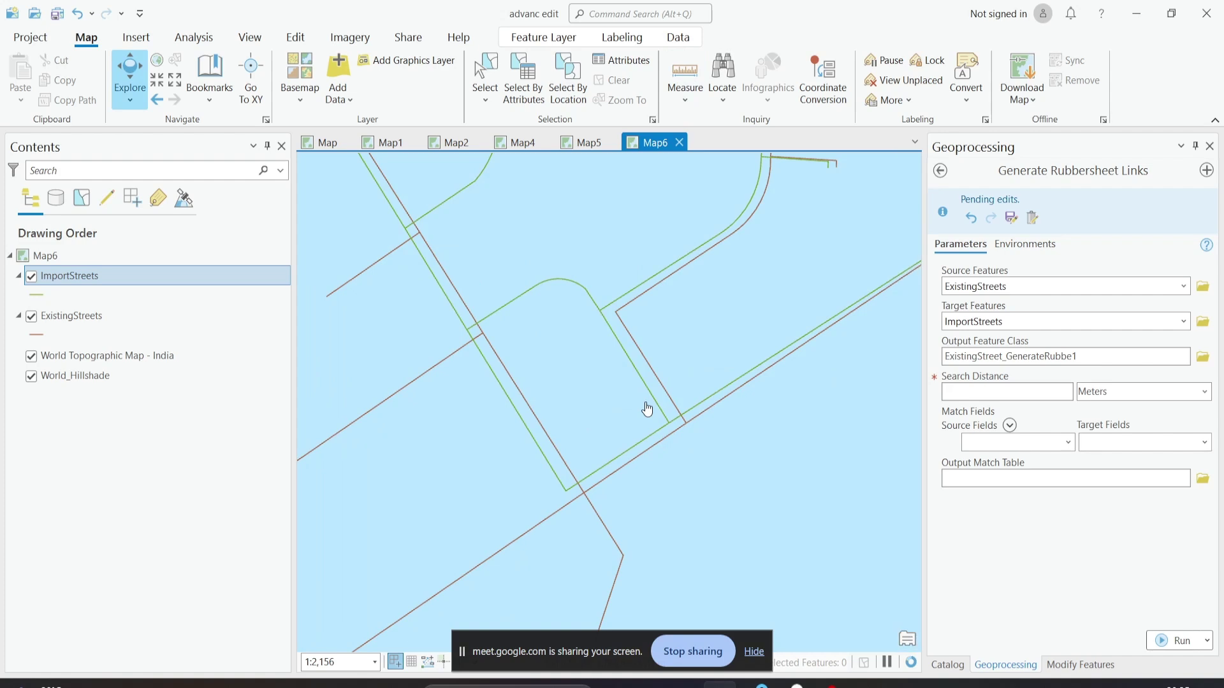
pyautogui.scroll(2, 647, 409)
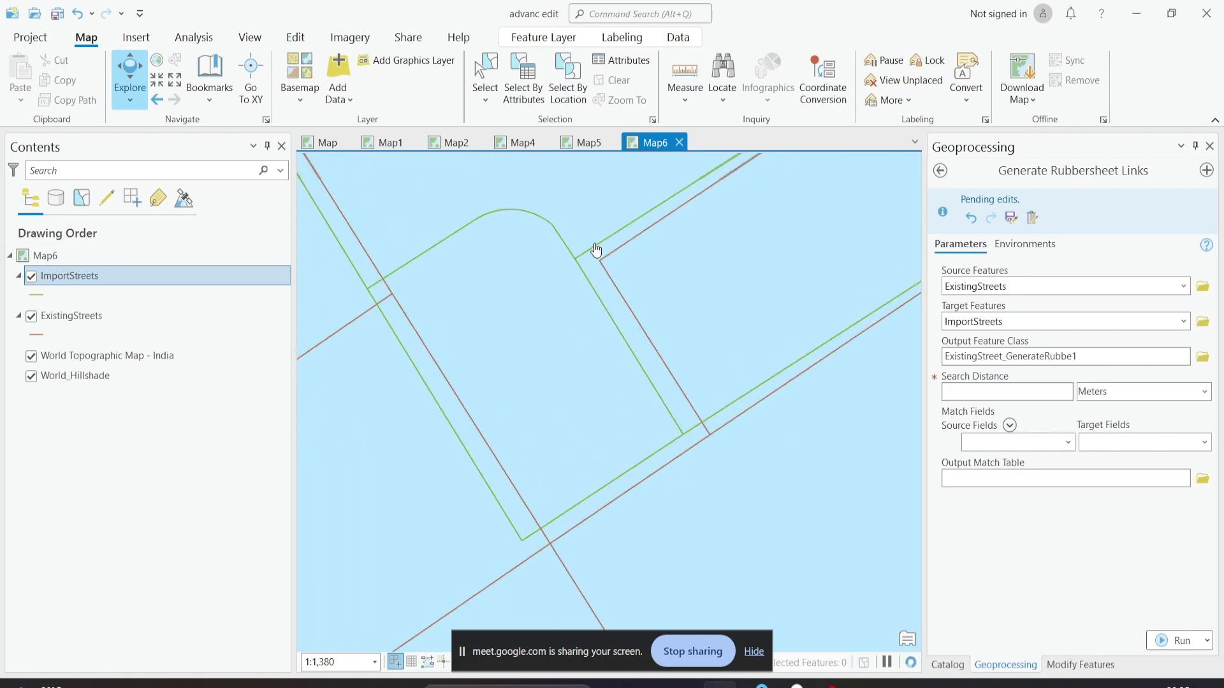
pyautogui.click(681, 102)
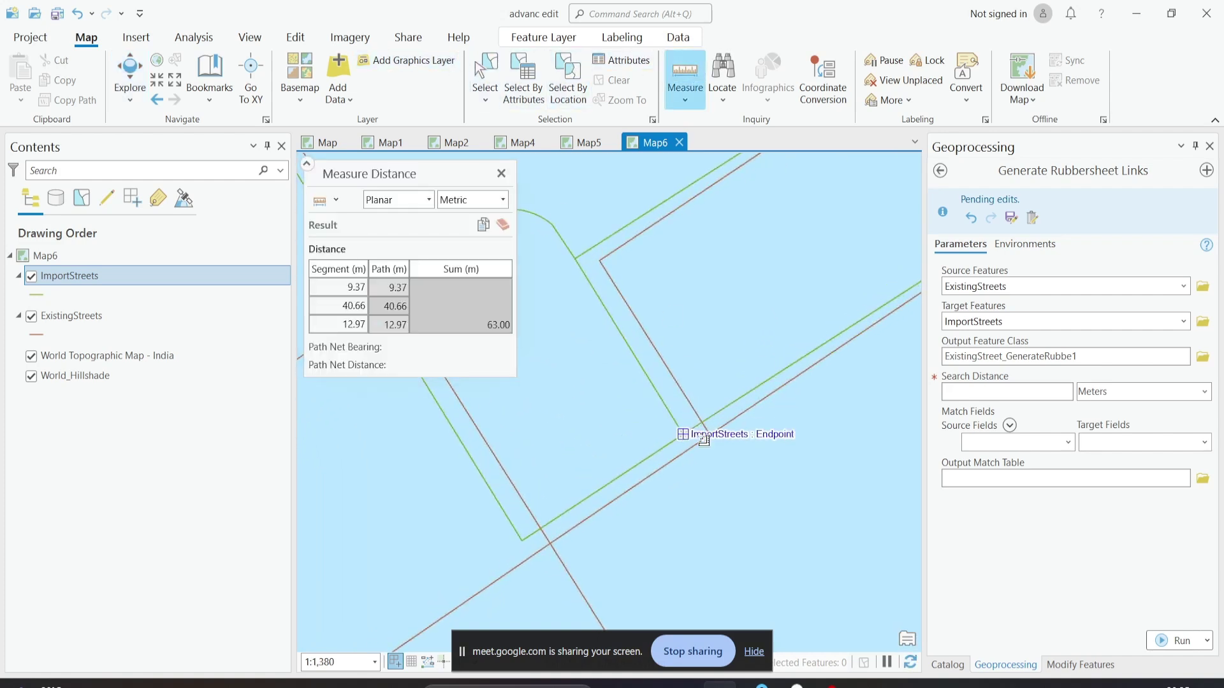
pyautogui.click(682, 435)
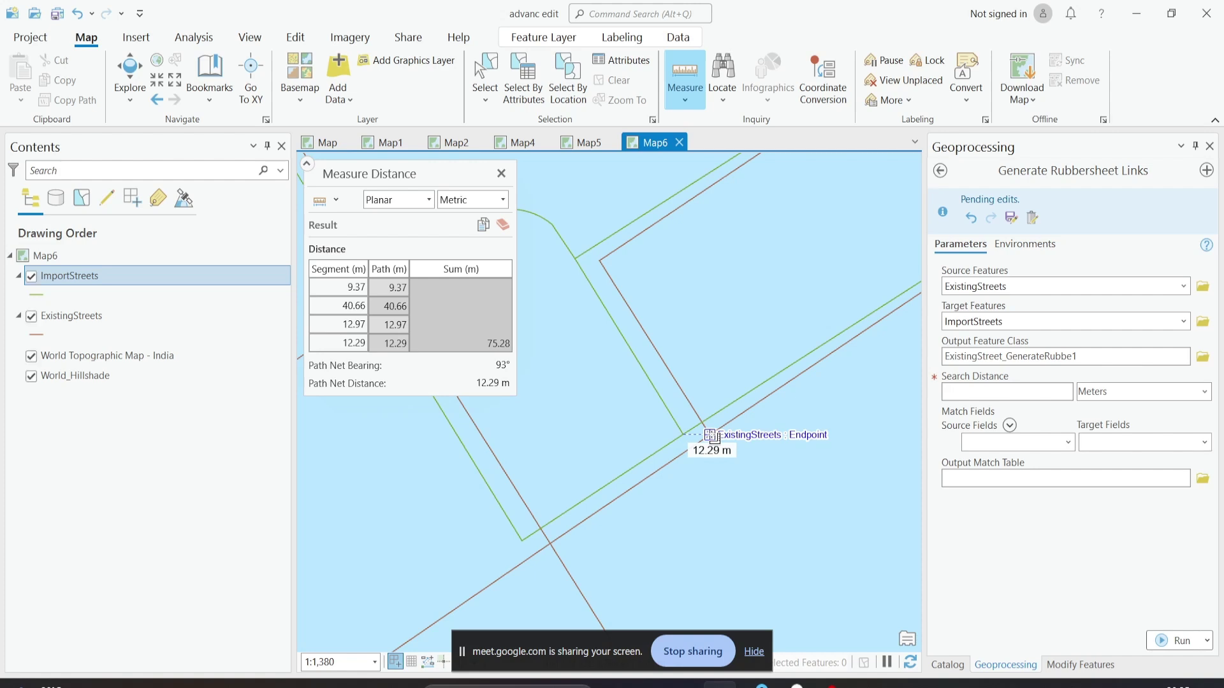
# Step: Measure the planar distance between the ImportStreets and ExistingStreets endpoints at the upper end of the short connecting street, and end measuring
pyautogui.scroll(-3, 672, 319)
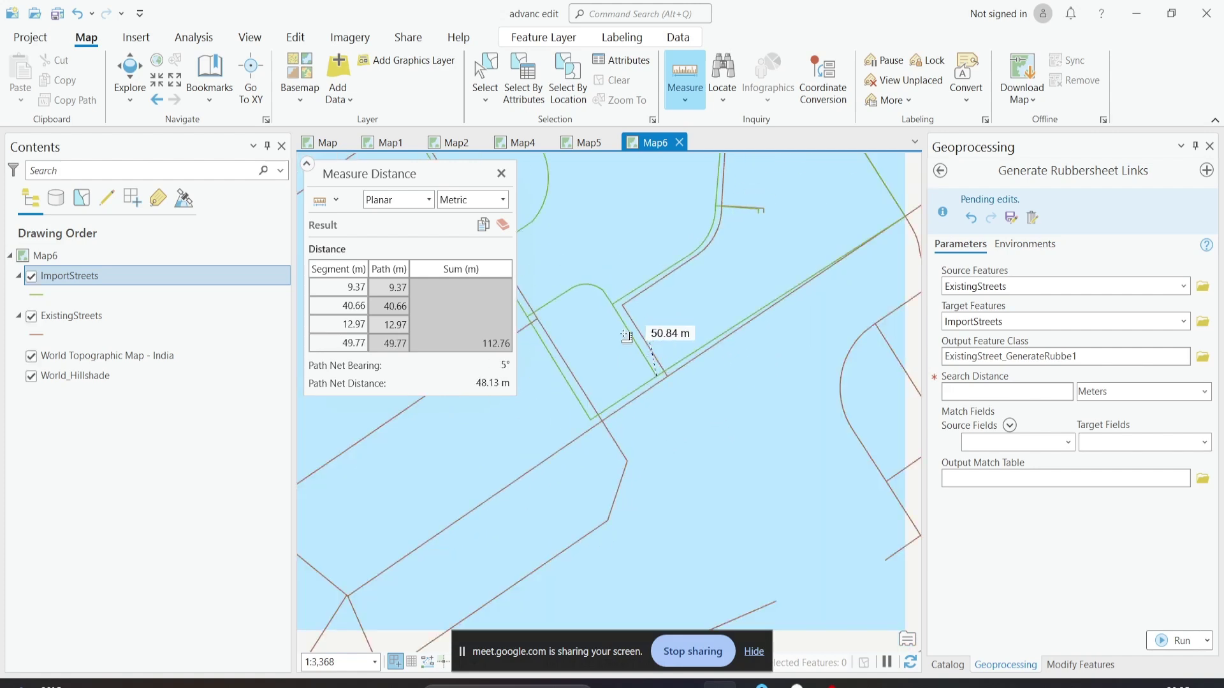
pyautogui.scroll(5, 612, 287)
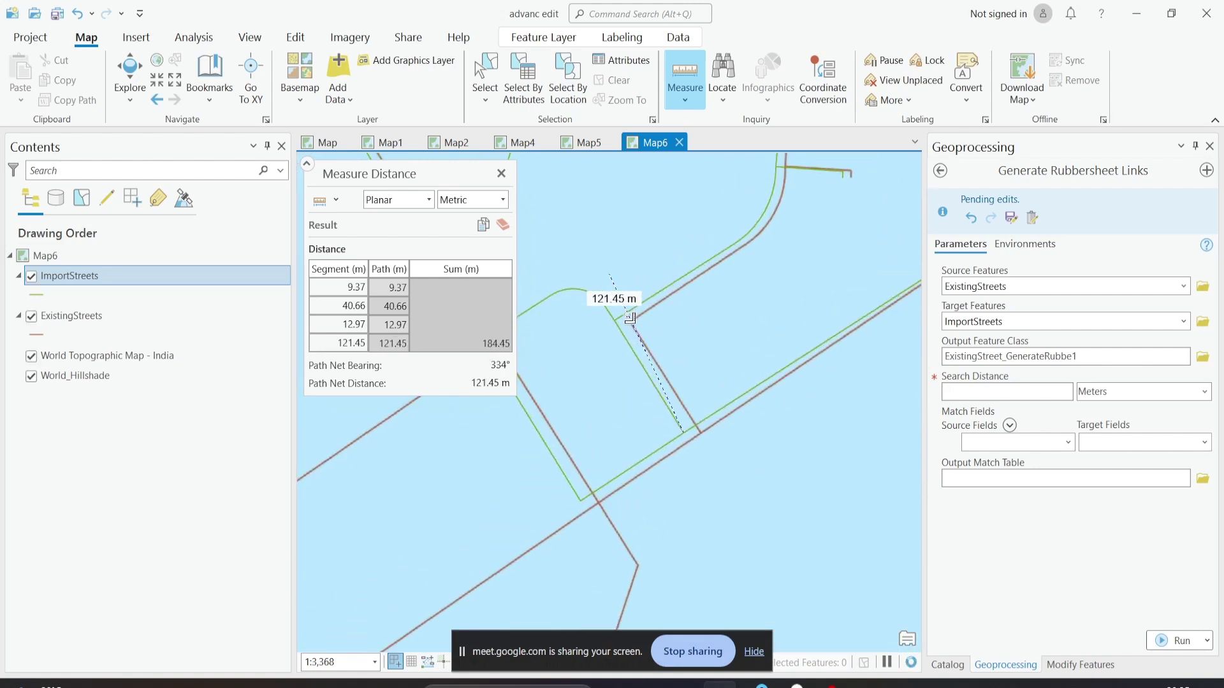
pyautogui.click(623, 347)
pyautogui.hotkey('ctrl', 'z')
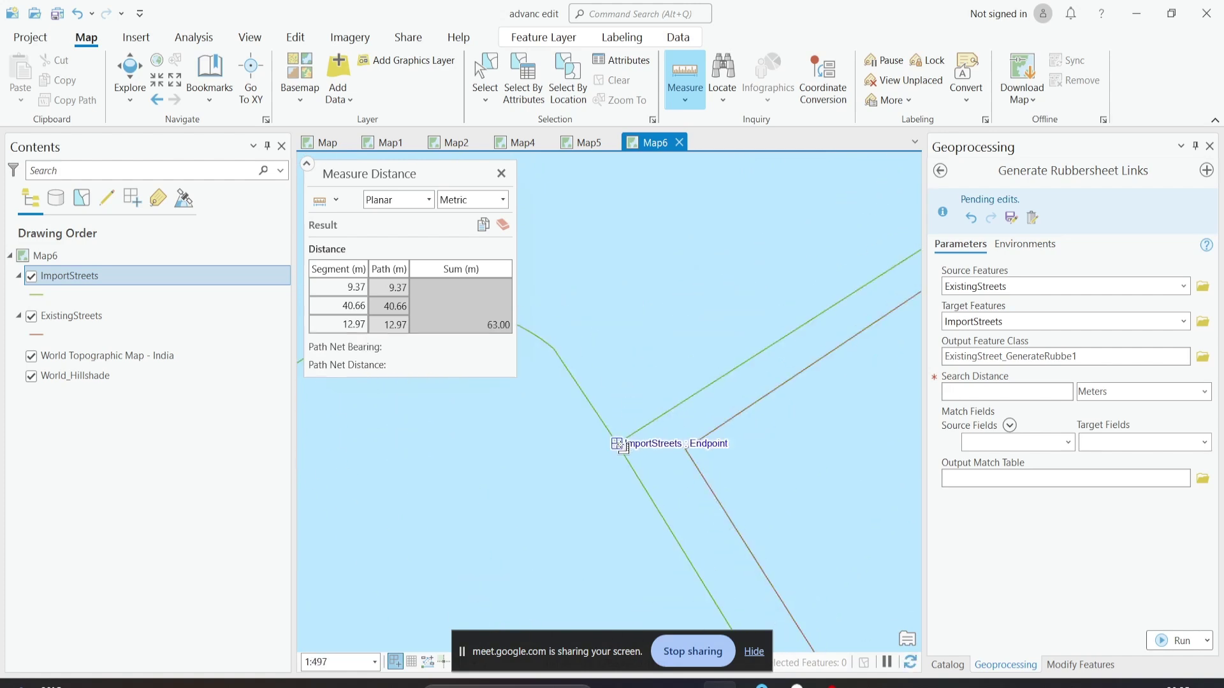
pyautogui.click(625, 448)
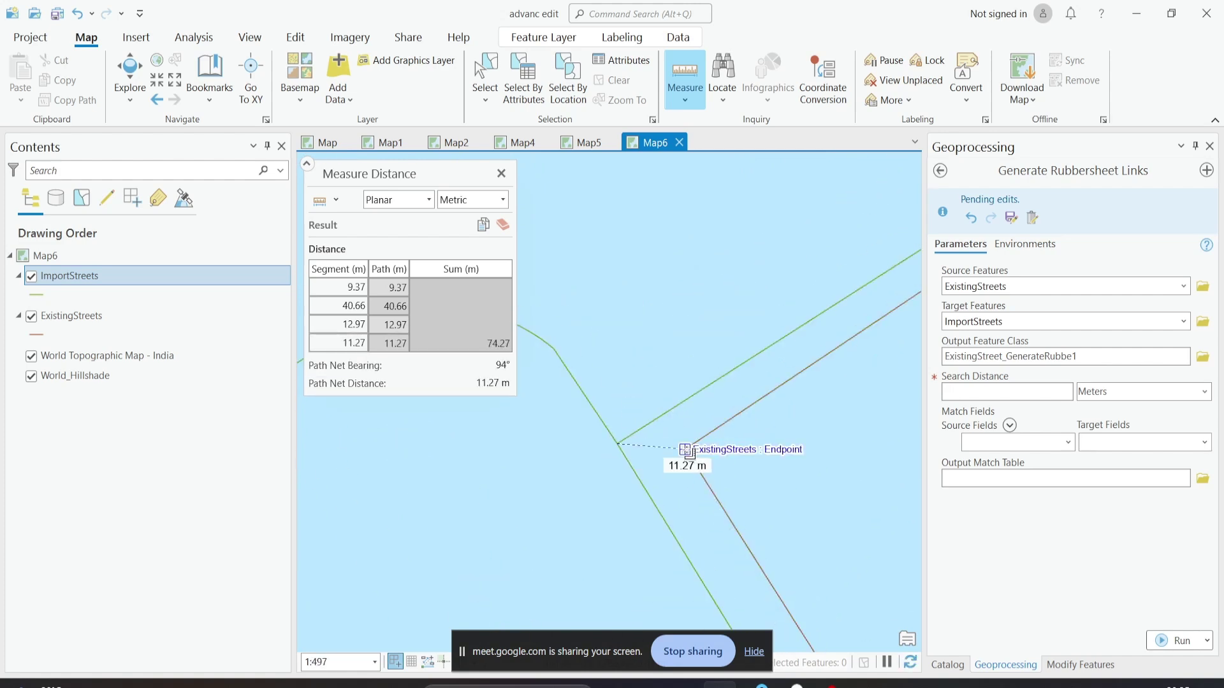
pyautogui.scroll(-5, 666, 401)
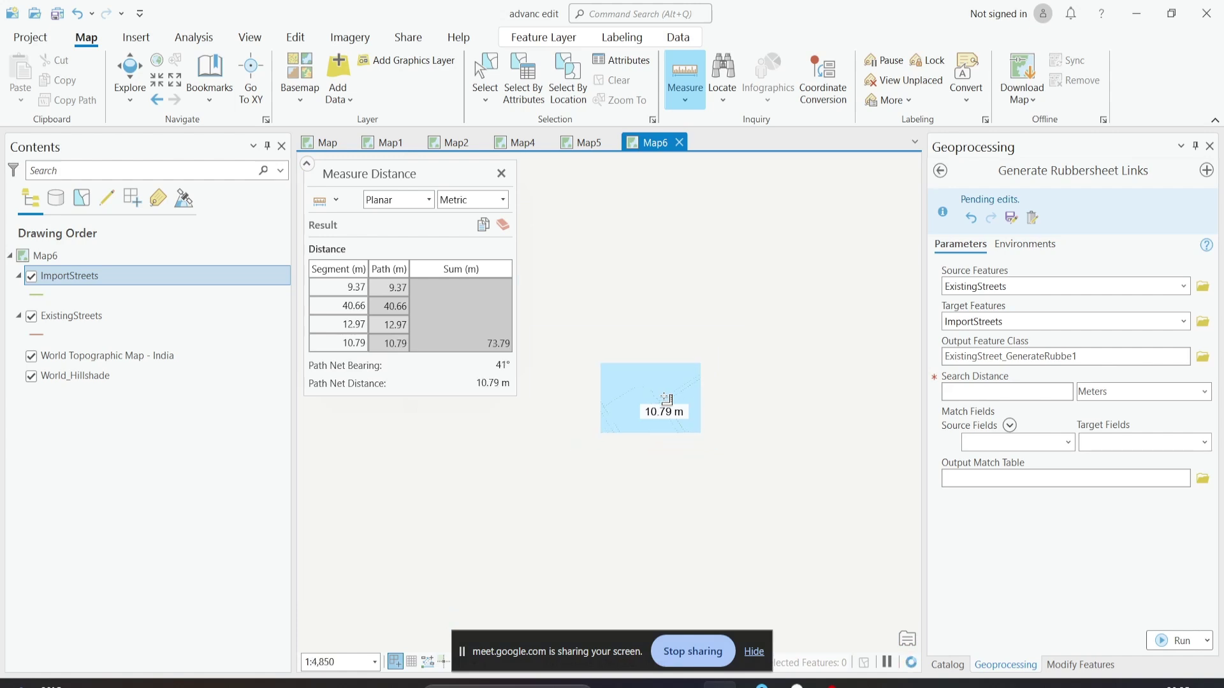
pyautogui.press('Right')
pyautogui.press('Down')
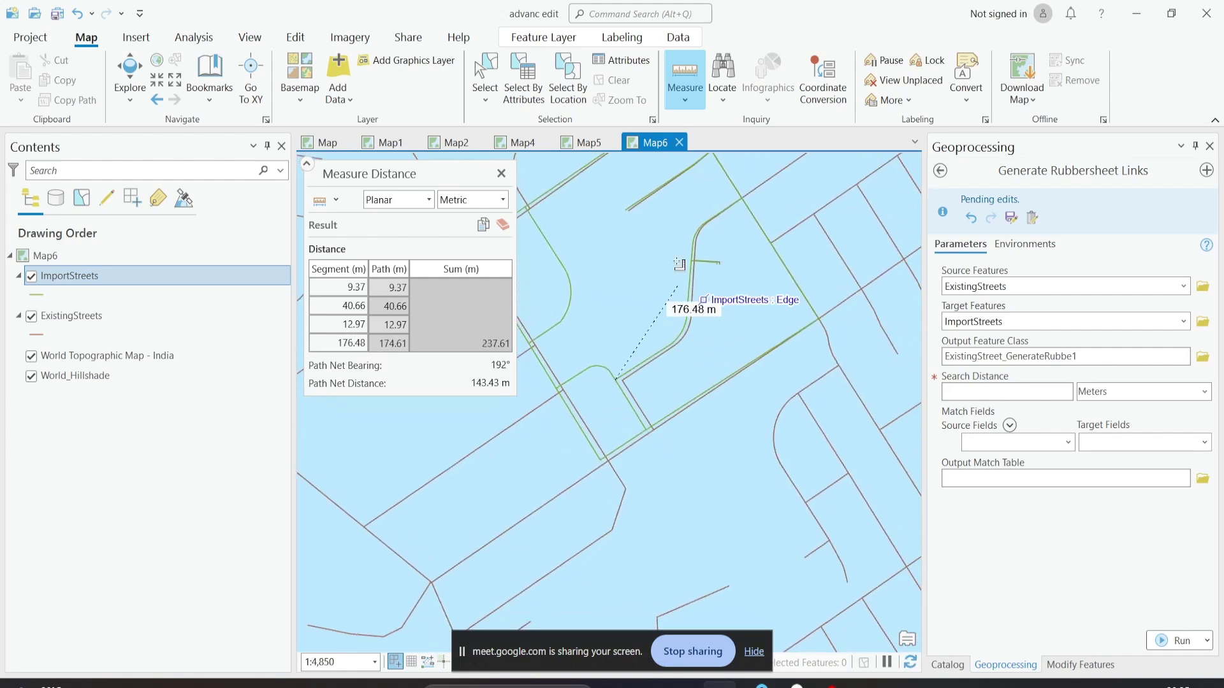
pyautogui.click(502, 174)
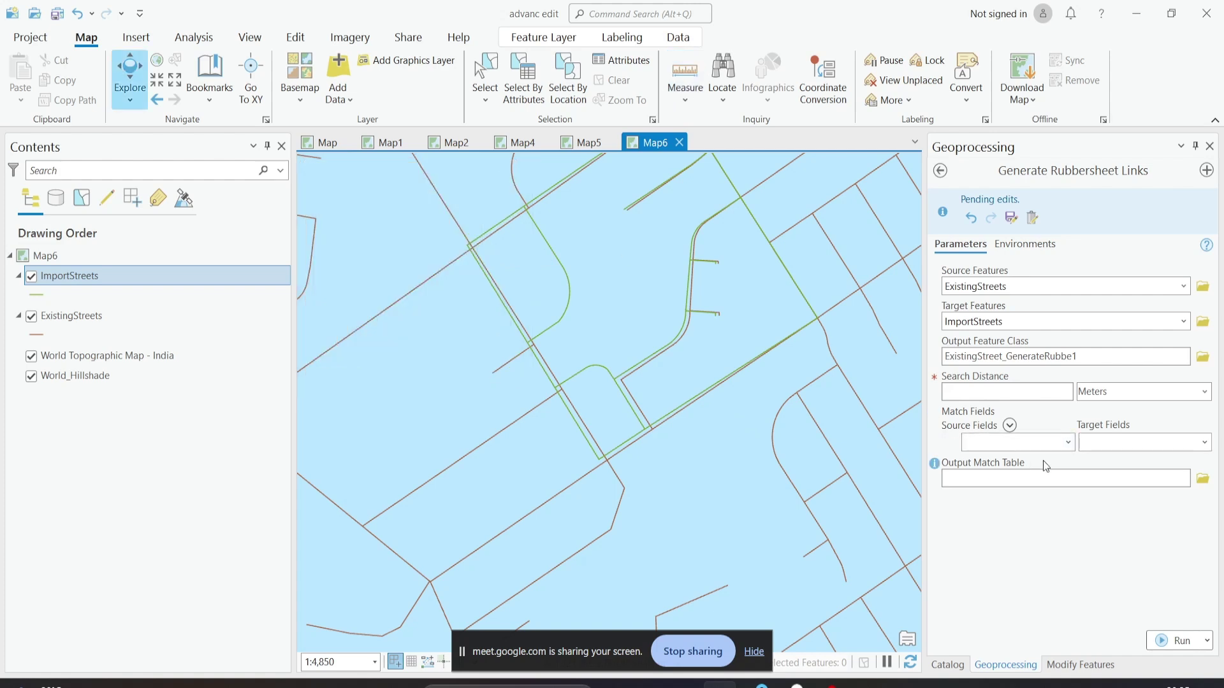
# Step: Generate the rubbersheet links from ExistingStreets to ImportStreets with a search distance of 13 meters
pyautogui.click(984, 386)
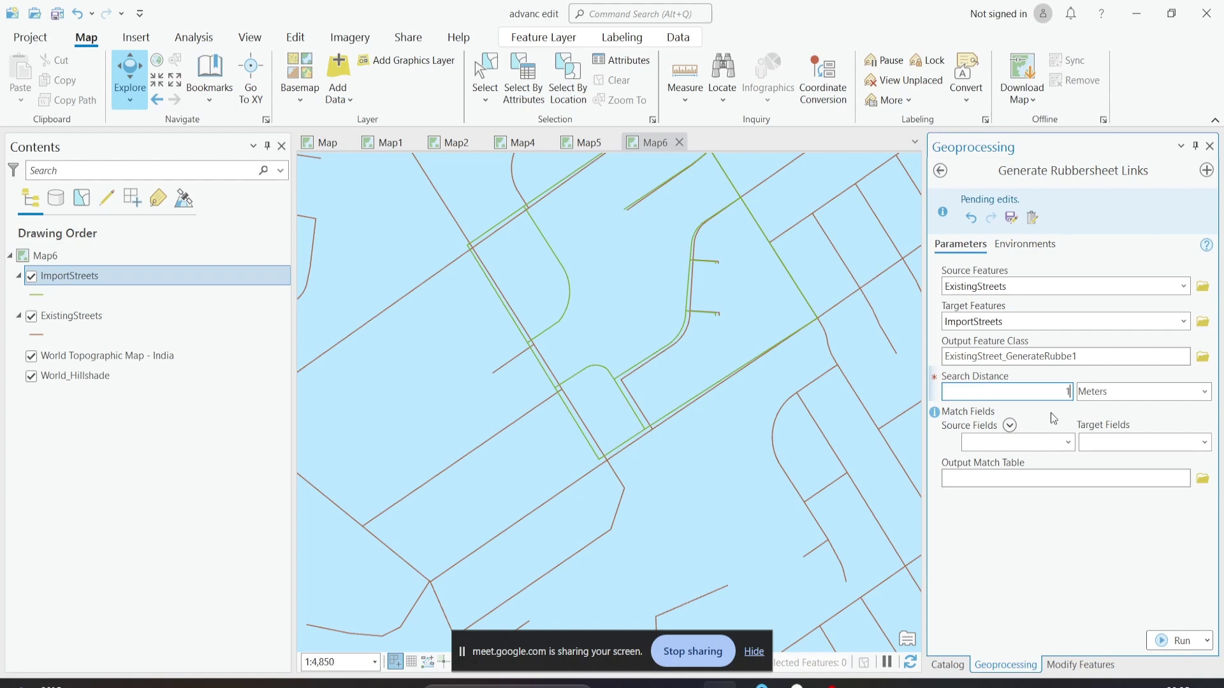
pyautogui.write('3')
pyautogui.click(983, 562)
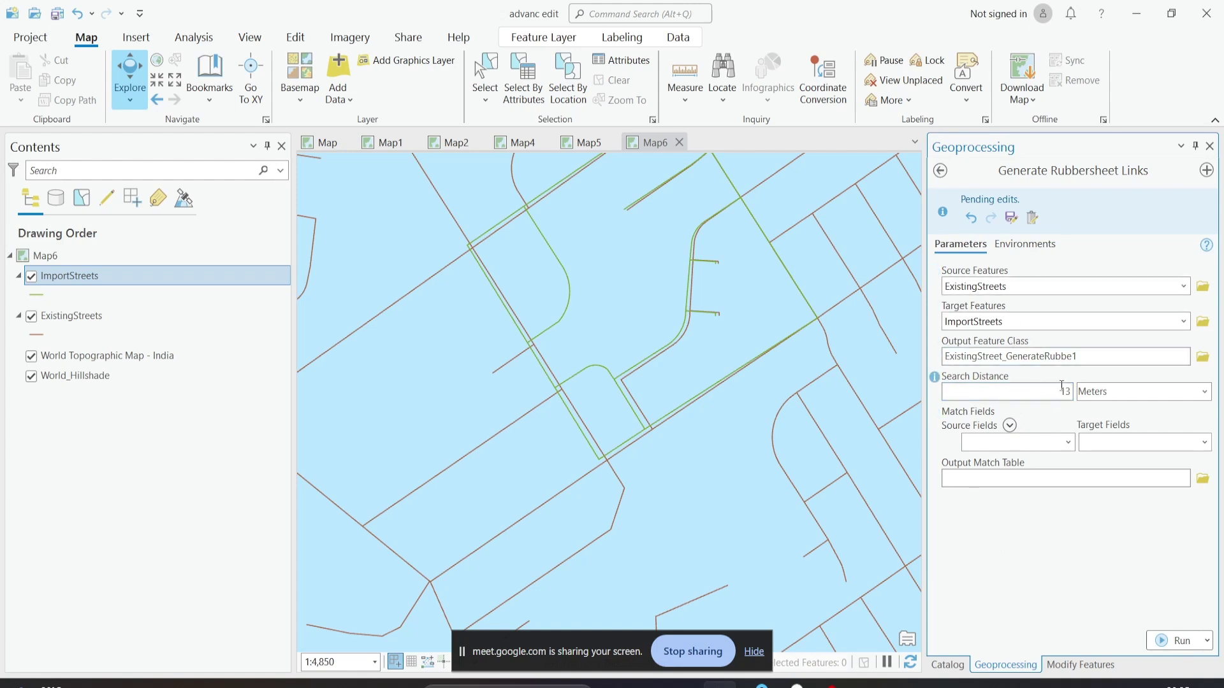
pyautogui.moveTo(764, 419); pyautogui.dragTo(737, 441)
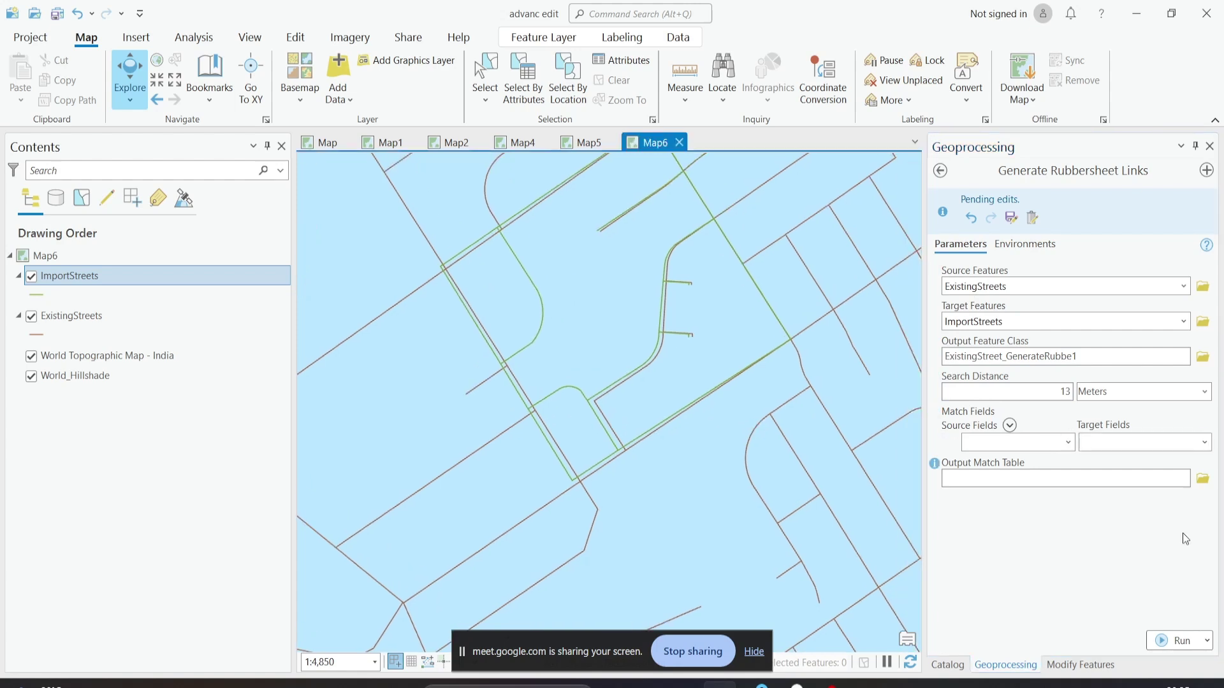
pyautogui.click(1164, 645)
pyautogui.moveTo(1165, 647)
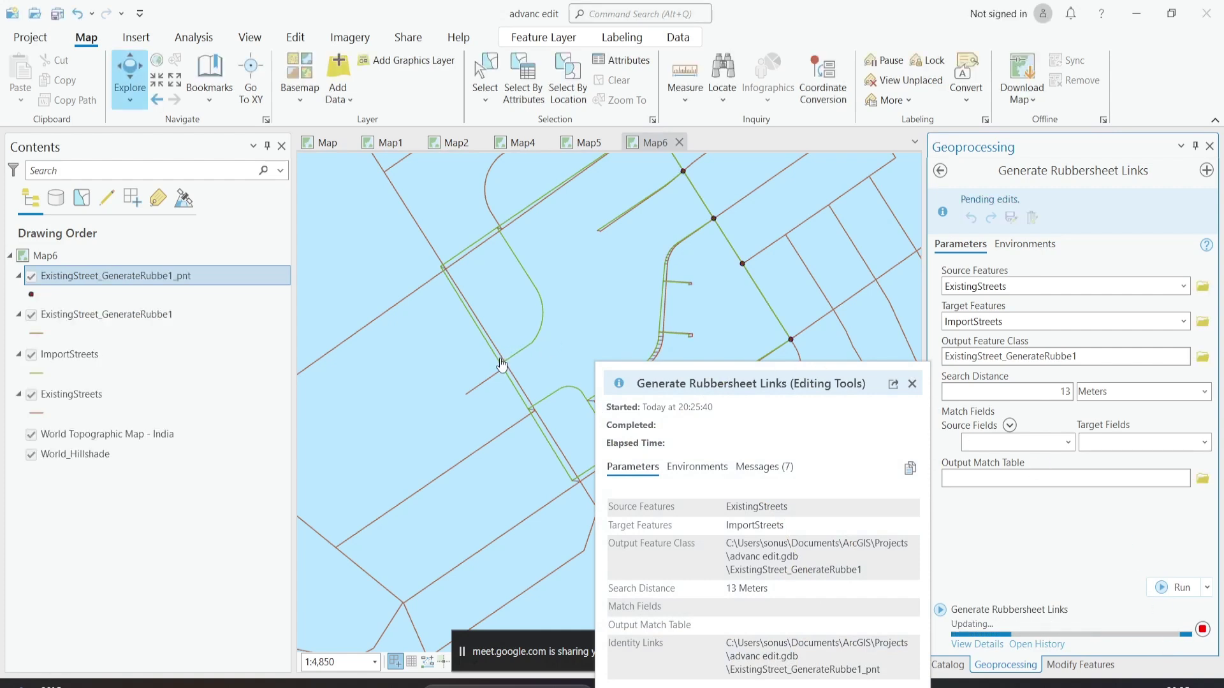
# Step: Examine the generated link lines connecting the offset corners and intersections of ExistingStreets and ImportStreets
pyautogui.scroll(3, 527, 376)
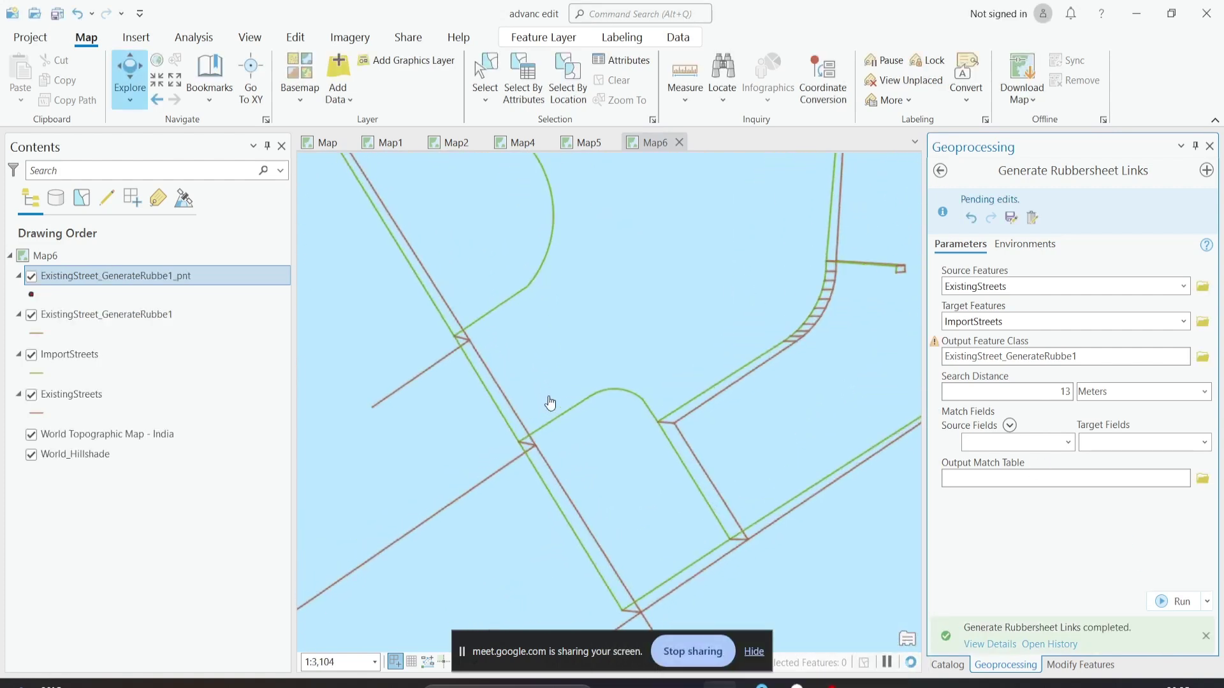
pyautogui.scroll(-1, 553, 454)
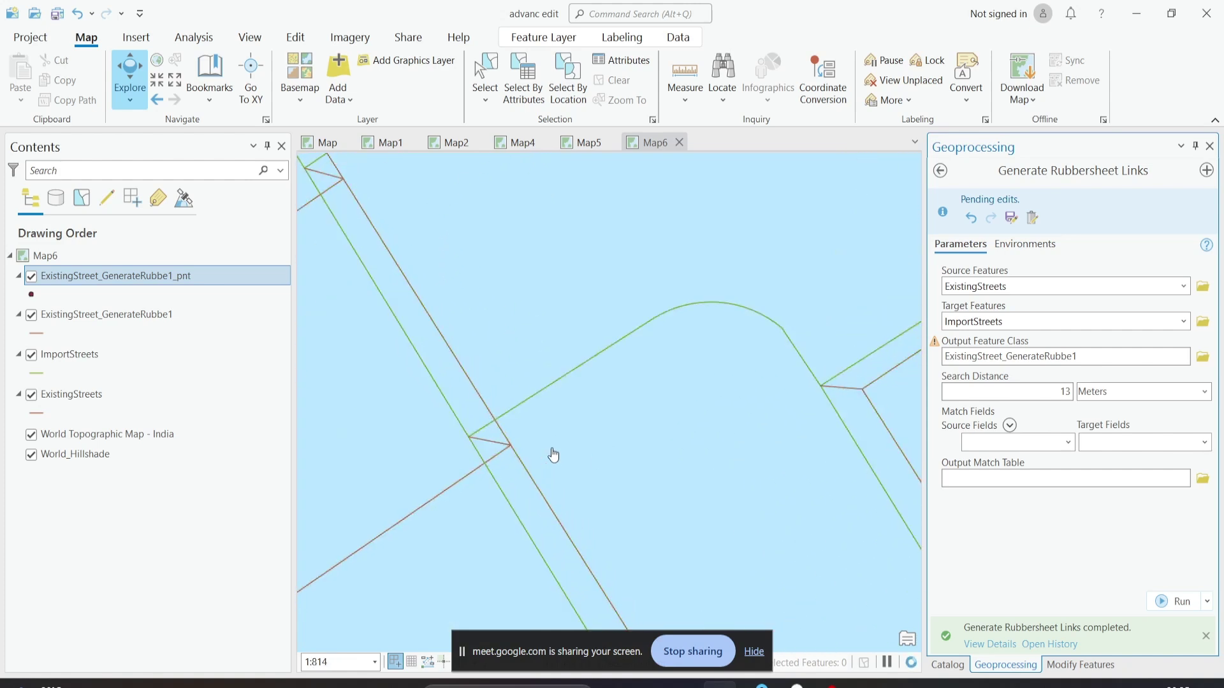
pyautogui.scroll(-1, 553, 454)
pyautogui.scroll(-2, 553, 454)
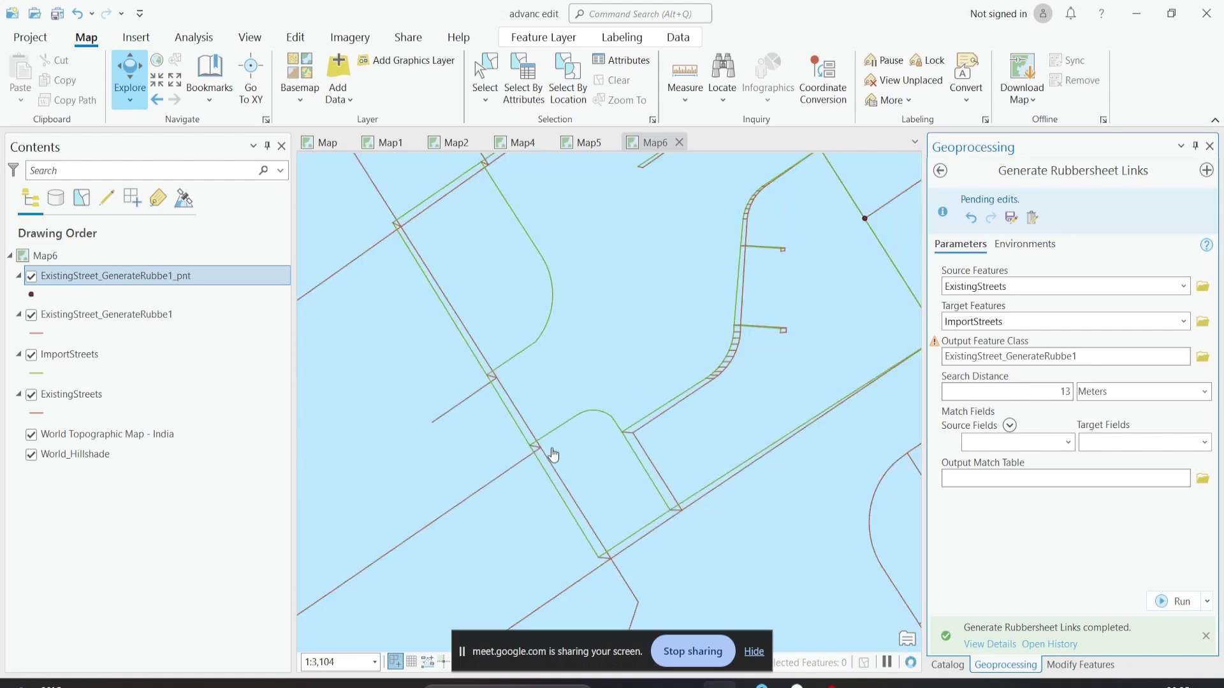
pyautogui.scroll(1, 690, 460)
pyautogui.moveTo(688, 459); pyautogui.dragTo(659, 346)
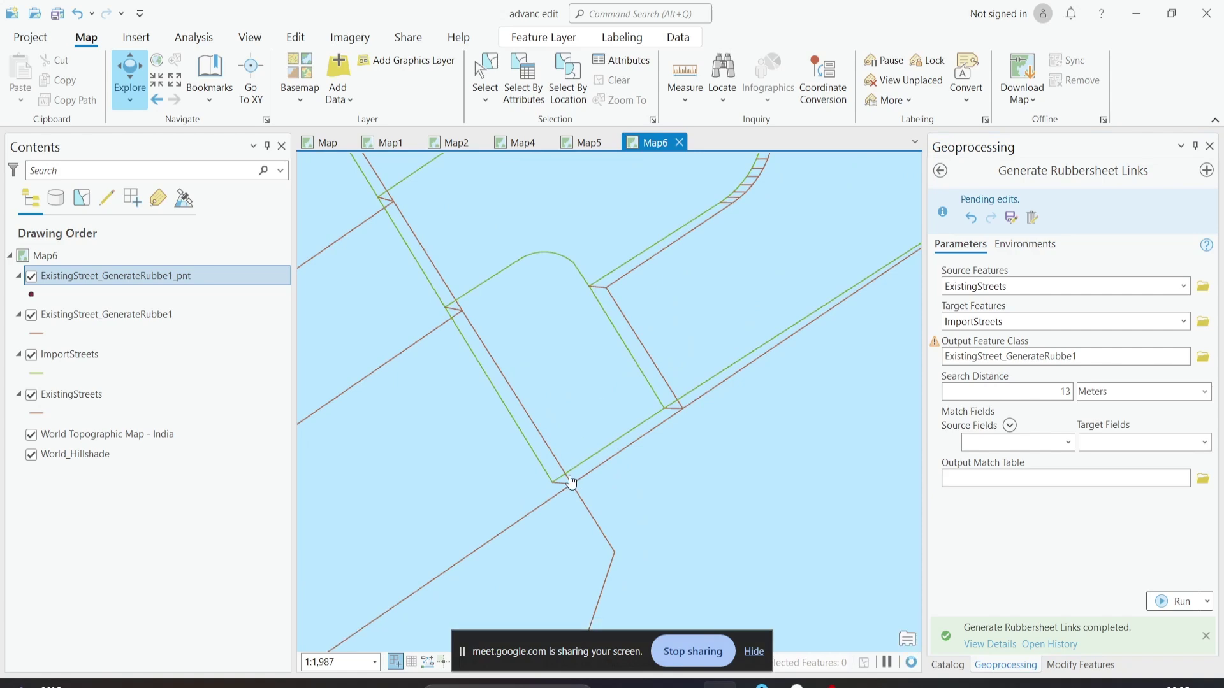
pyautogui.scroll(1, 594, 508)
pyautogui.scroll(-3, 593, 508)
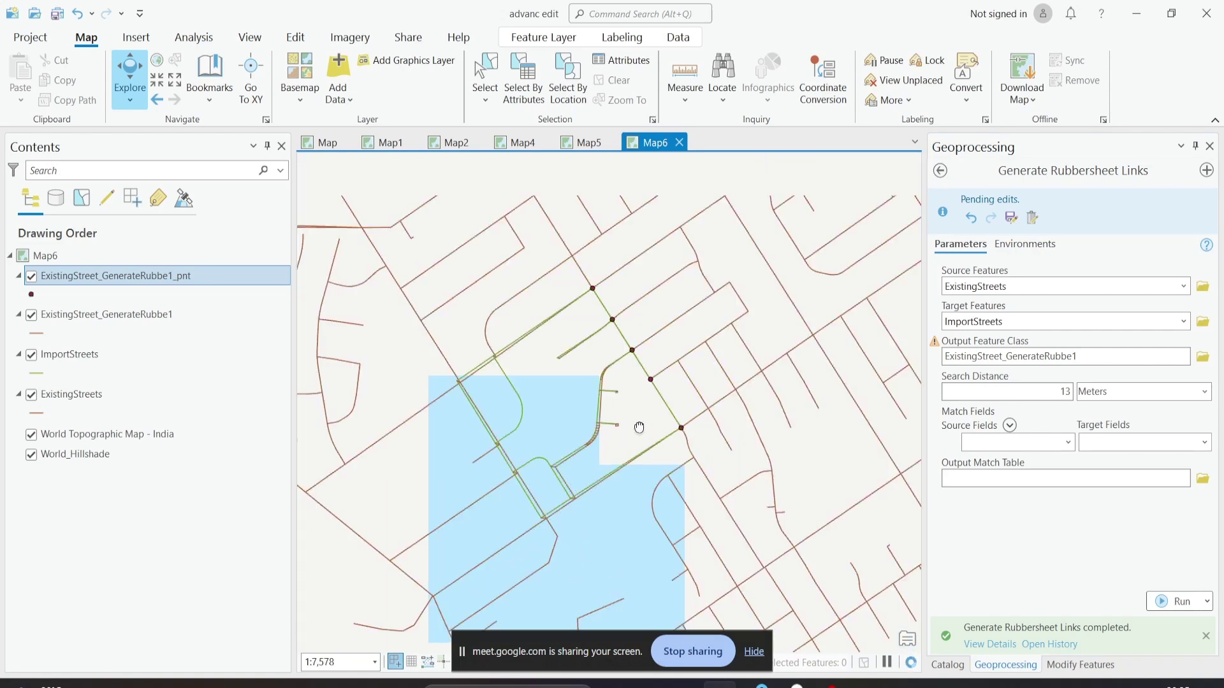
# Step: Examine the ExistingStreet_GenerateRubbe1_pnt identity points along the boundary street shared by both street layers
pyautogui.scroll(2, 590, 351)
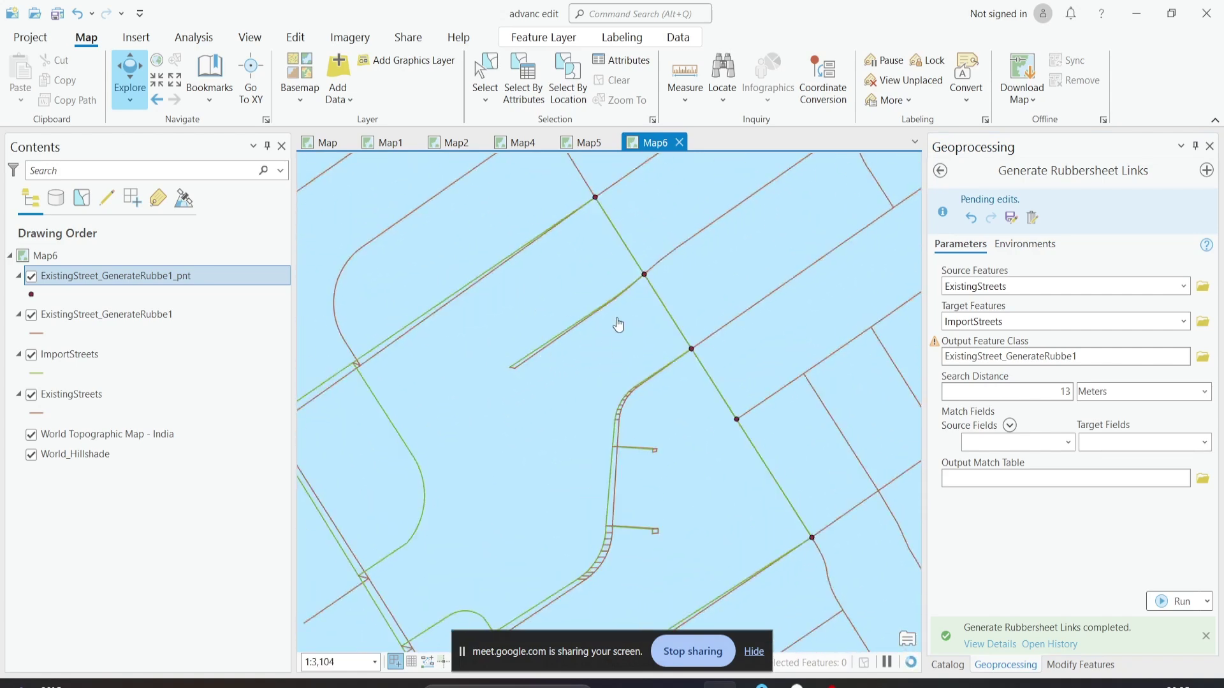
pyautogui.scroll(-1, 669, 268)
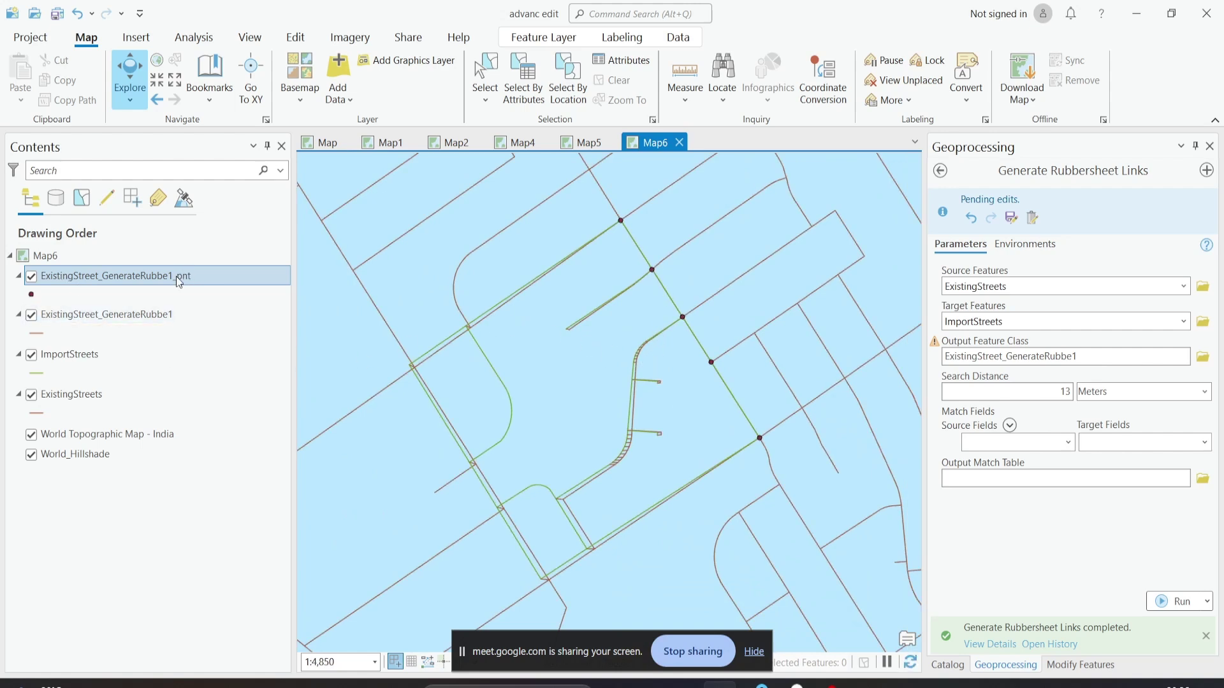
pyautogui.scroll(2, 630, 223)
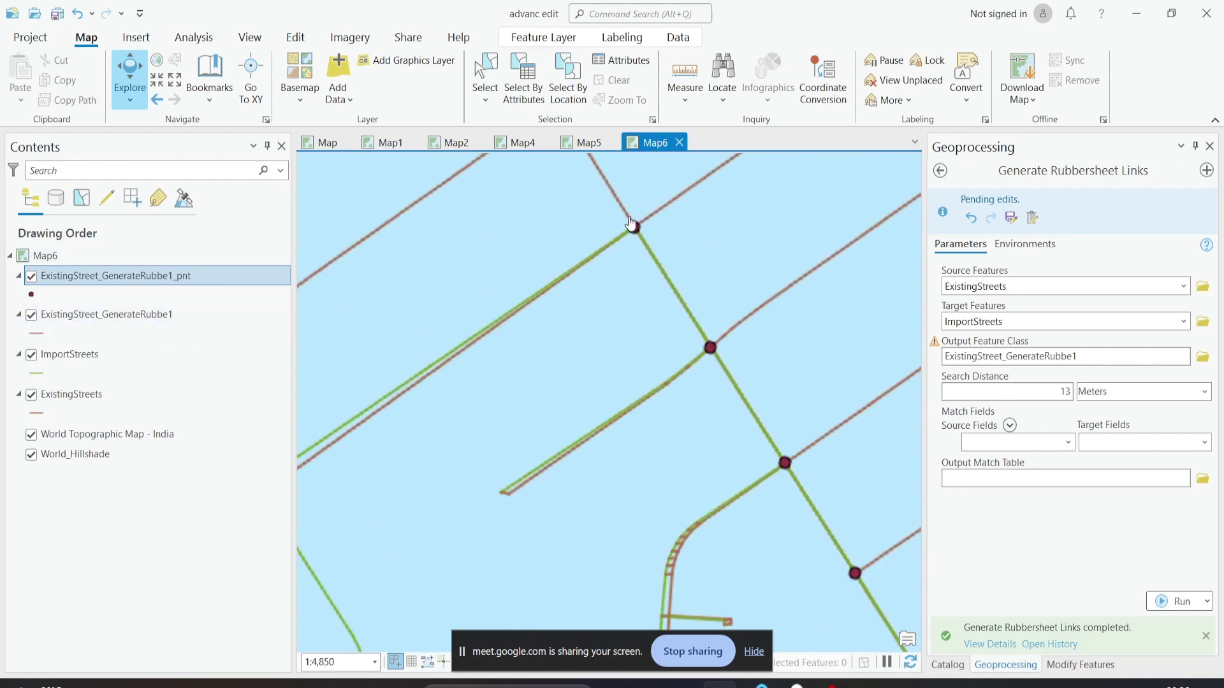
pyautogui.scroll(4, 631, 223)
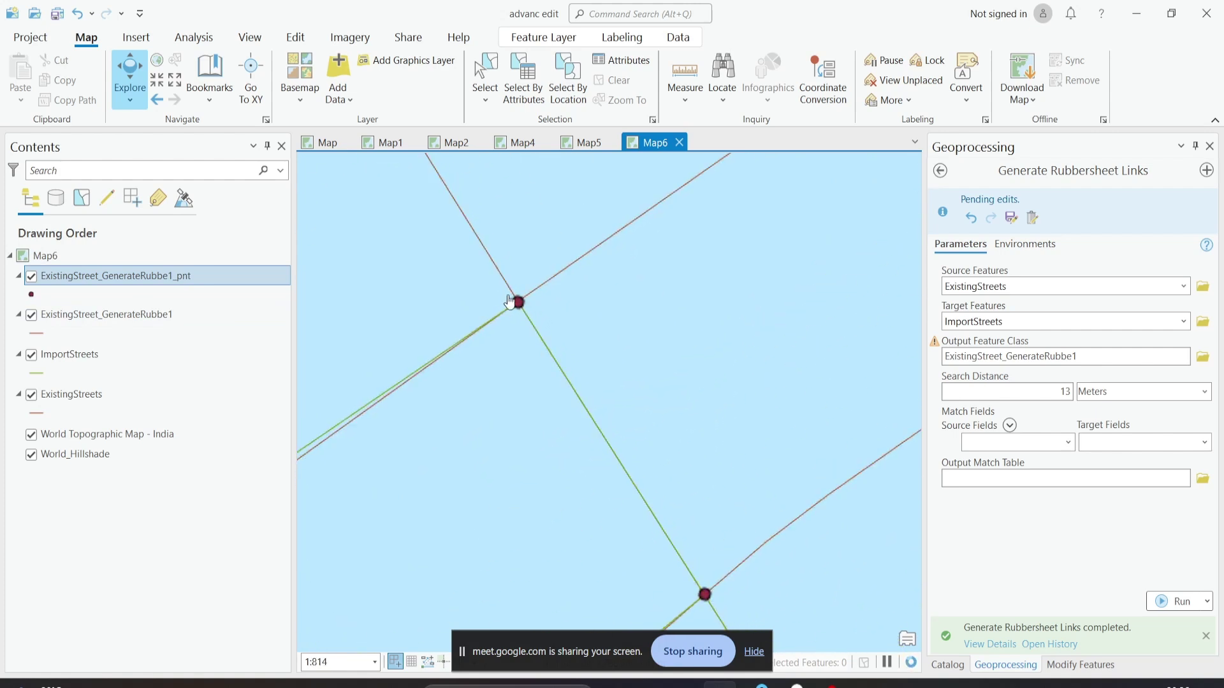
pyautogui.scroll(-2, 510, 301)
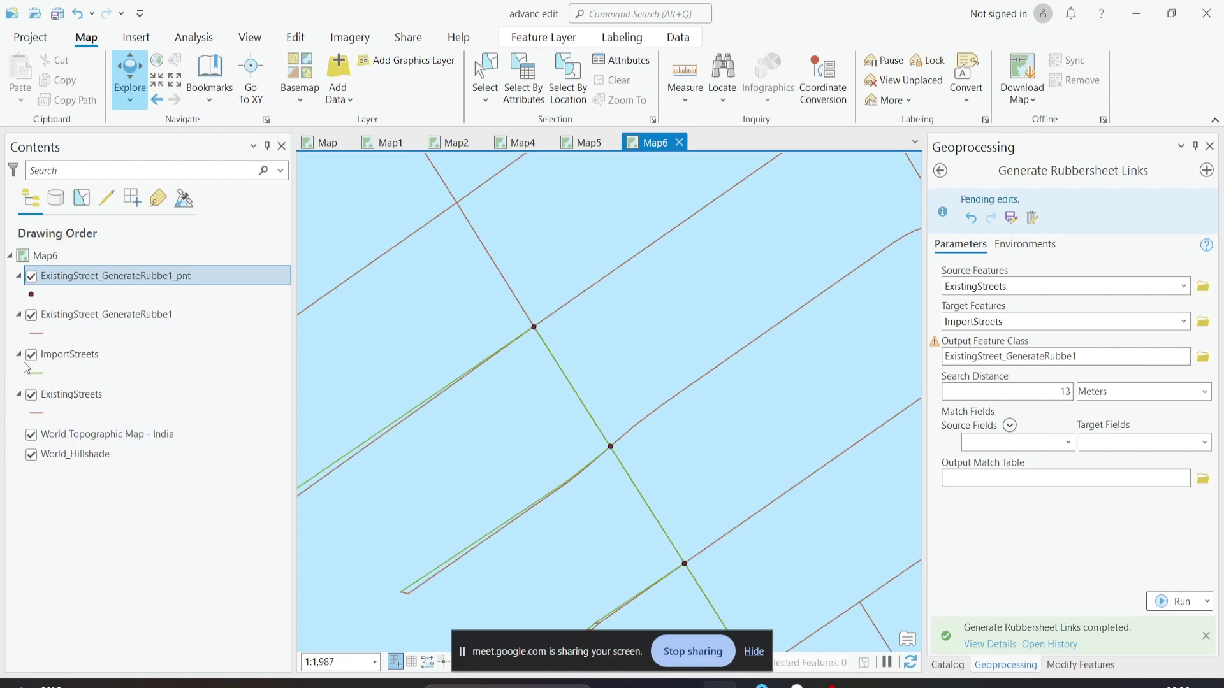
pyautogui.scroll(3, 546, 327)
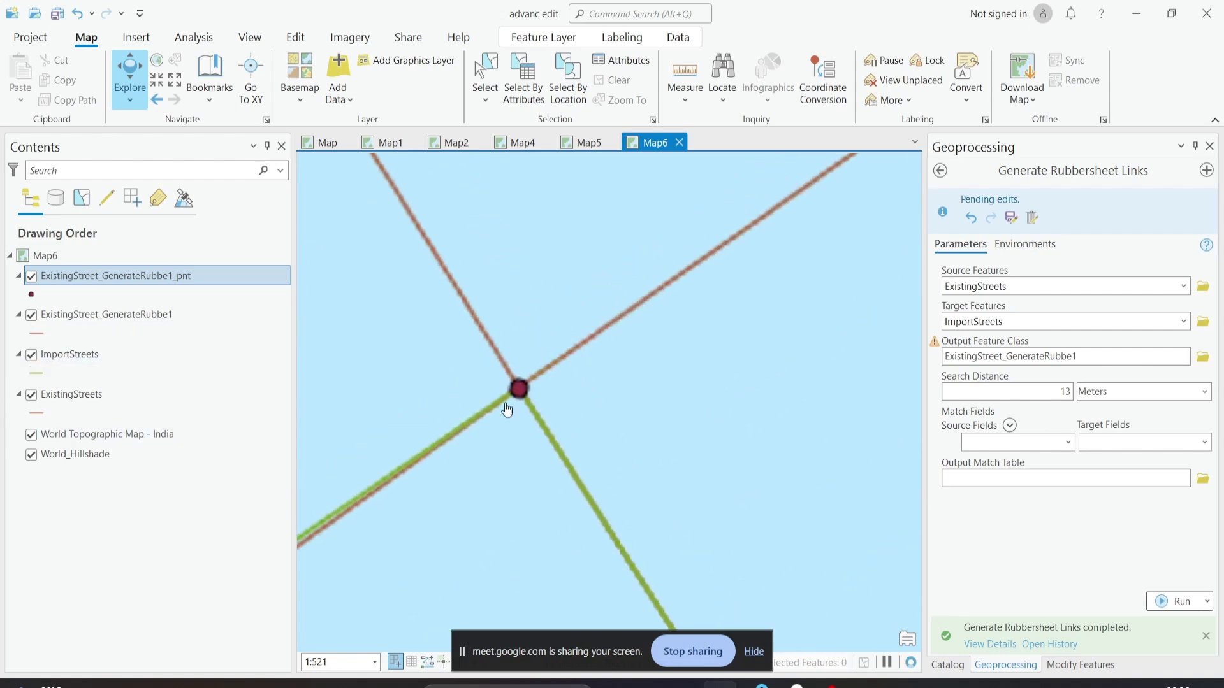
pyautogui.scroll(-2, 526, 391)
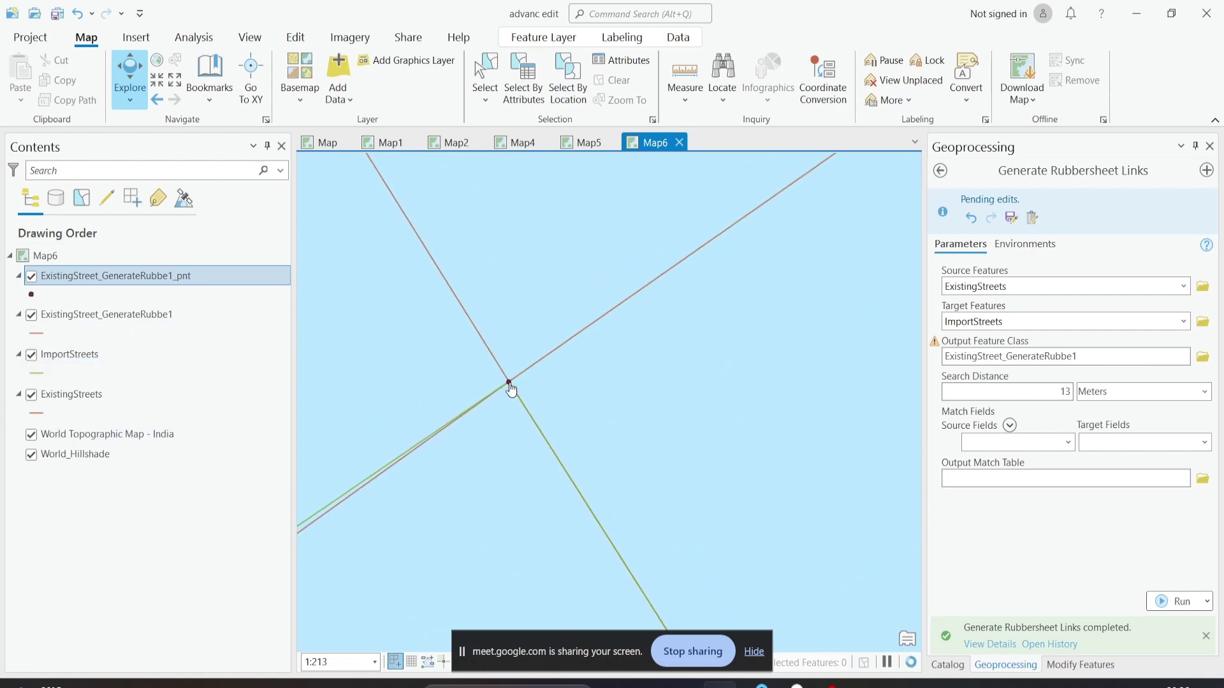
# Step: Inspect the identity points at the shared intersections and the link lines along the offset streets around the looped side street
pyautogui.scroll(2, 598, 355)
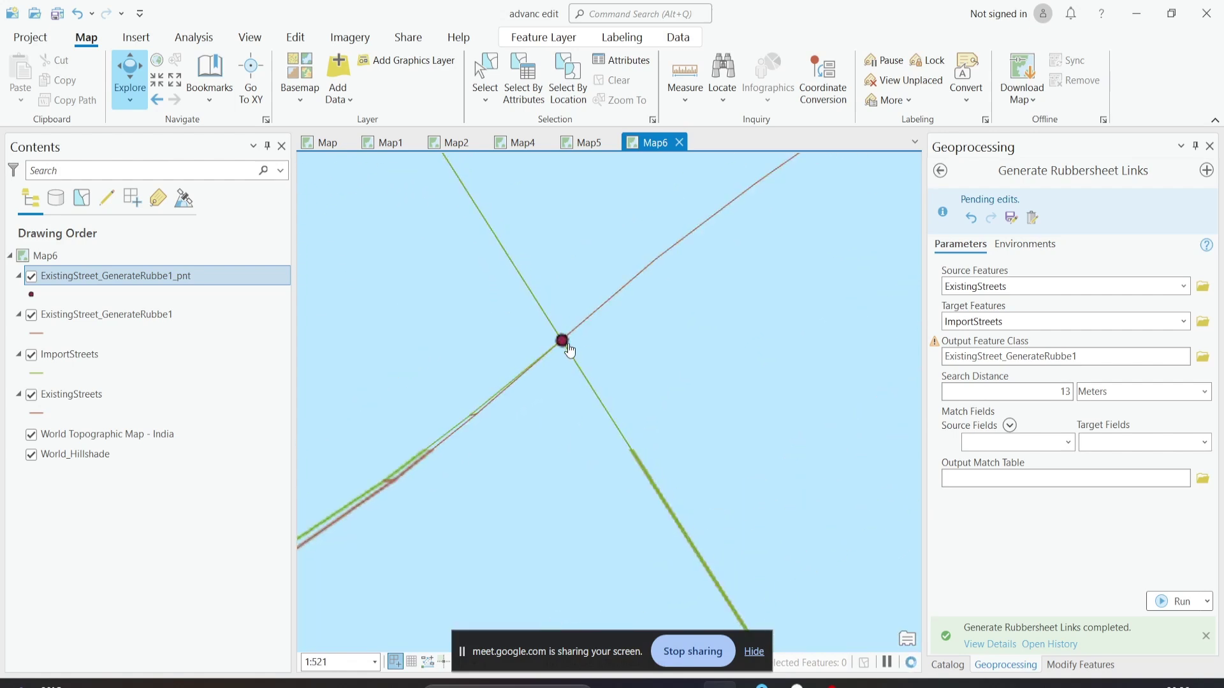
pyautogui.scroll(-2, 665, 453)
pyautogui.scroll(-2, 651, 385)
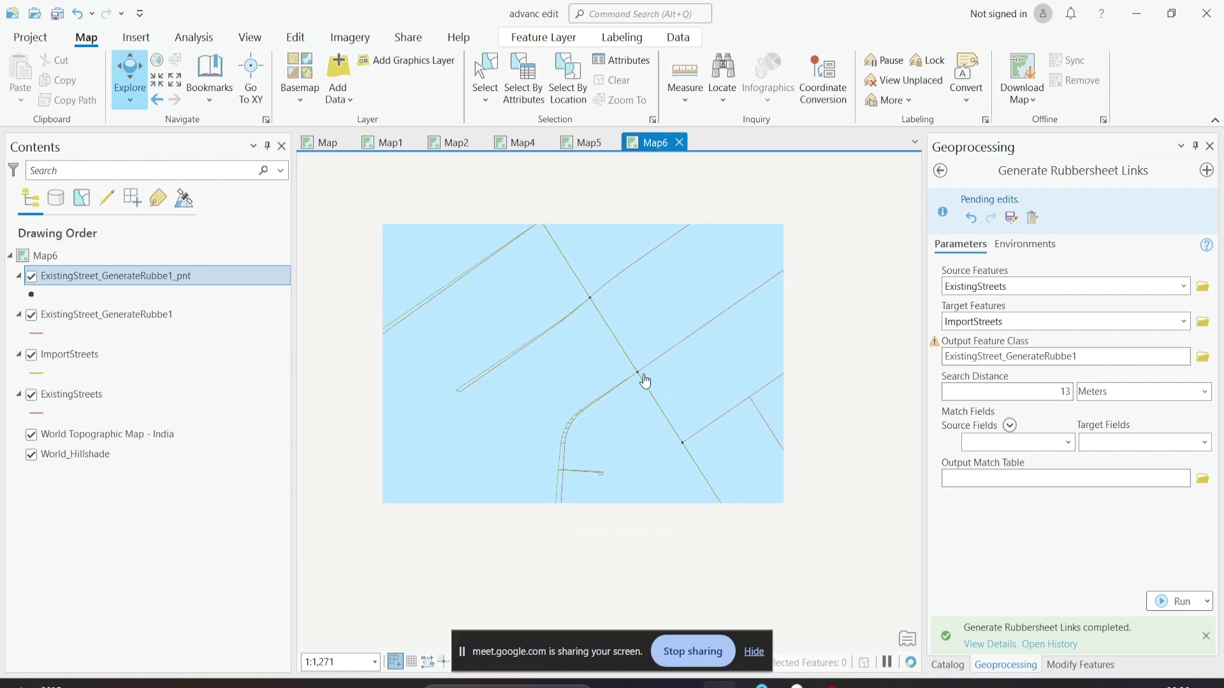
pyautogui.scroll(2, 701, 440)
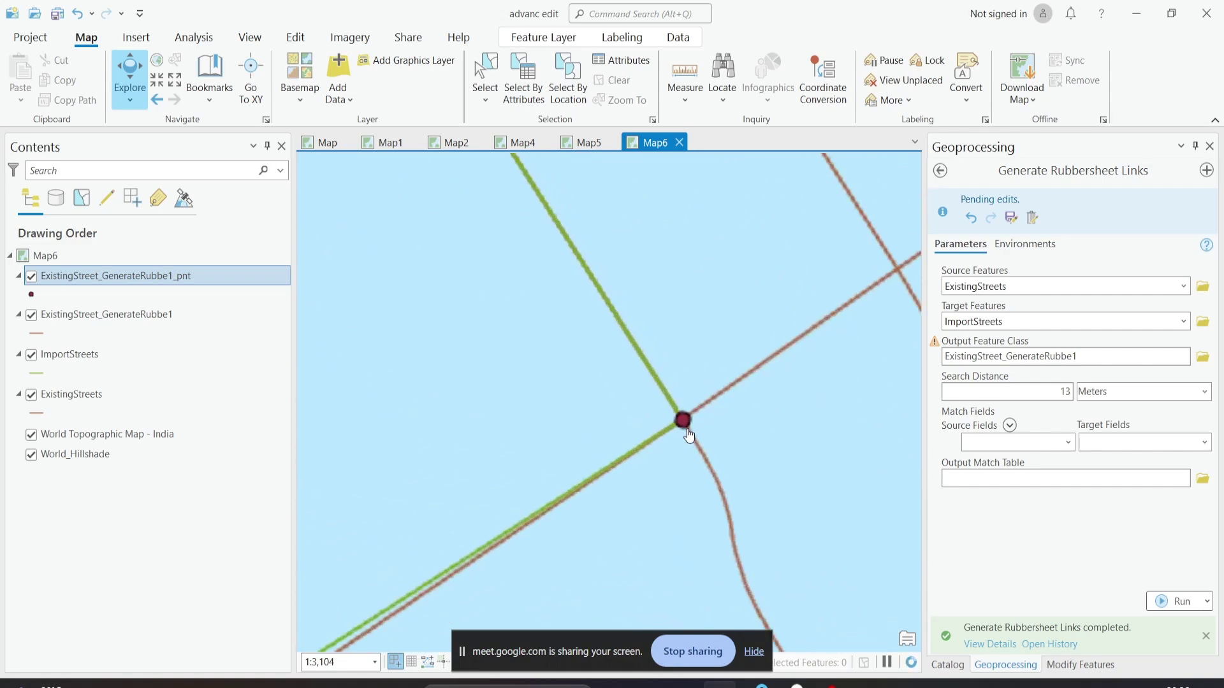
pyautogui.scroll(-3, 625, 494)
pyautogui.scroll(2, 672, 442)
pyautogui.scroll(2, 558, 498)
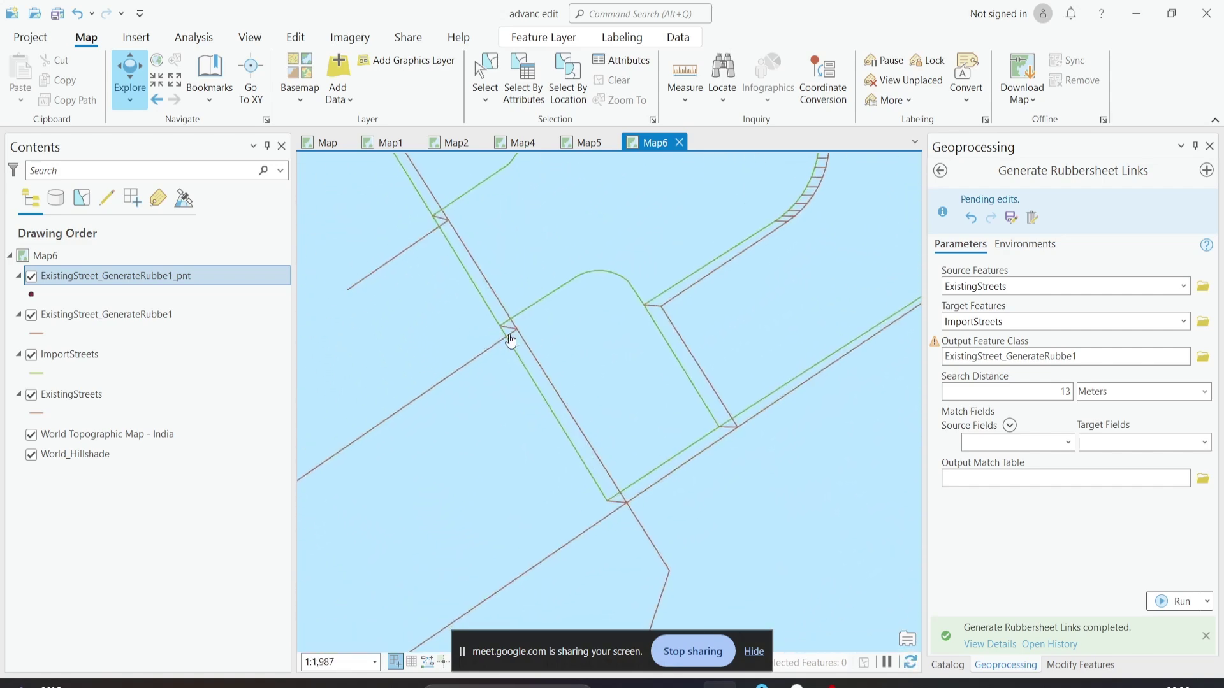
pyautogui.scroll(-1, 511, 341)
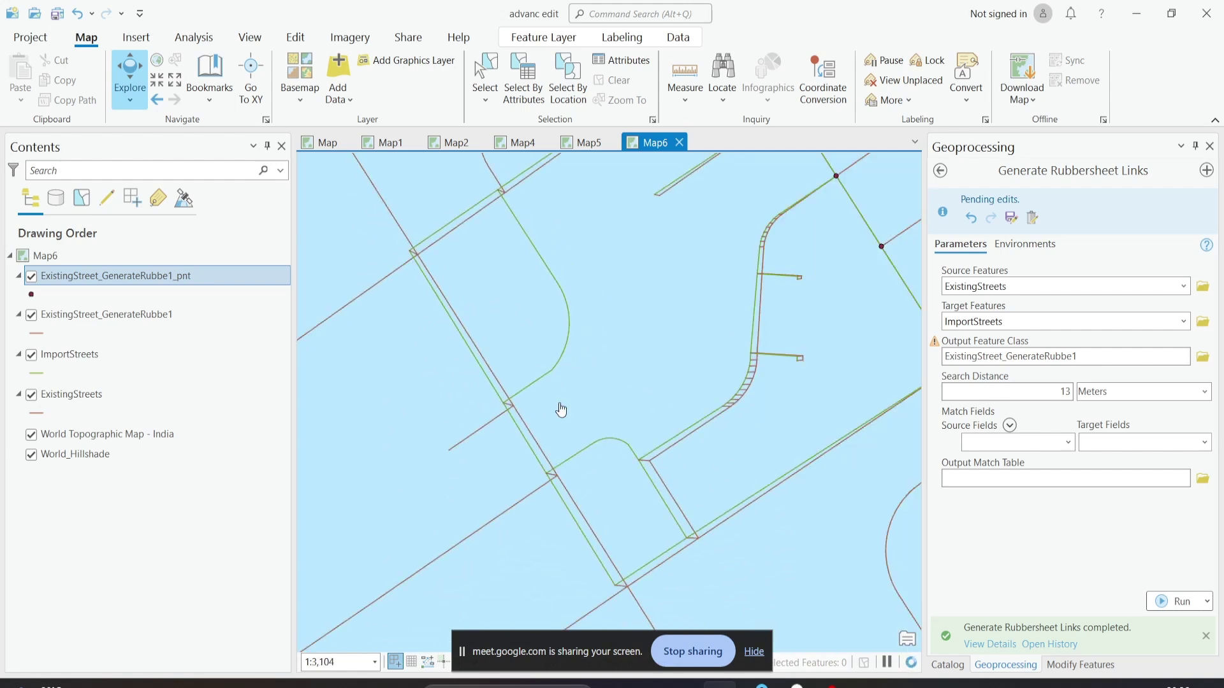
pyautogui.scroll(-1, 515, 379)
pyautogui.moveTo(569, 361); pyautogui.dragTo(601, 423)
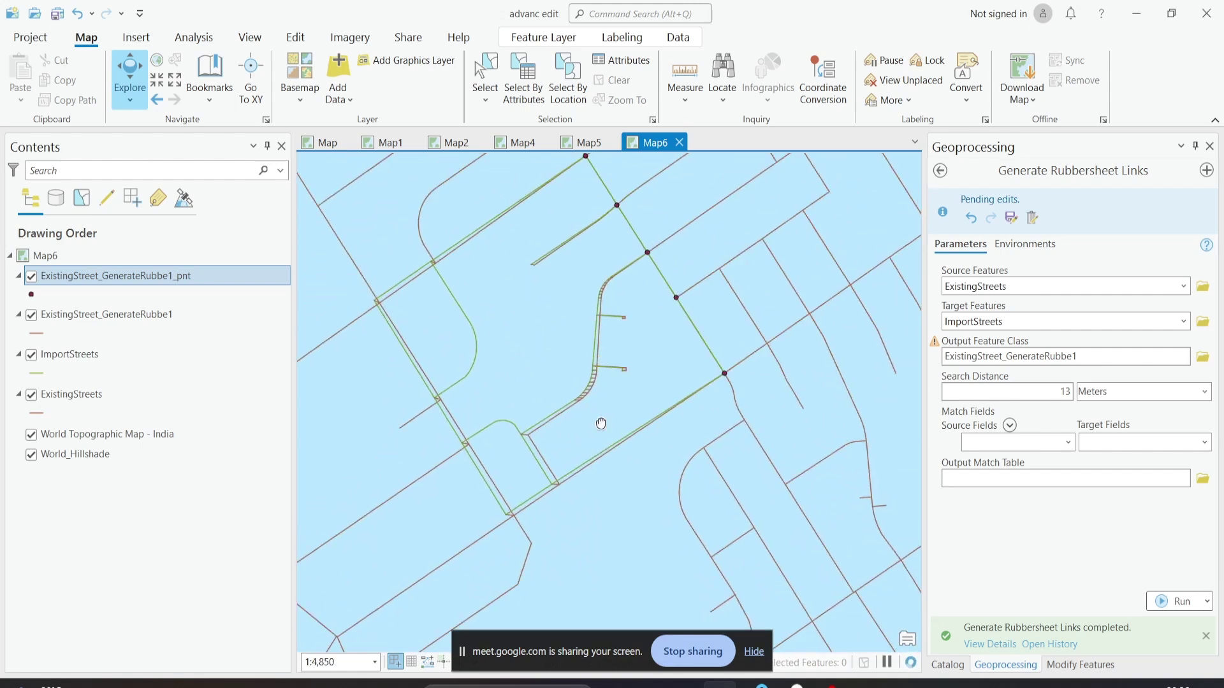
# Step: Try to rubbersheet ImportStreets with ExistingStreet_GenerateRubbe1 as link features, ExistingStreet_GenerateRubbe1_pnt as identity links and the Linear method
pyautogui.click(940, 170)
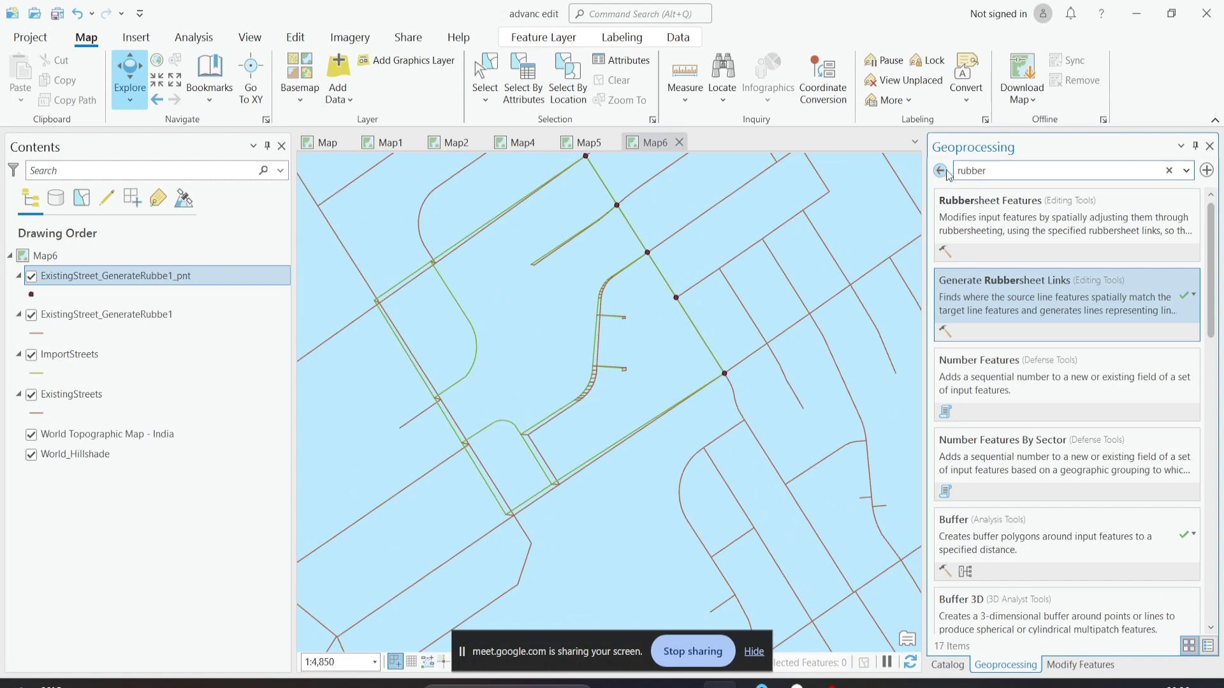
pyautogui.click(1002, 219)
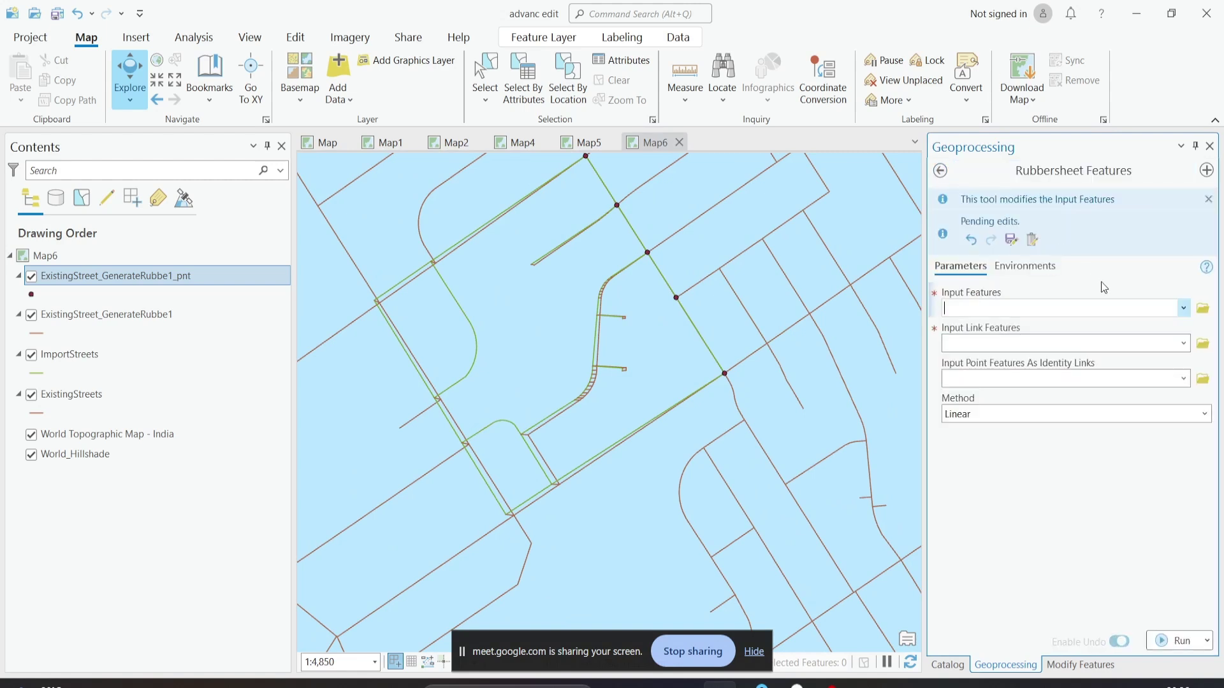
pyautogui.click(1184, 310)
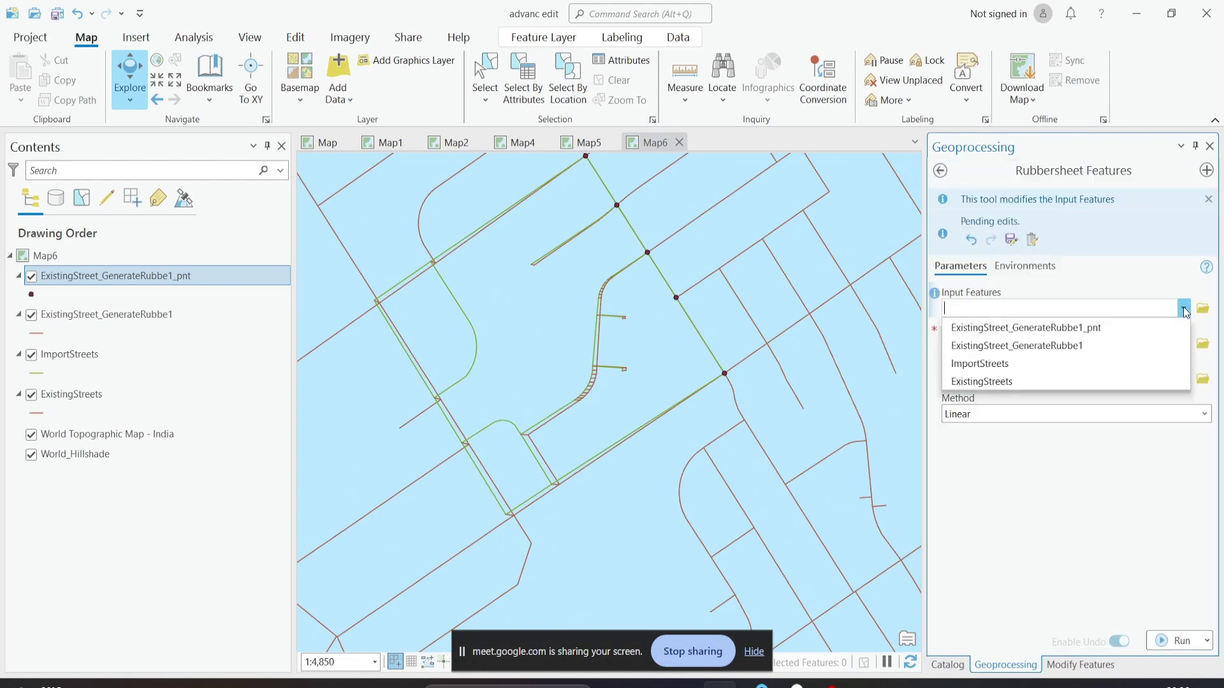
pyautogui.click(1123, 450)
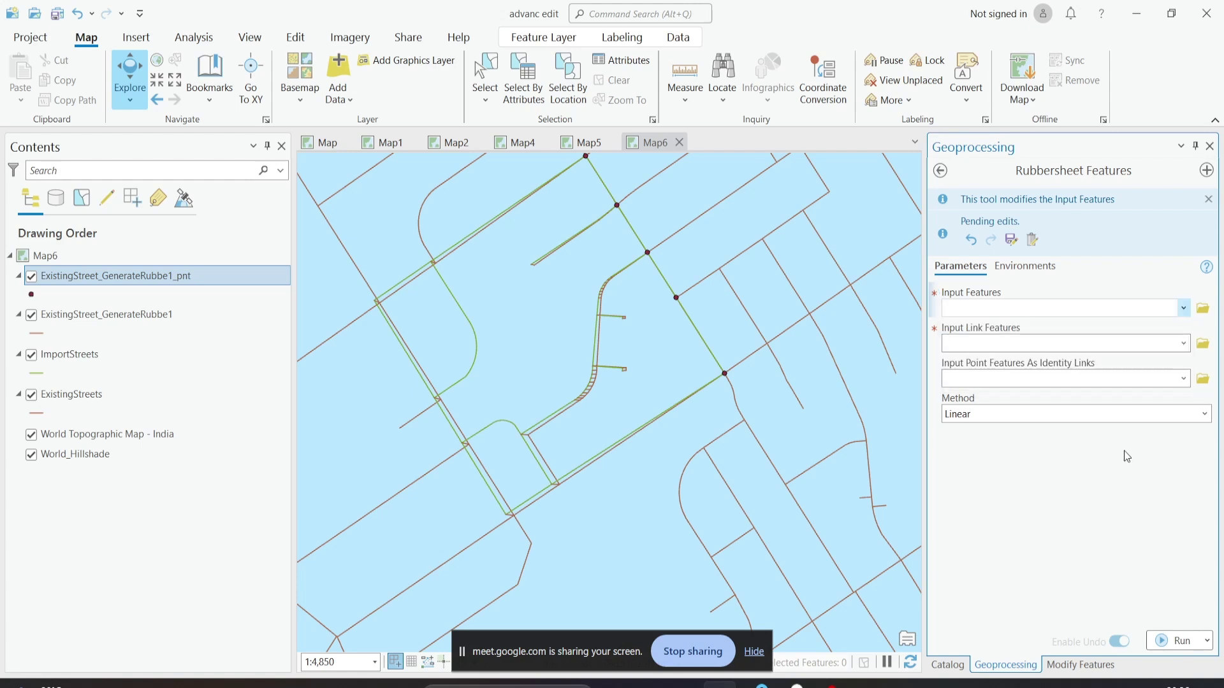
pyautogui.click(1182, 310)
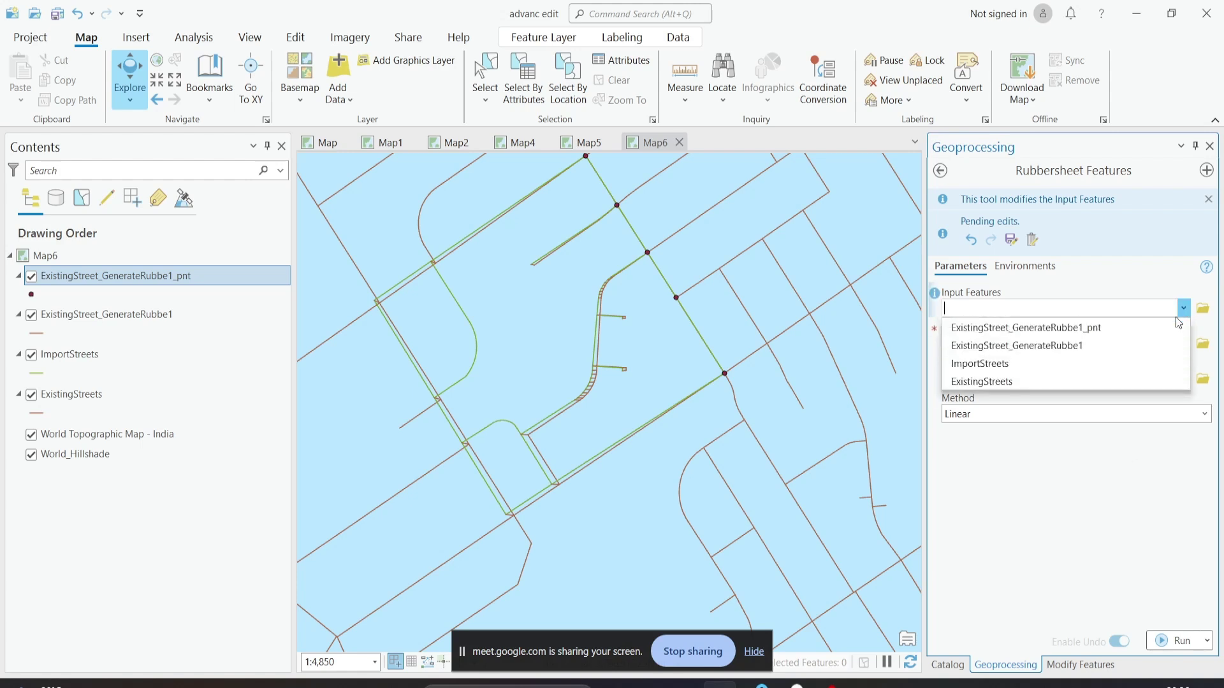
pyautogui.click(1139, 364)
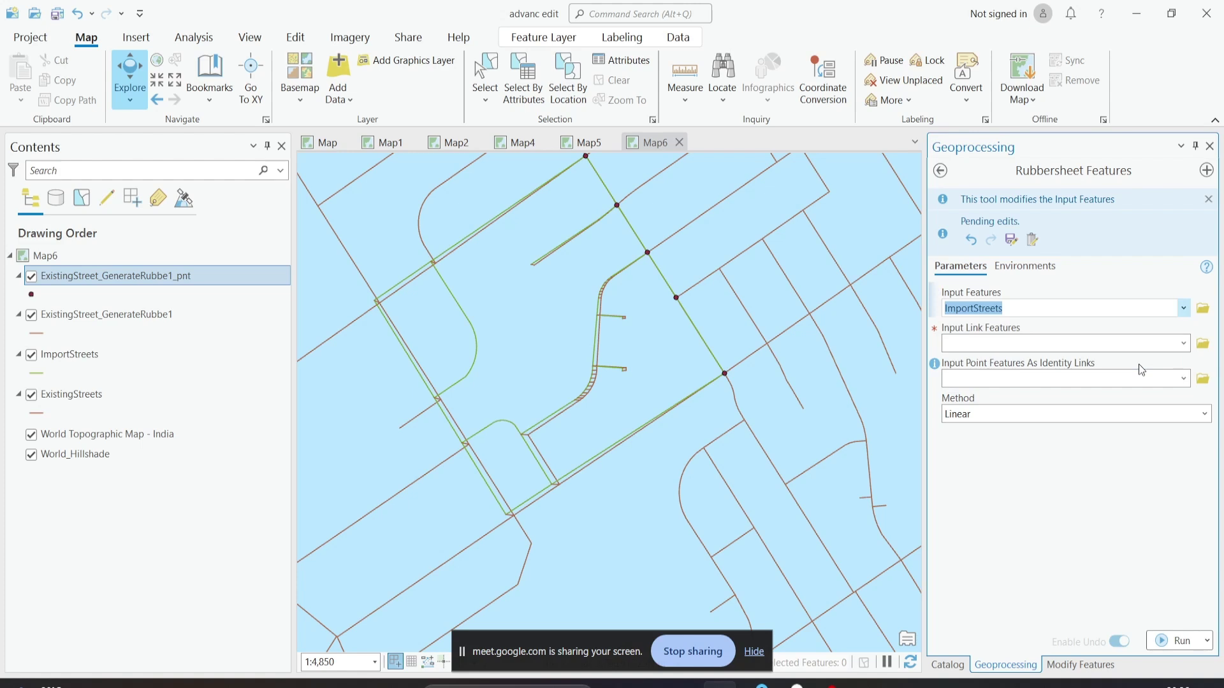
pyautogui.click(1184, 345)
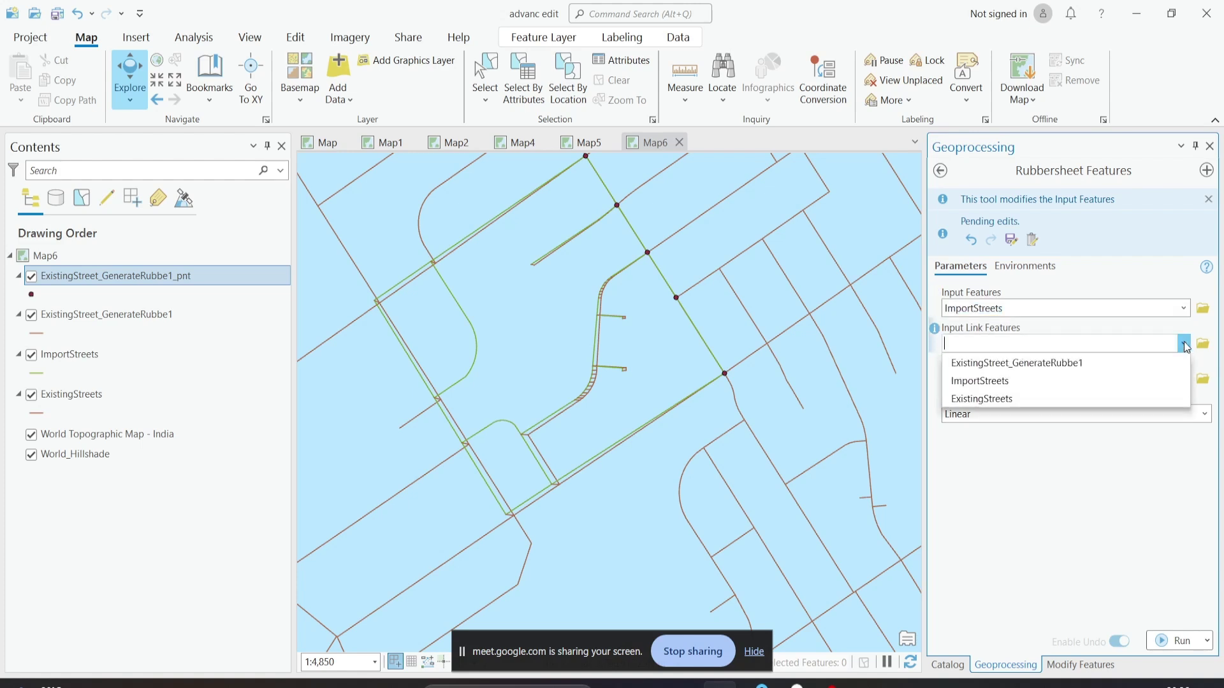
pyautogui.click(1030, 363)
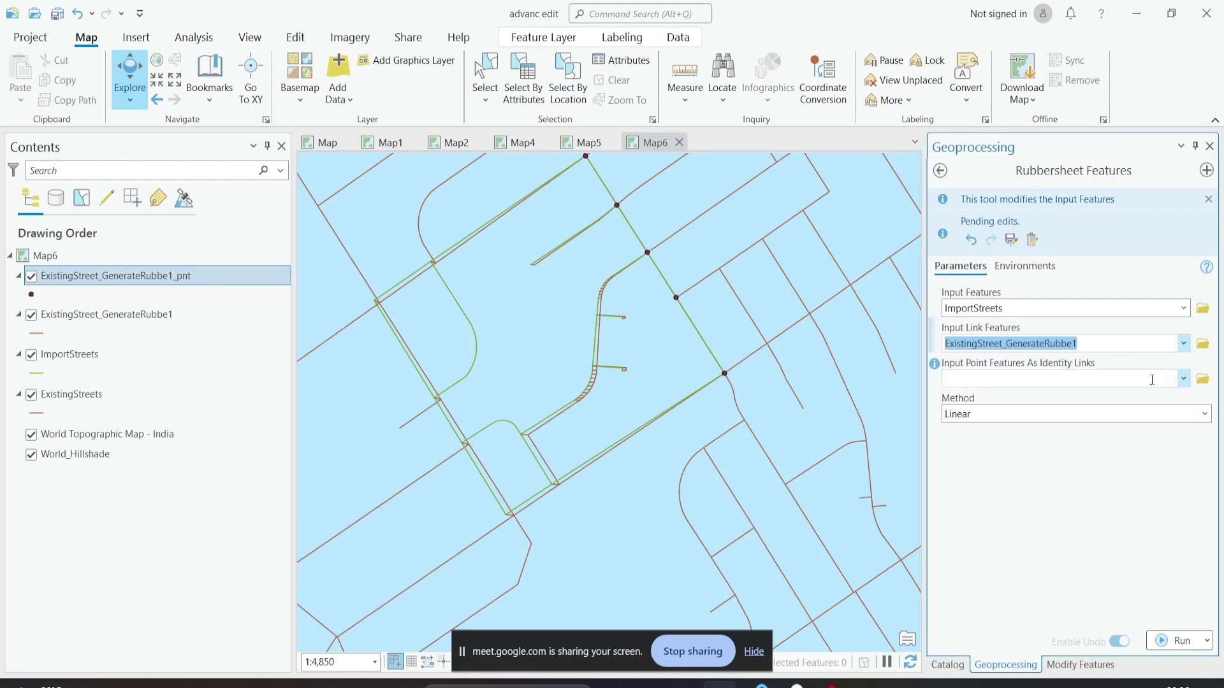
pyautogui.click(1182, 383)
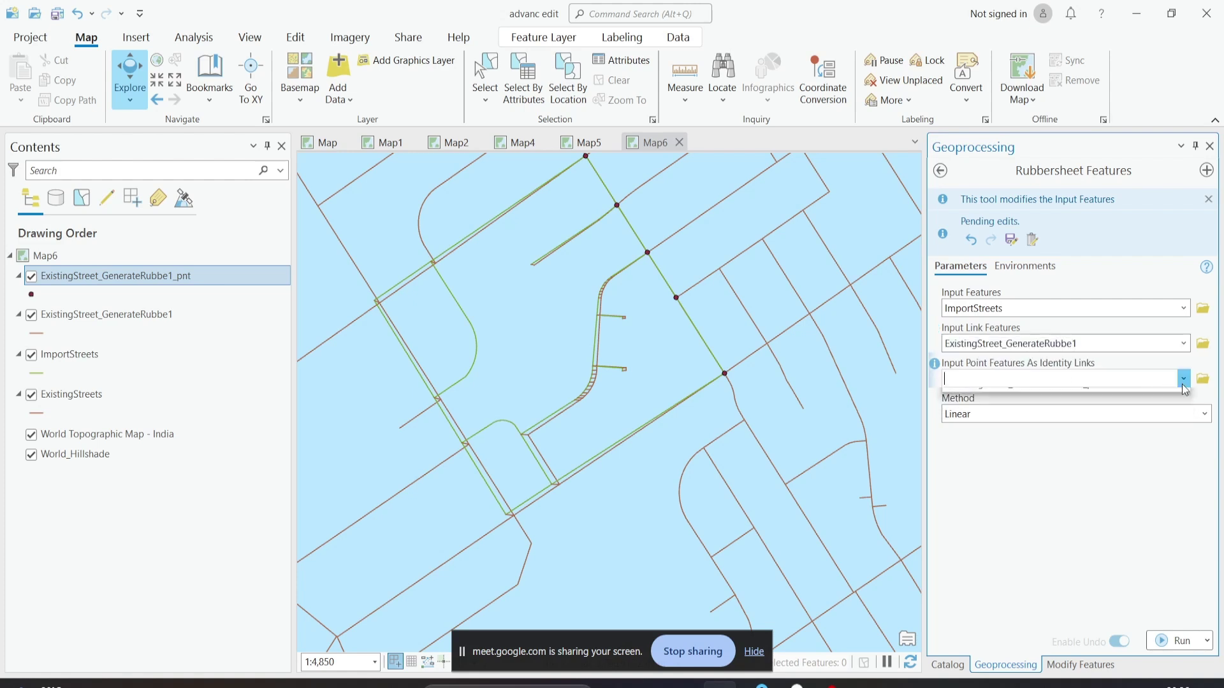
pyautogui.click(1166, 397)
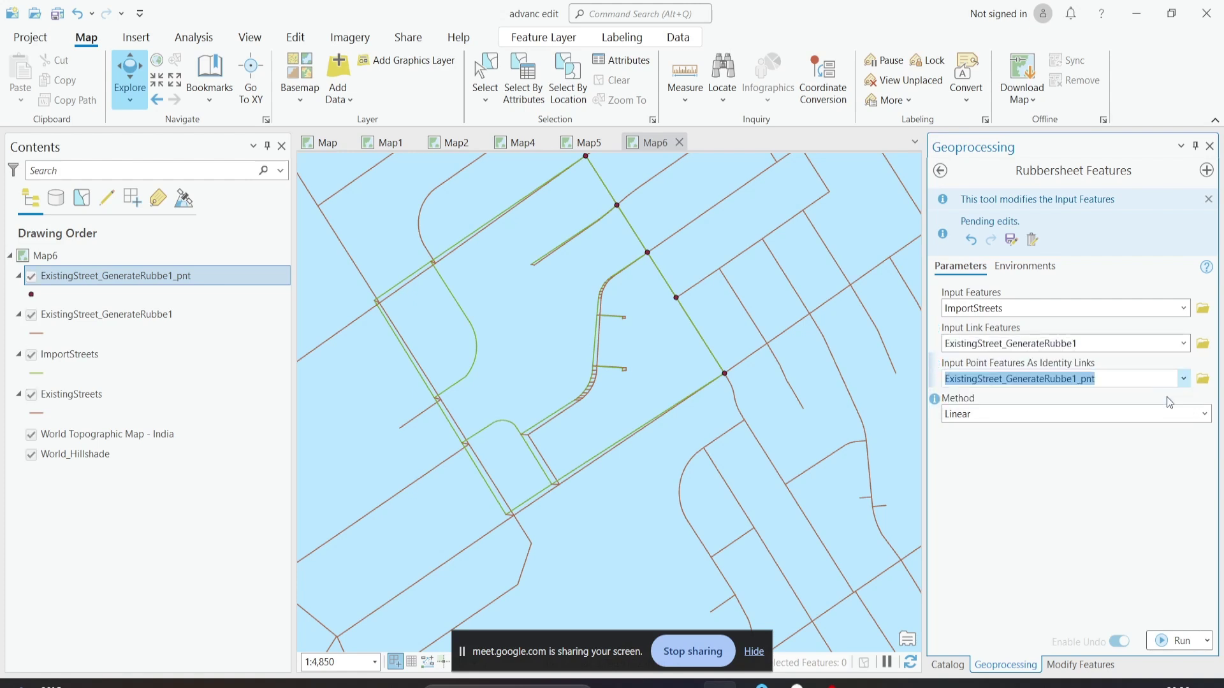
pyautogui.click(1172, 641)
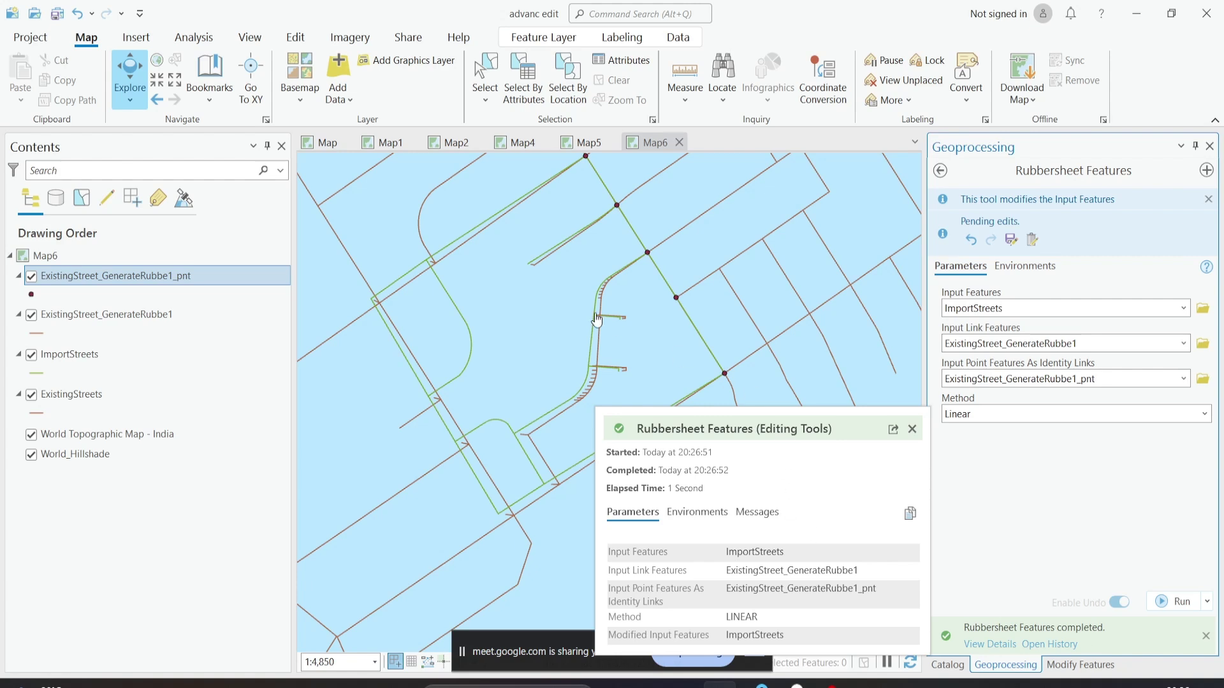
# Step: Remove the ExistingStreet_GenerateRubbe1_pnt and ExistingStreet_GenerateRubbe1 layers from Map6
pyautogui.moveTo(468, 370); pyautogui.dragTo(510, 433)
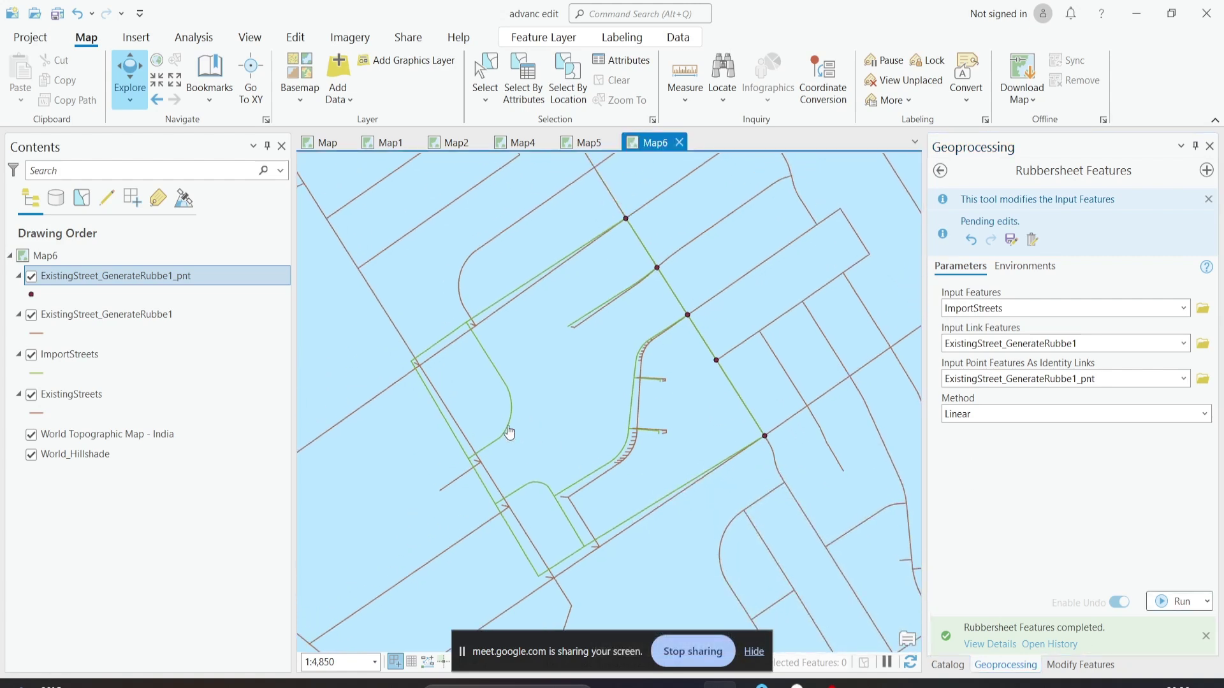
pyautogui.scroll(2, 467, 427)
pyautogui.scroll(-3, 409, 338)
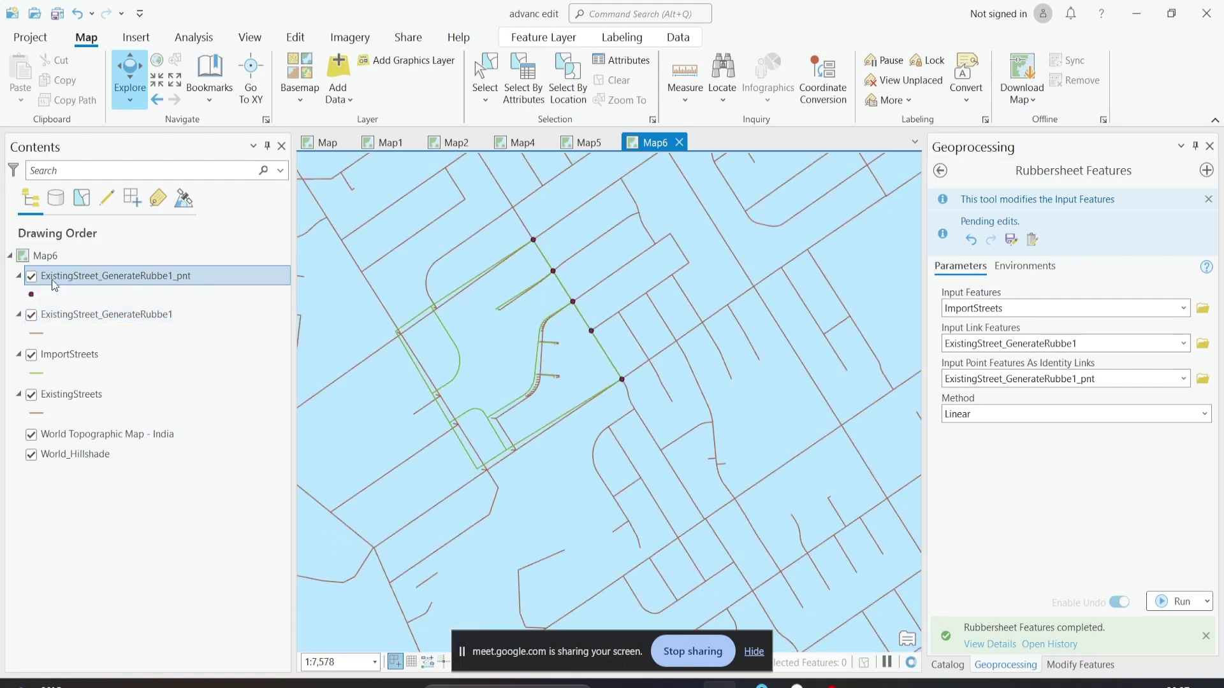
pyautogui.rightClick(74, 277)
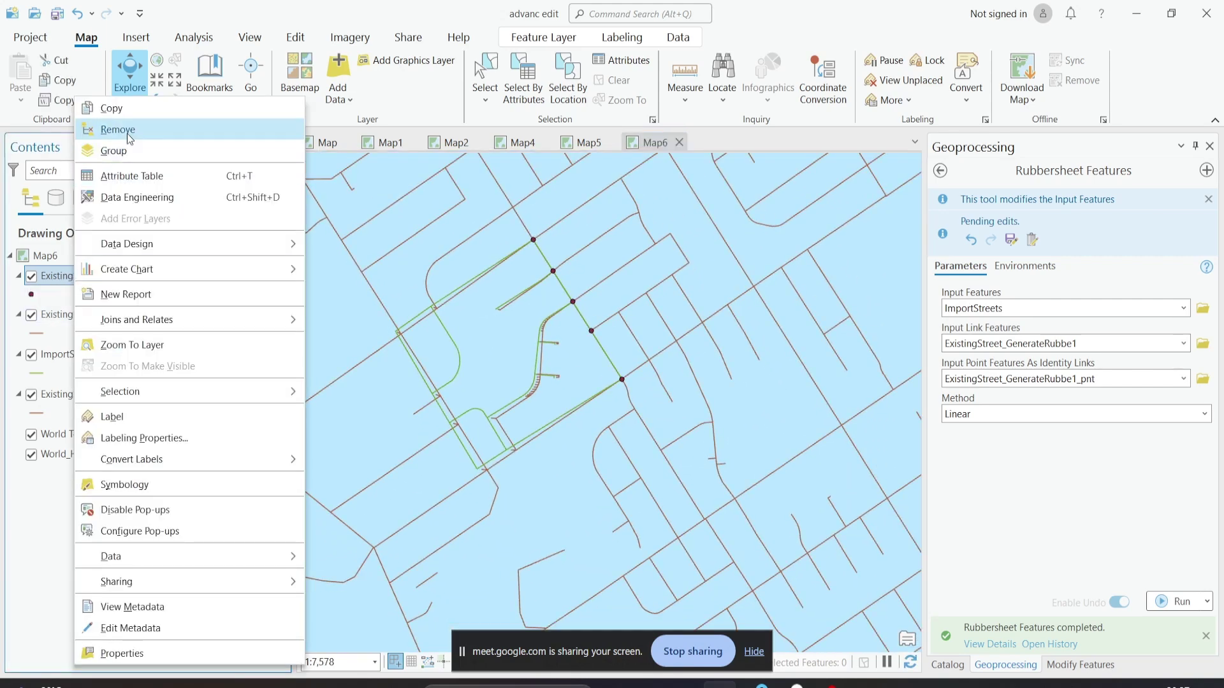
pyautogui.click(127, 131)
pyautogui.rightClick(57, 278)
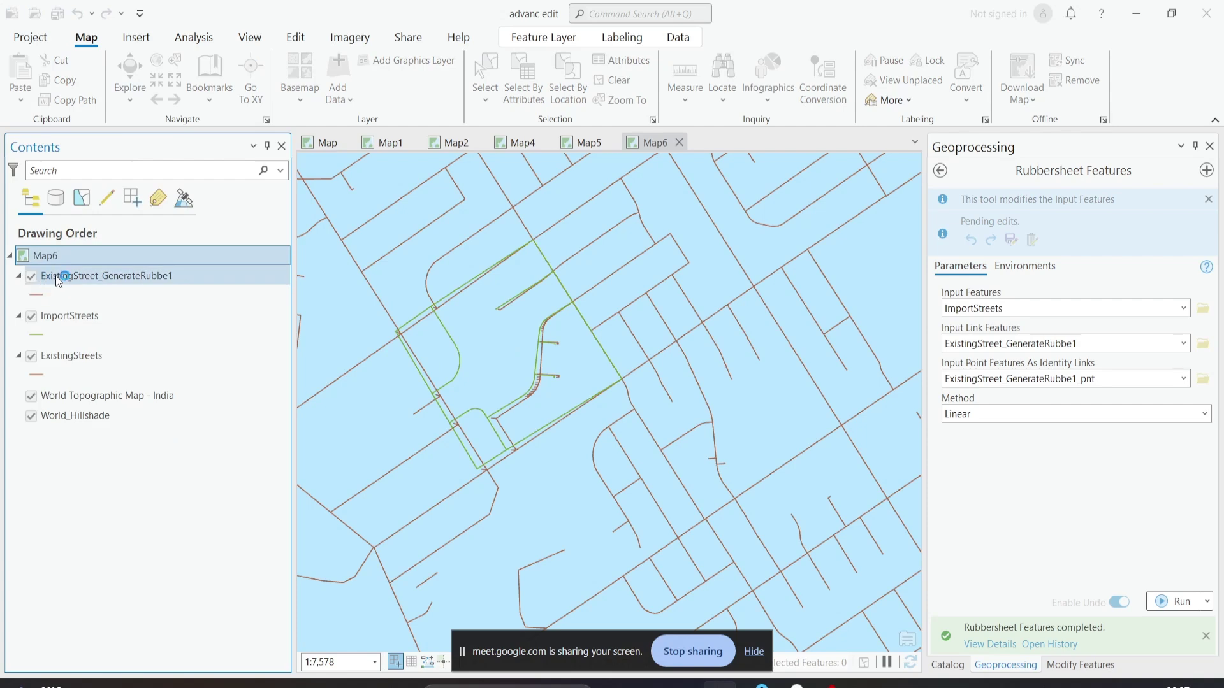
pyautogui.click(105, 157)
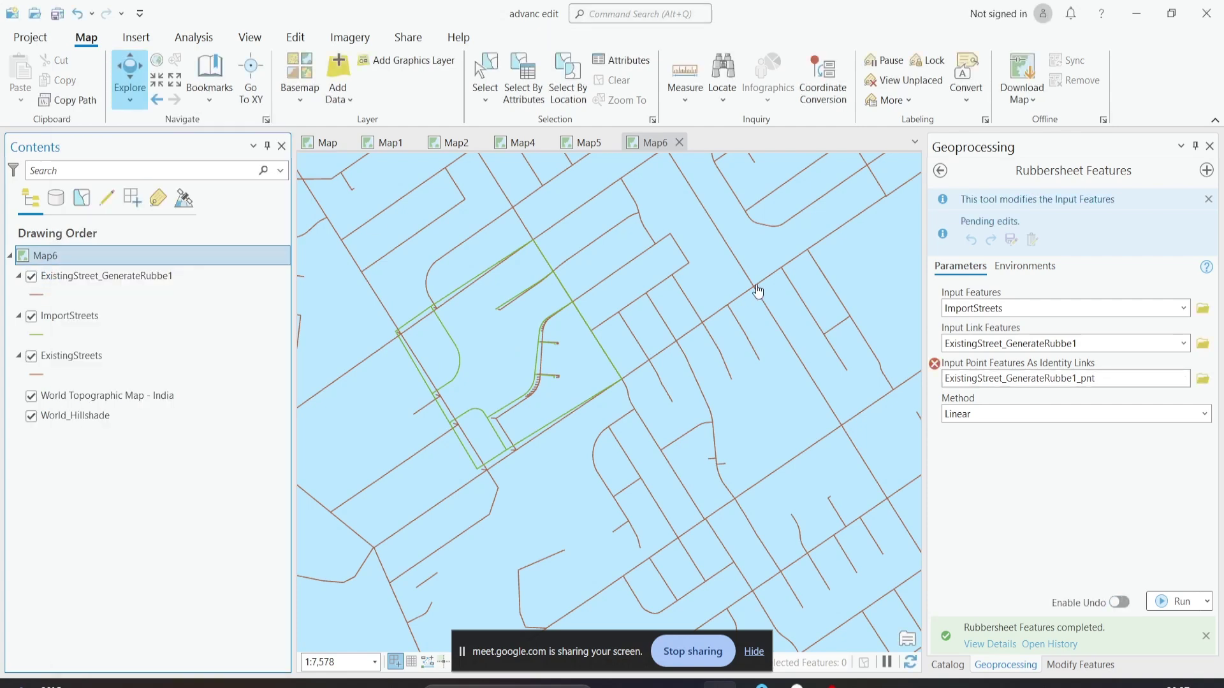
# Step: Generate rubbersheet links with ImportStreets as source, ExistingStreets as target and a 13-meter search distance, and check the link lines
pyautogui.click(940, 170)
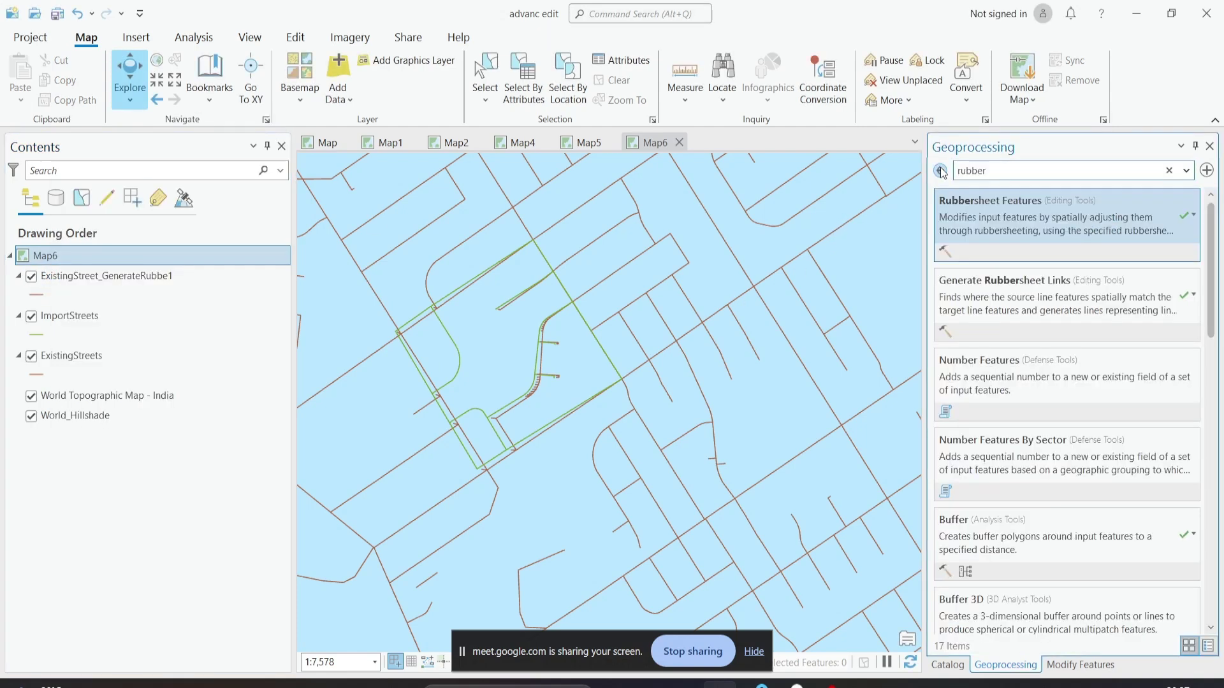
pyautogui.click(1026, 304)
pyautogui.click(1185, 288)
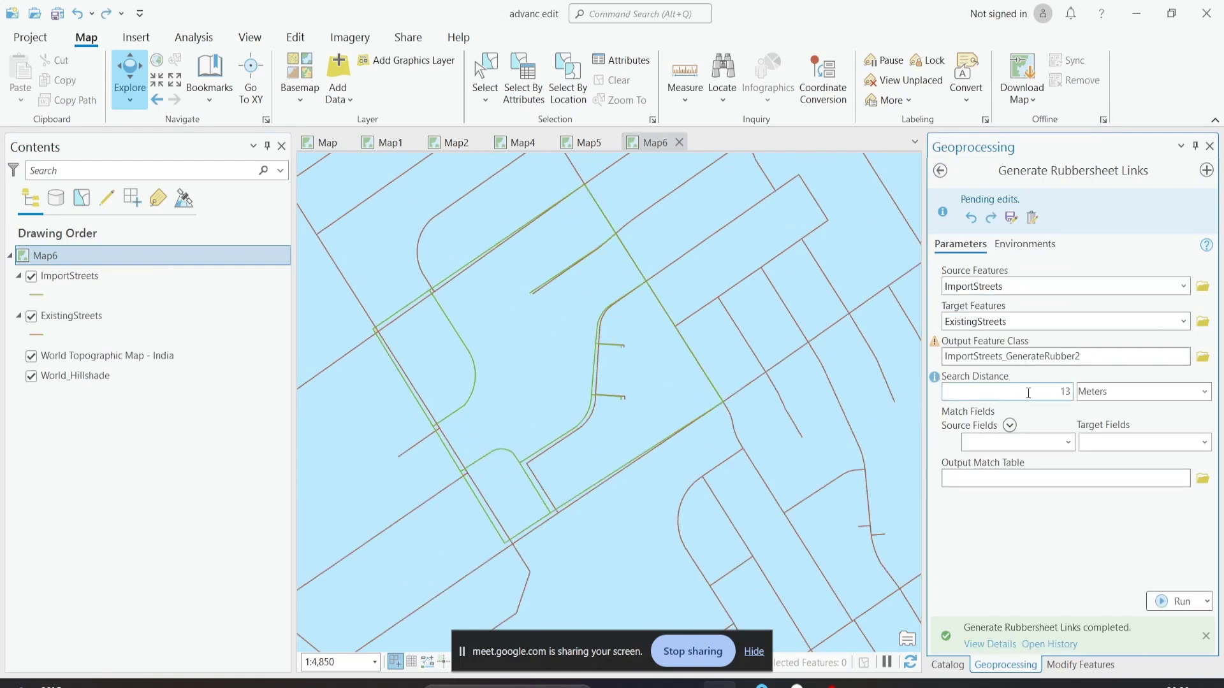
pyautogui.click(1163, 602)
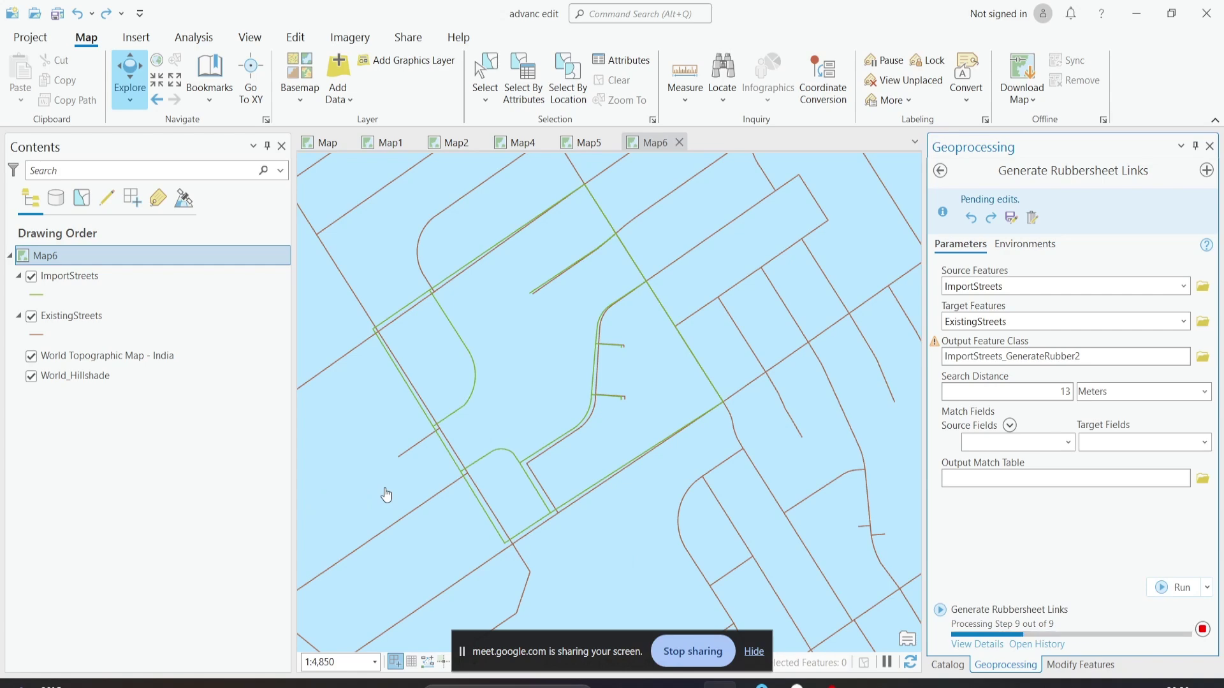
pyautogui.scroll(3, 532, 547)
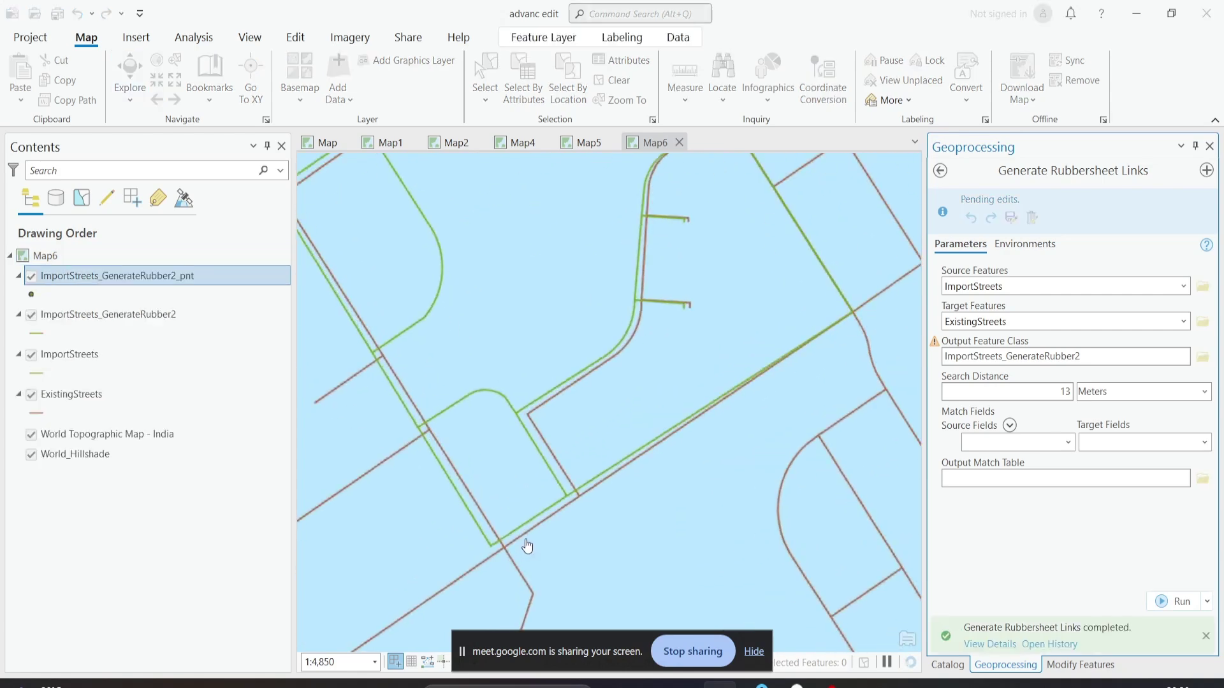
pyautogui.scroll(-3, 483, 558)
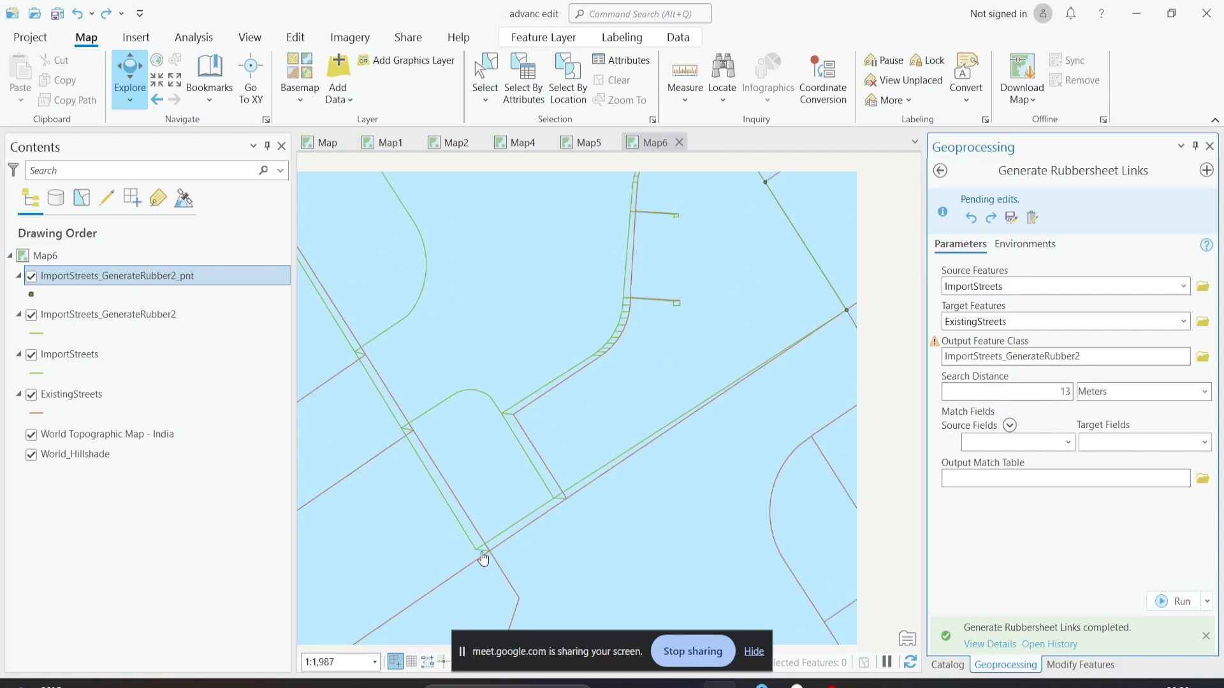
pyautogui.moveTo(730, 362); pyautogui.dragTo(688, 456)
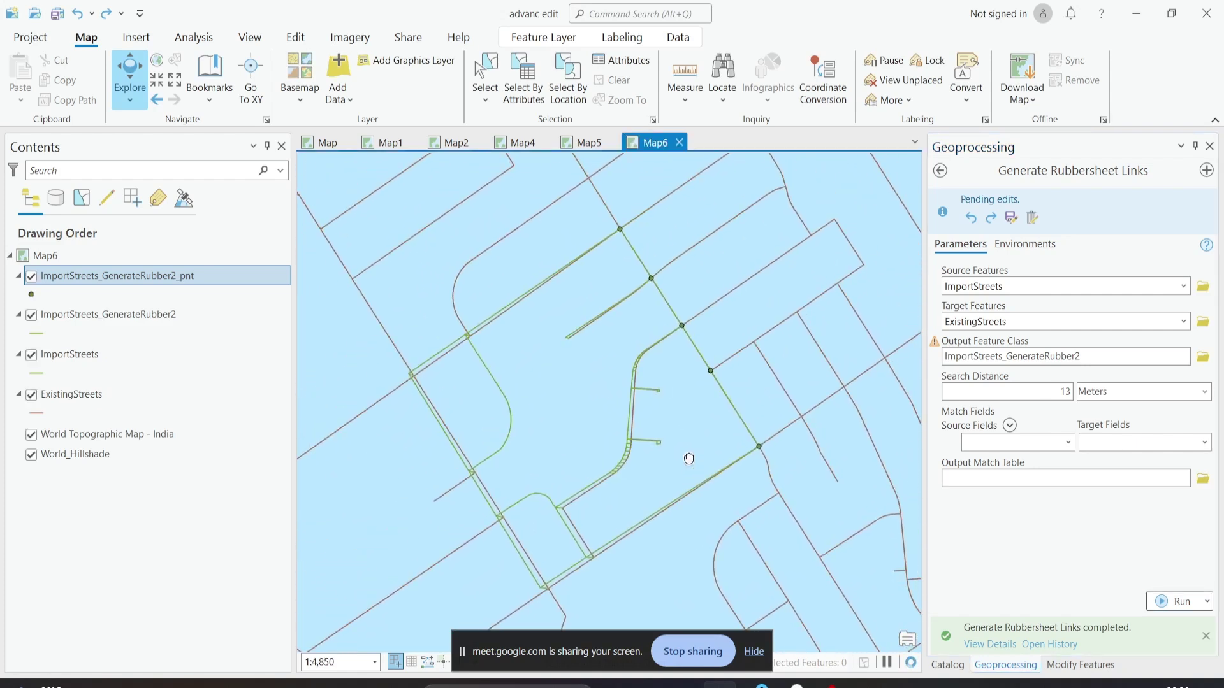
pyautogui.scroll(2, 672, 396)
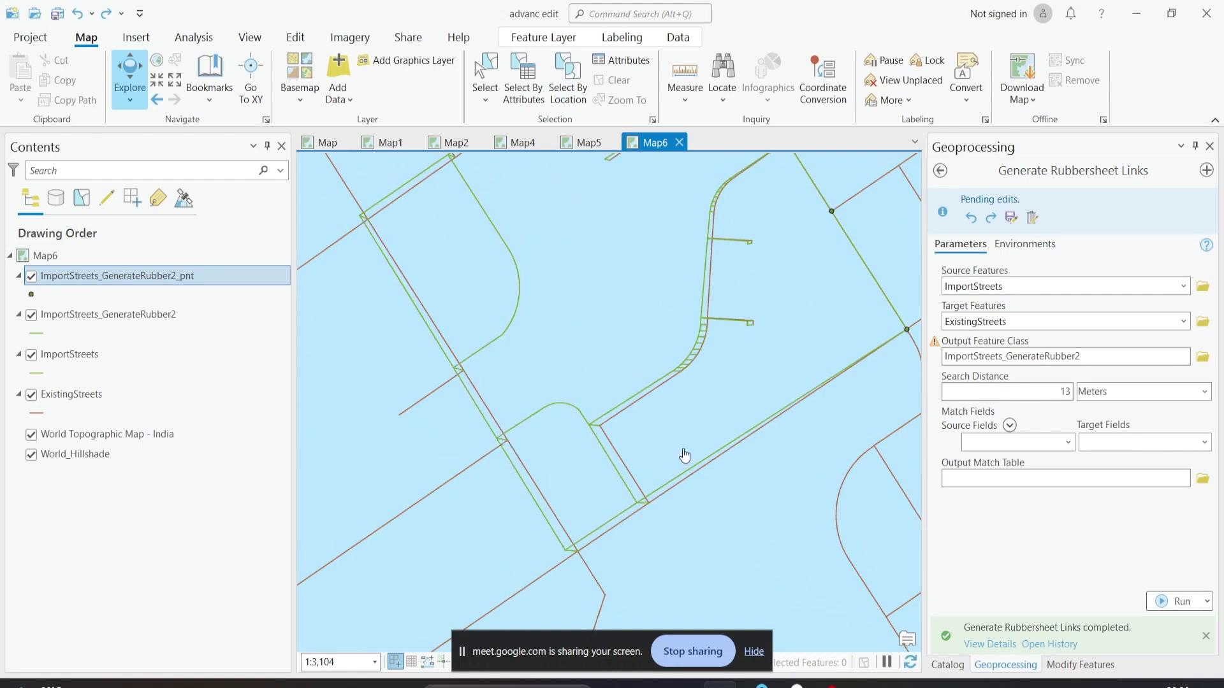
# Step: Rubbersheet ImportStreets with ImportStreets_GenerateRubber2 as link features, ImportStreets_GenerateRubber2_pnt as identity links and the Linear method
pyautogui.click(941, 171)
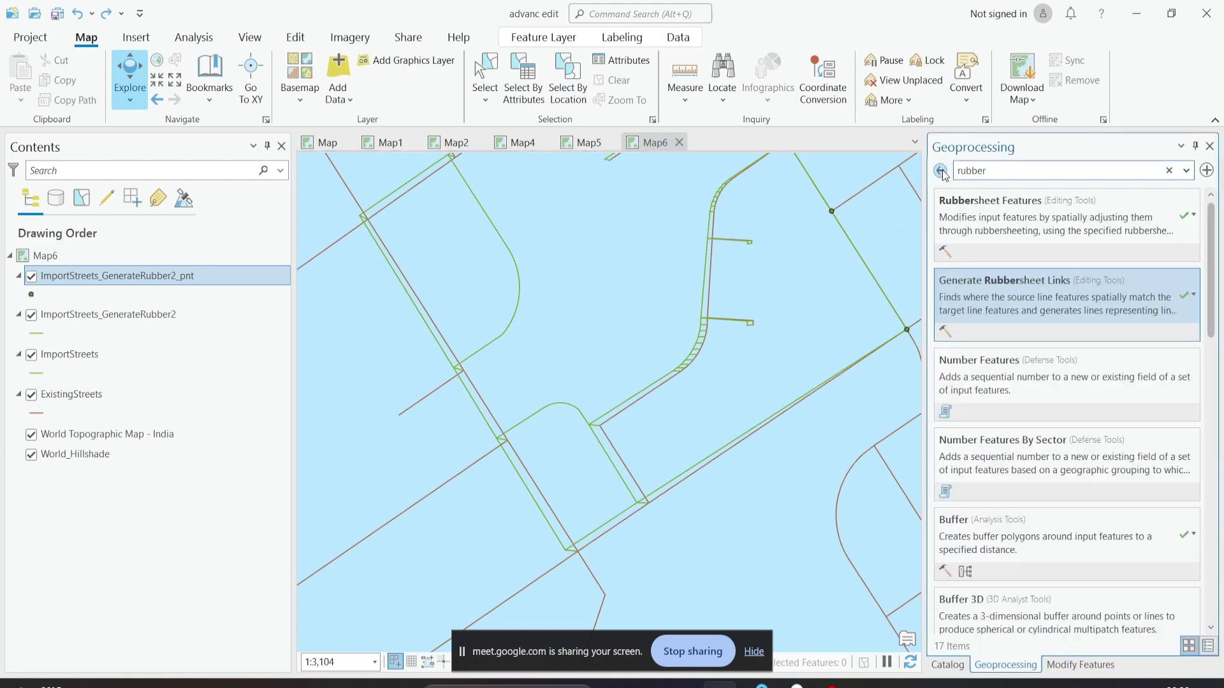
pyautogui.click(1030, 240)
pyautogui.click(1182, 308)
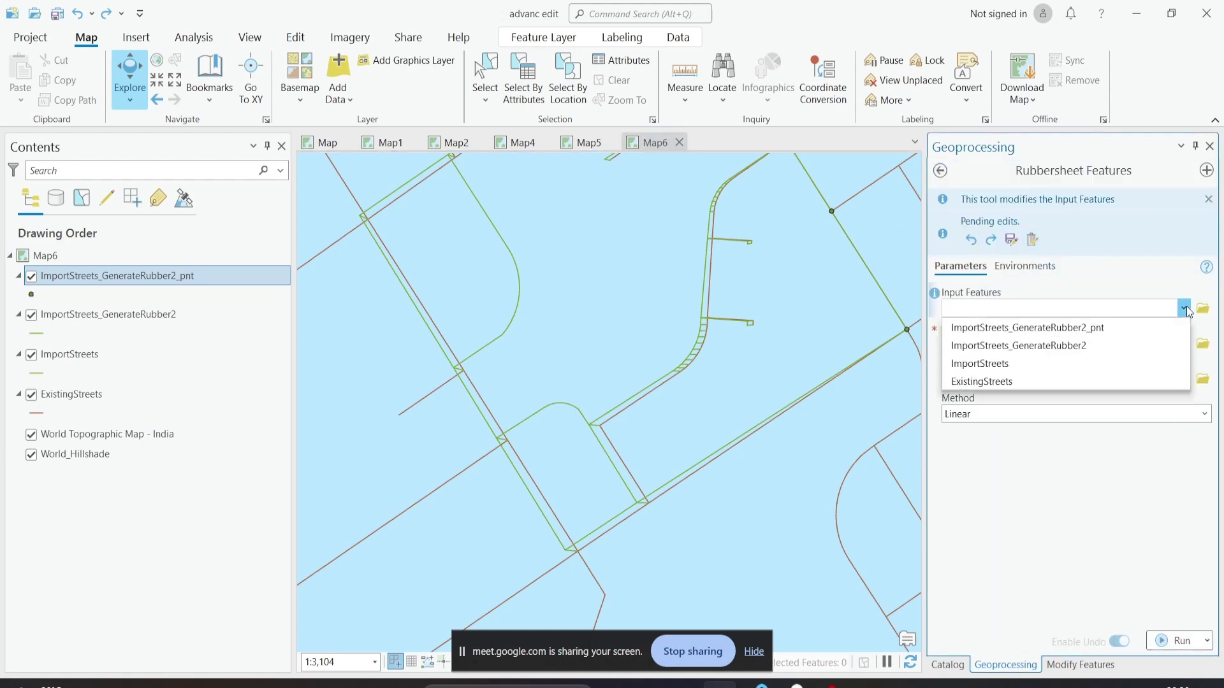
pyautogui.click(1153, 365)
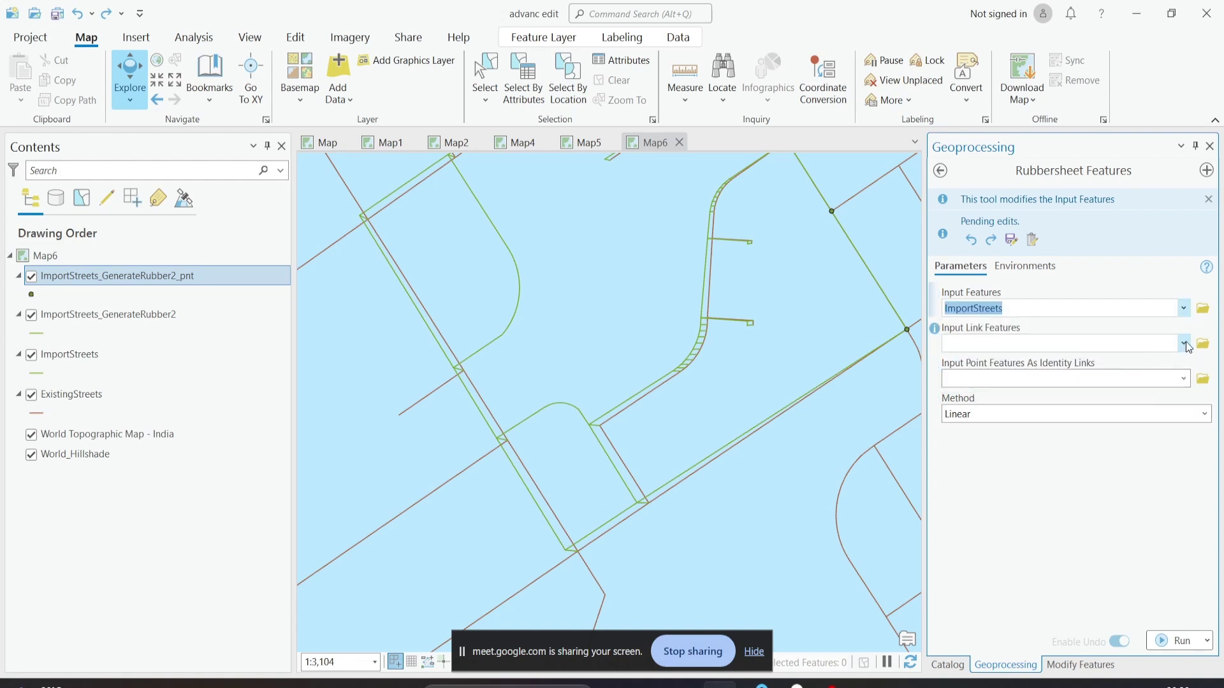
pyautogui.click(1184, 344)
pyautogui.click(1176, 361)
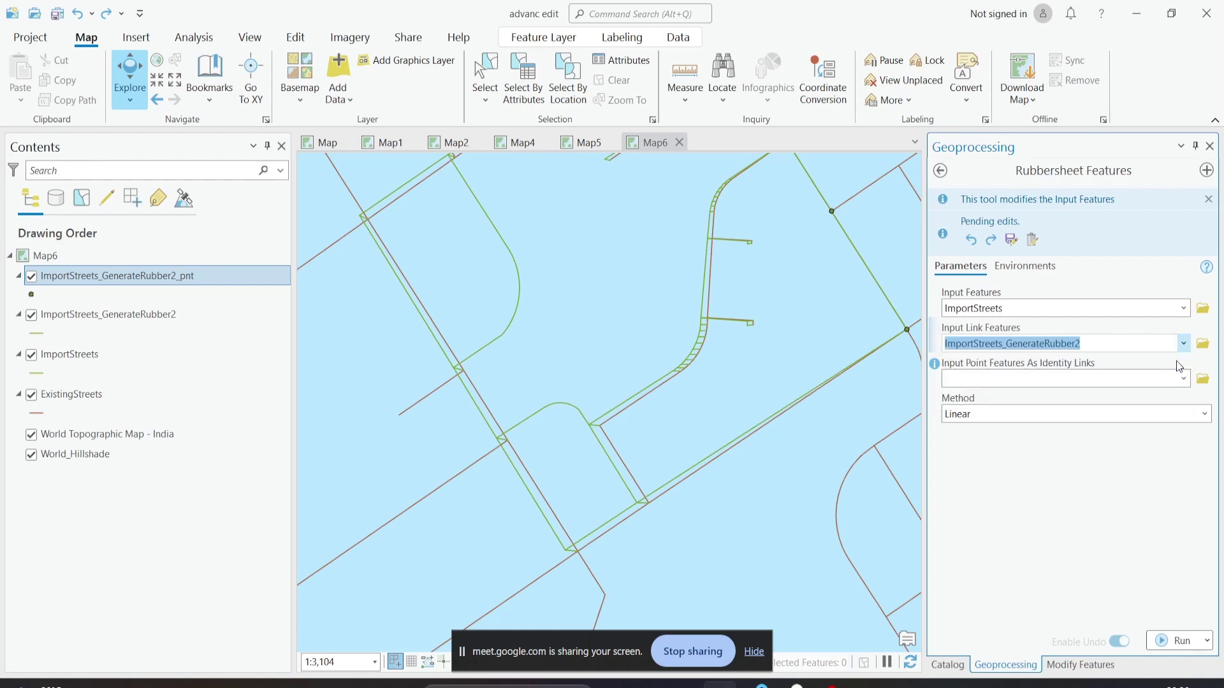
pyautogui.click(1183, 379)
pyautogui.click(1177, 399)
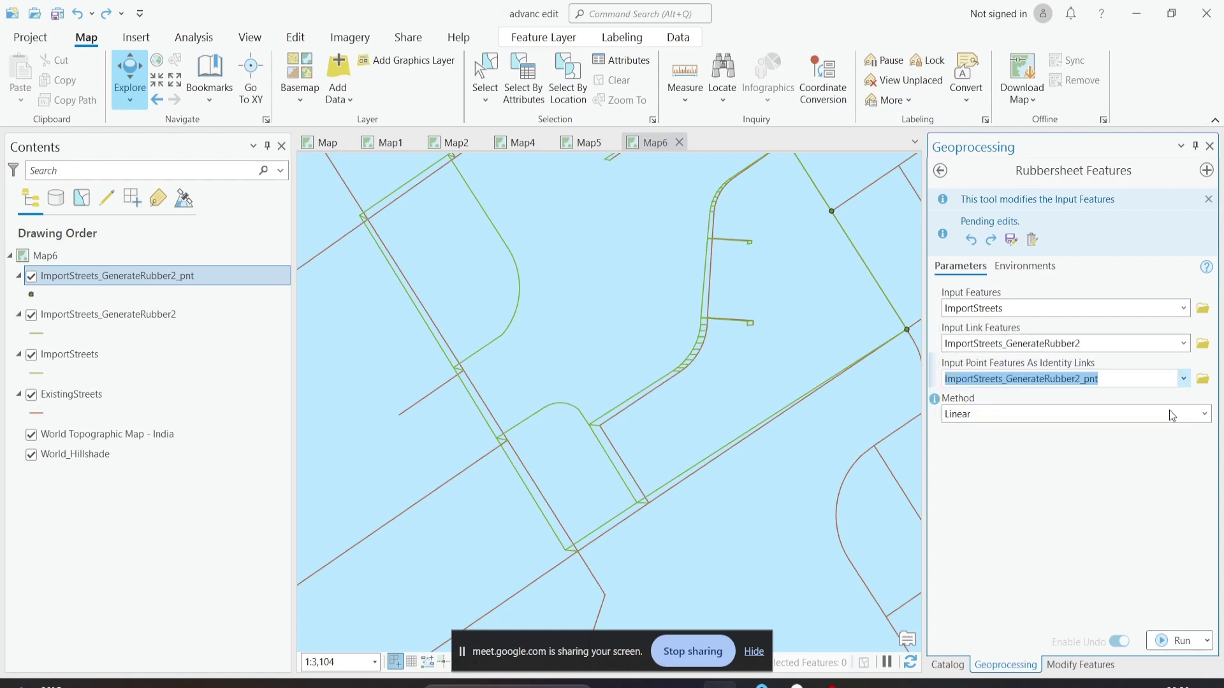
pyautogui.click(1184, 343)
pyautogui.click(1169, 361)
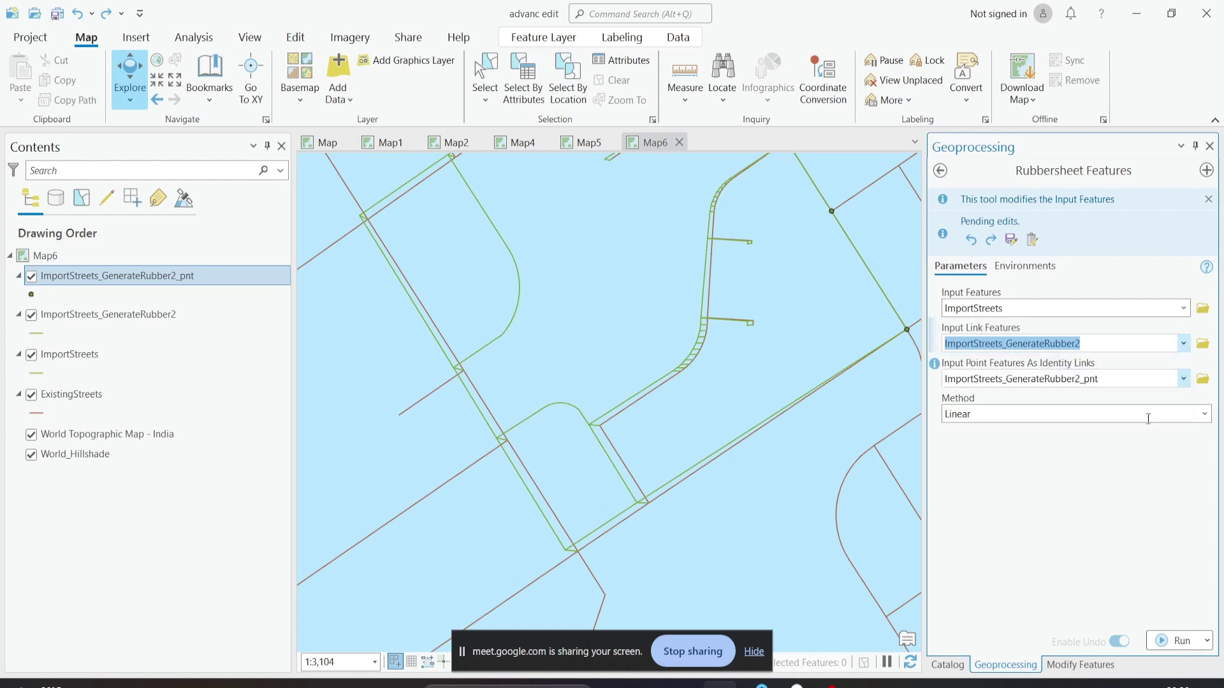
pyautogui.click(1176, 641)
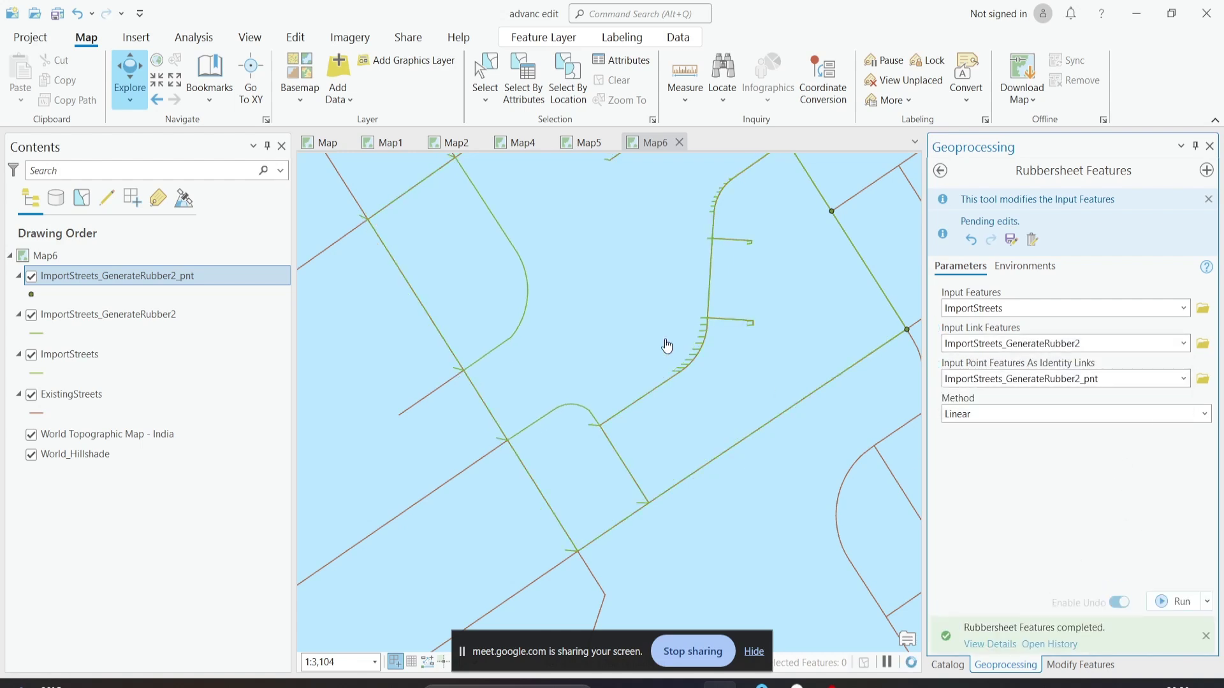
# Step: Hide the ImportStreets_GenerateRubber2_pnt and ImportStreets_GenerateRubber2 layers and check how ImportStreets lines up with ExistingStreets
pyautogui.scroll(-2, 667, 346)
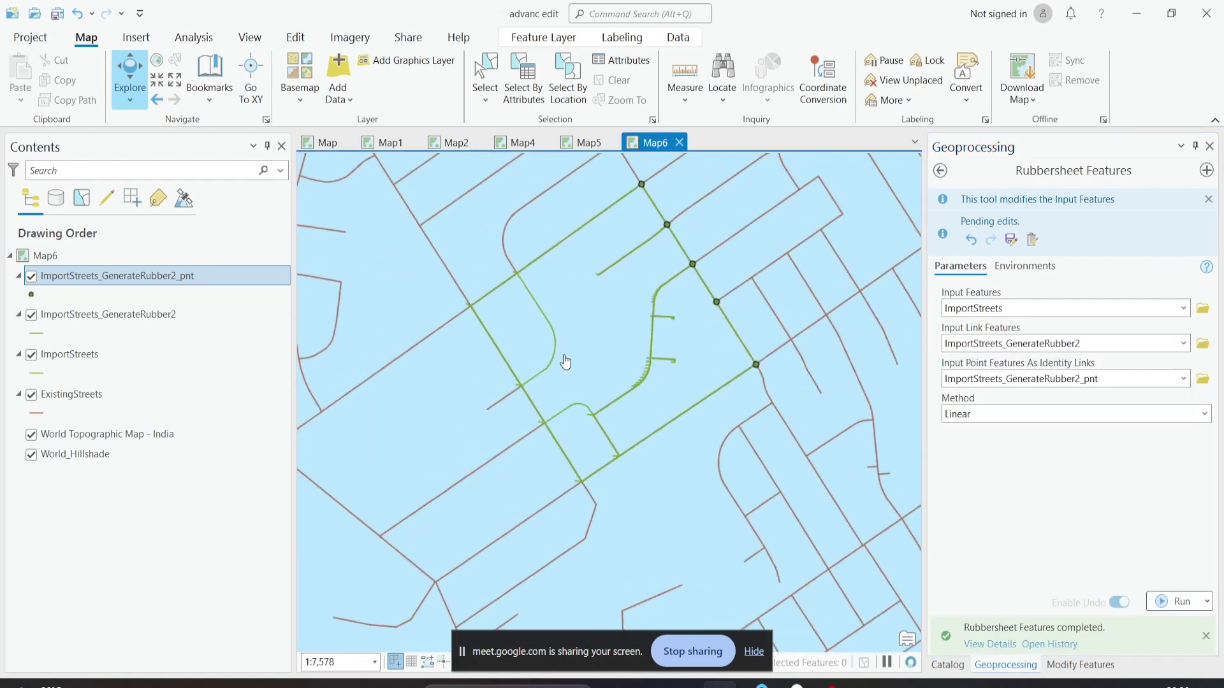
pyautogui.click(31, 276)
pyautogui.click(30, 314)
pyautogui.moveTo(551, 352); pyautogui.dragTo(513, 409)
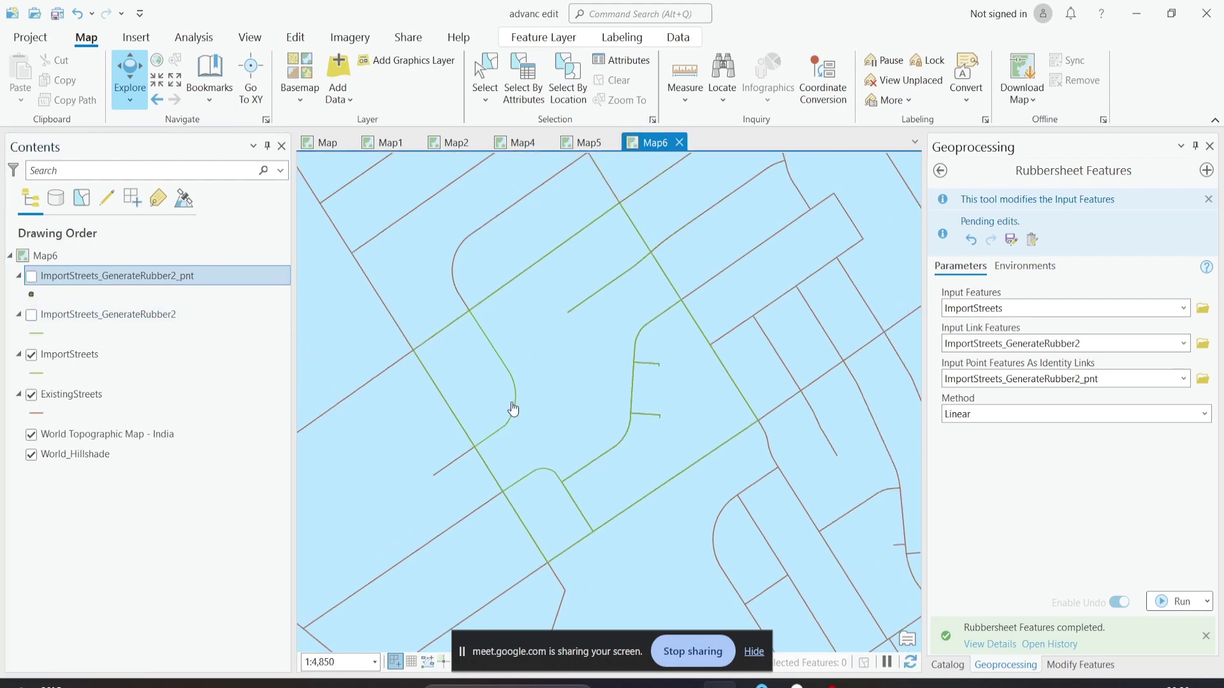
pyautogui.scroll(2, 546, 369)
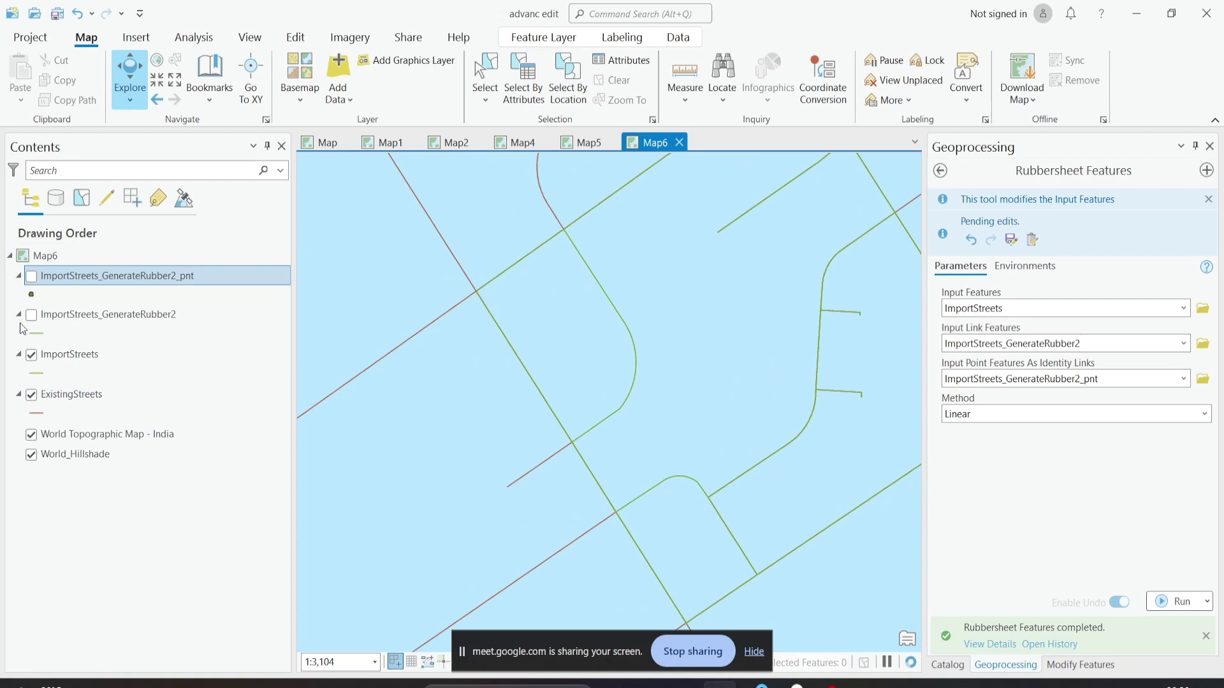
# Step: Show the identity points and link lines briefly to compare them with the adjusted street intersections, and hide both layers again
pyautogui.click(32, 277)
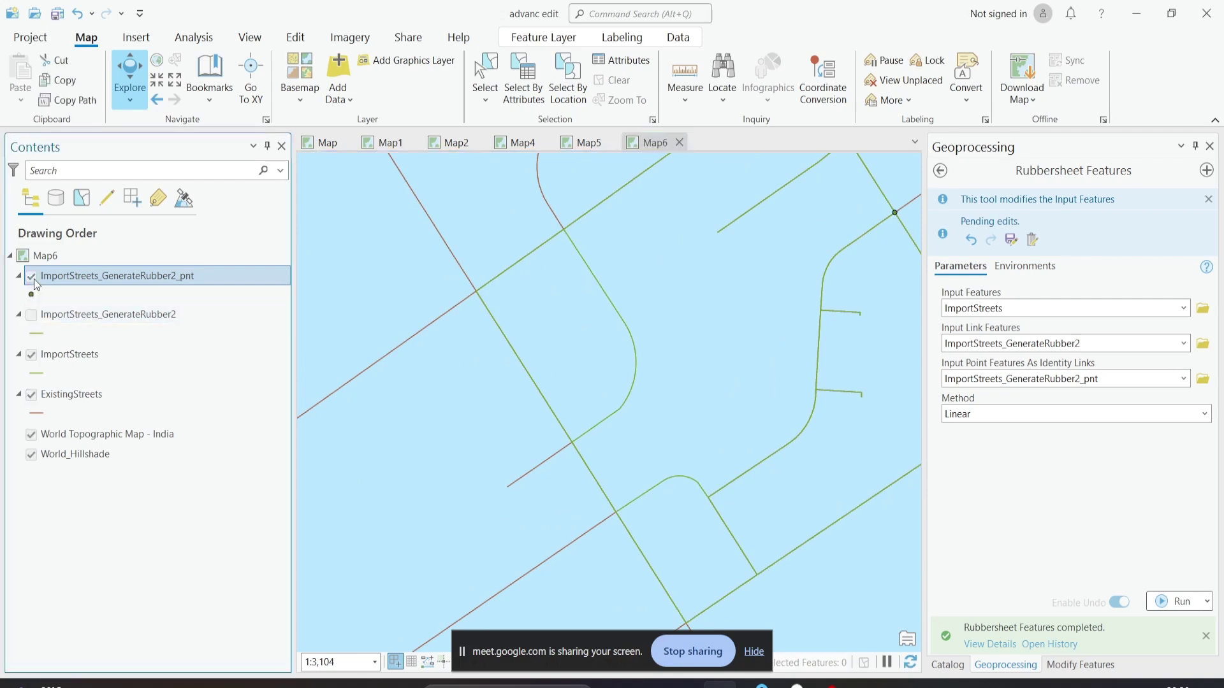
pyautogui.click(32, 277)
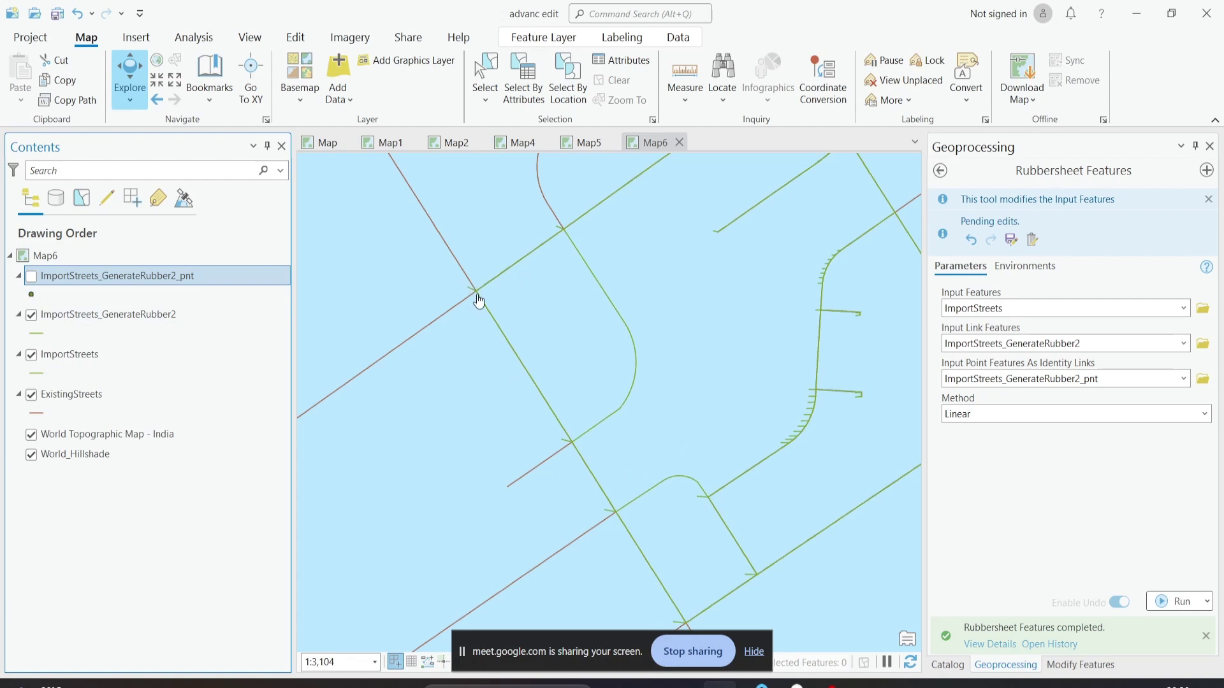
pyautogui.scroll(1, 479, 301)
pyautogui.scroll(1, 564, 446)
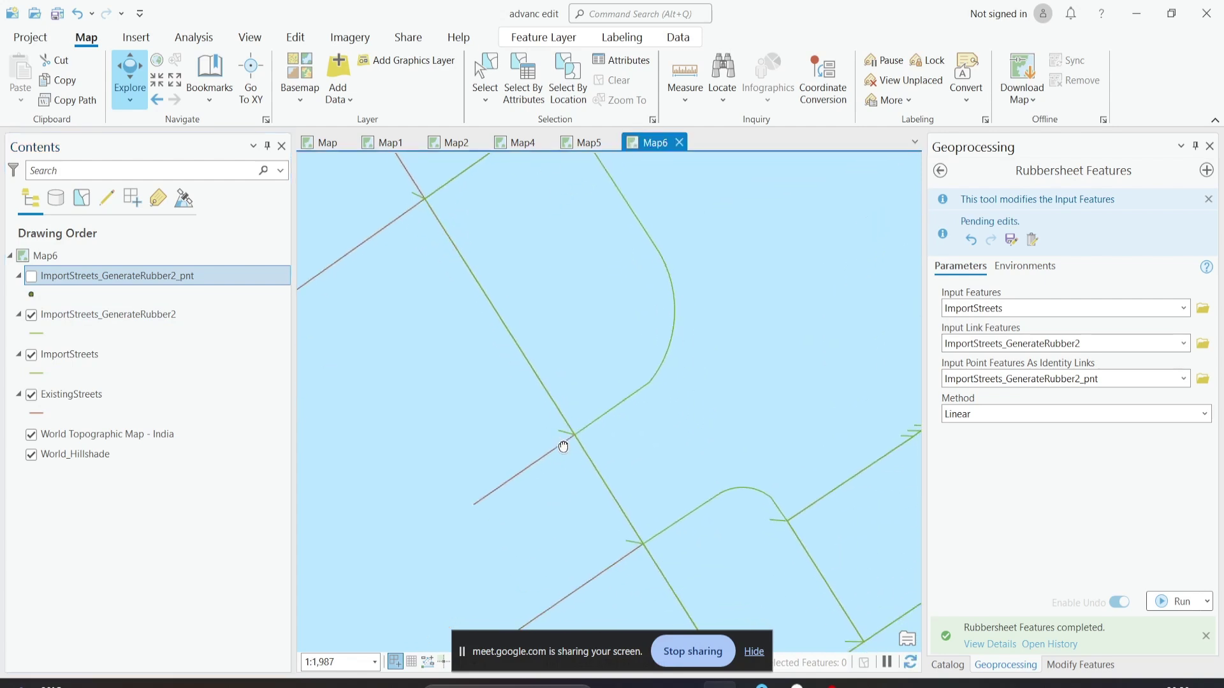
pyautogui.click(30, 314)
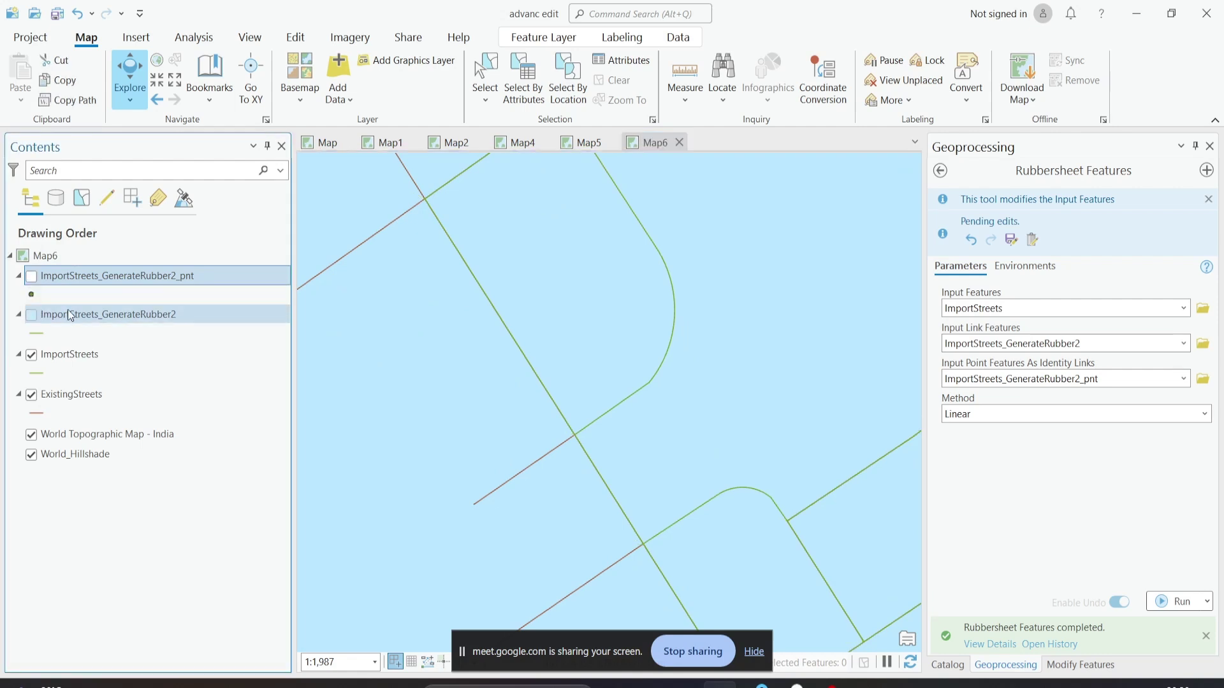
pyautogui.click(941, 171)
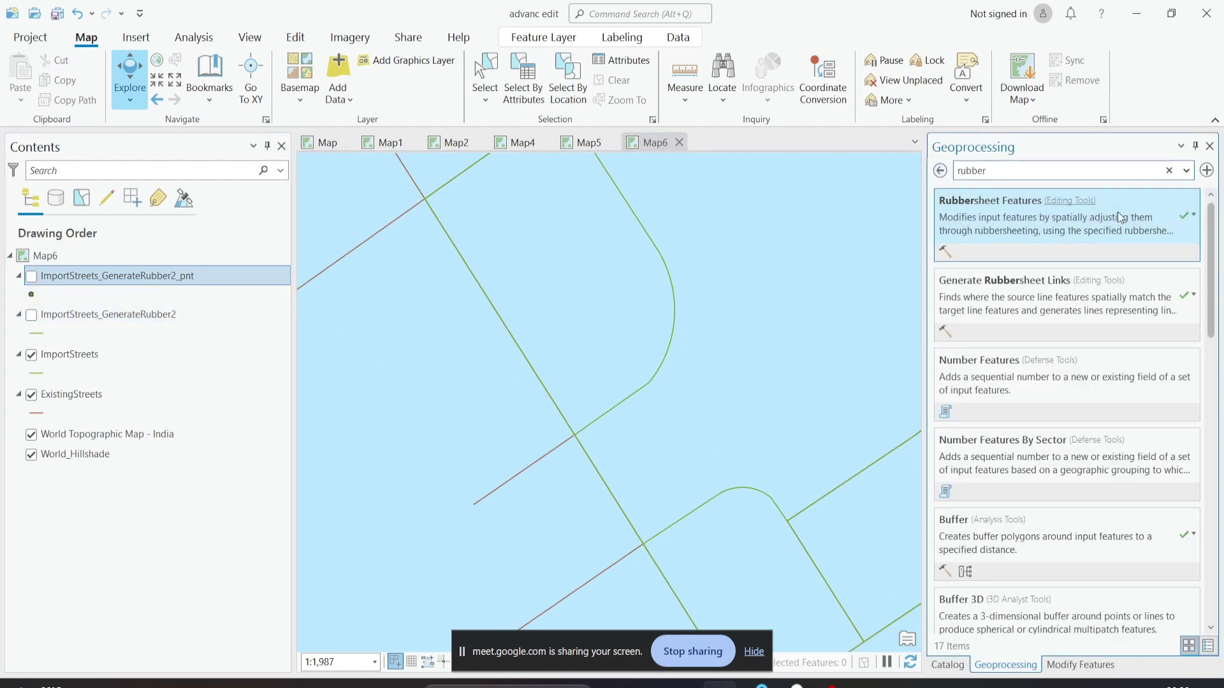
pyautogui.click(1071, 296)
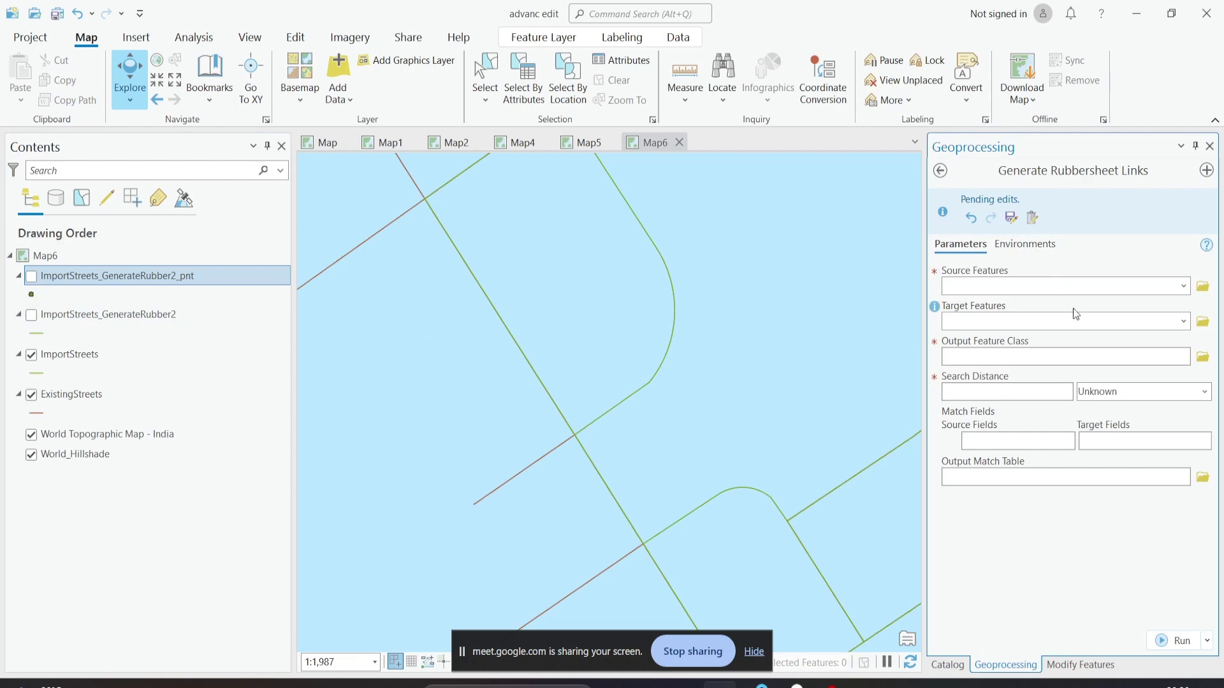
pyautogui.click(1184, 285)
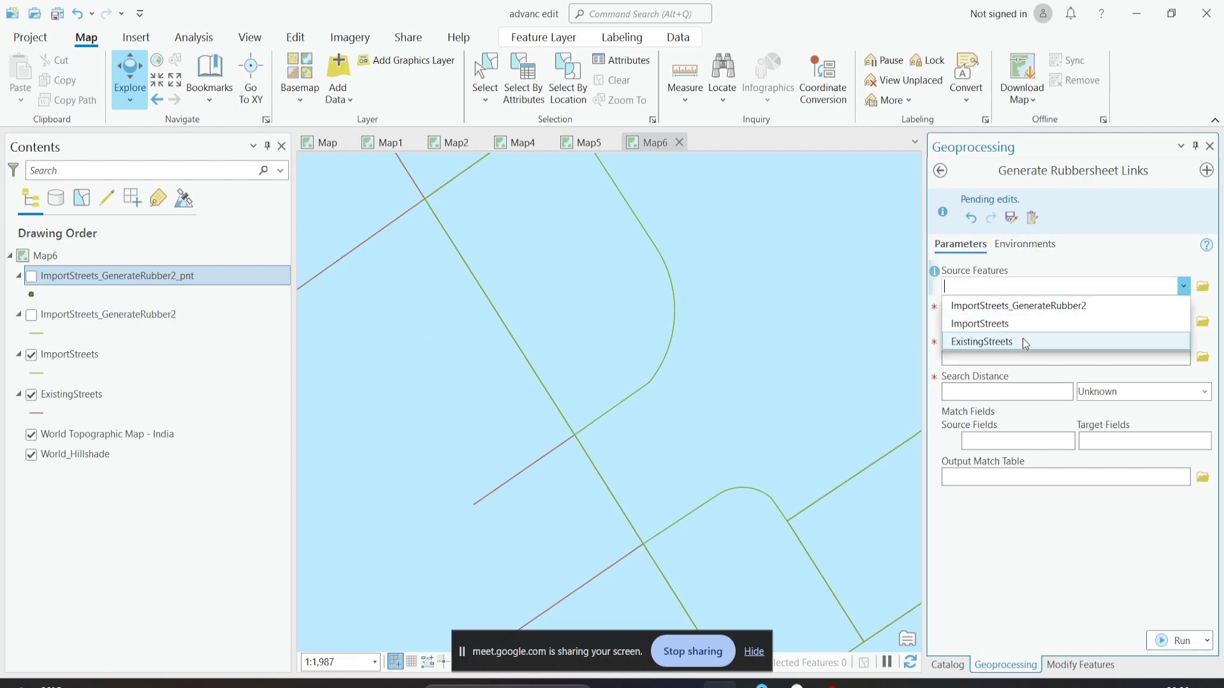
pyautogui.click(997, 261)
pyautogui.scroll(-2, 355, 325)
pyautogui.moveTo(445, 327); pyautogui.dragTo(486, 383)
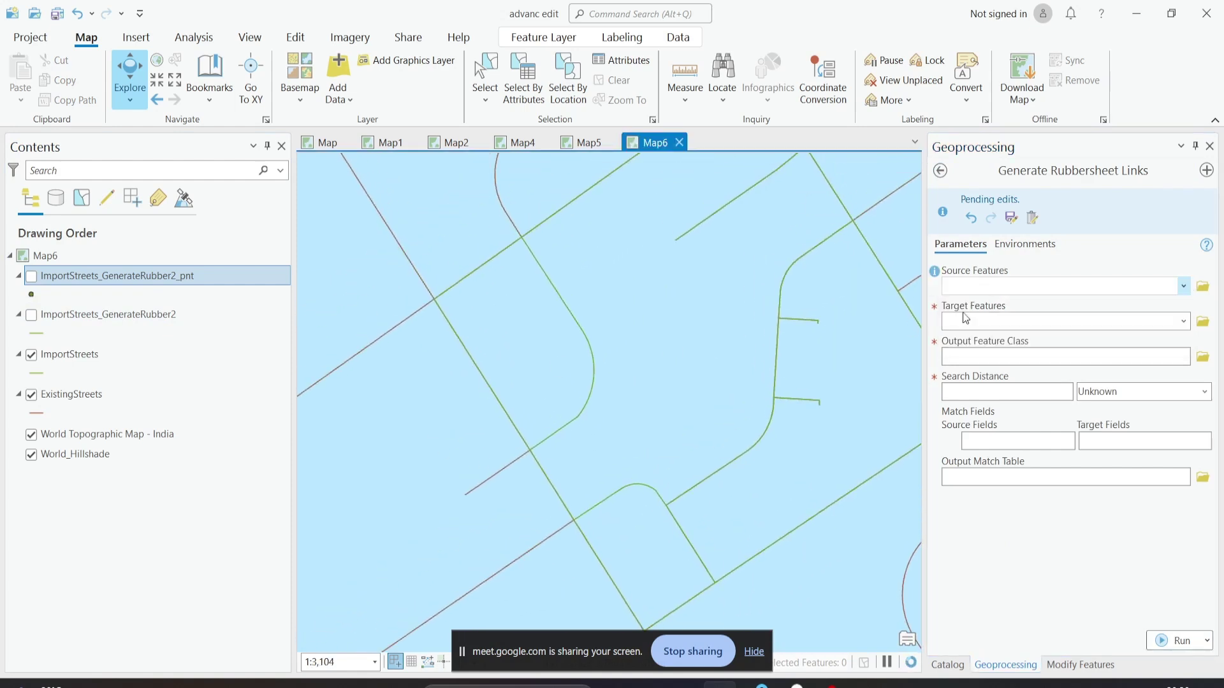
pyautogui.scroll(-2, 533, 352)
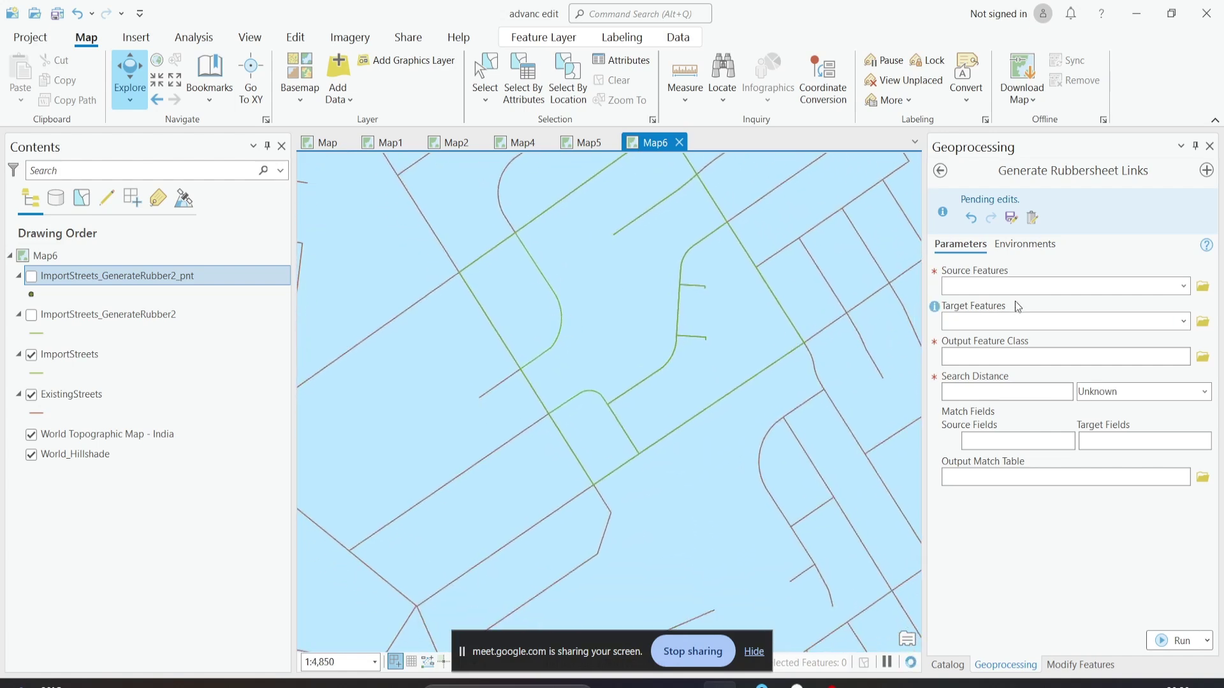
pyautogui.scroll(2, 499, 415)
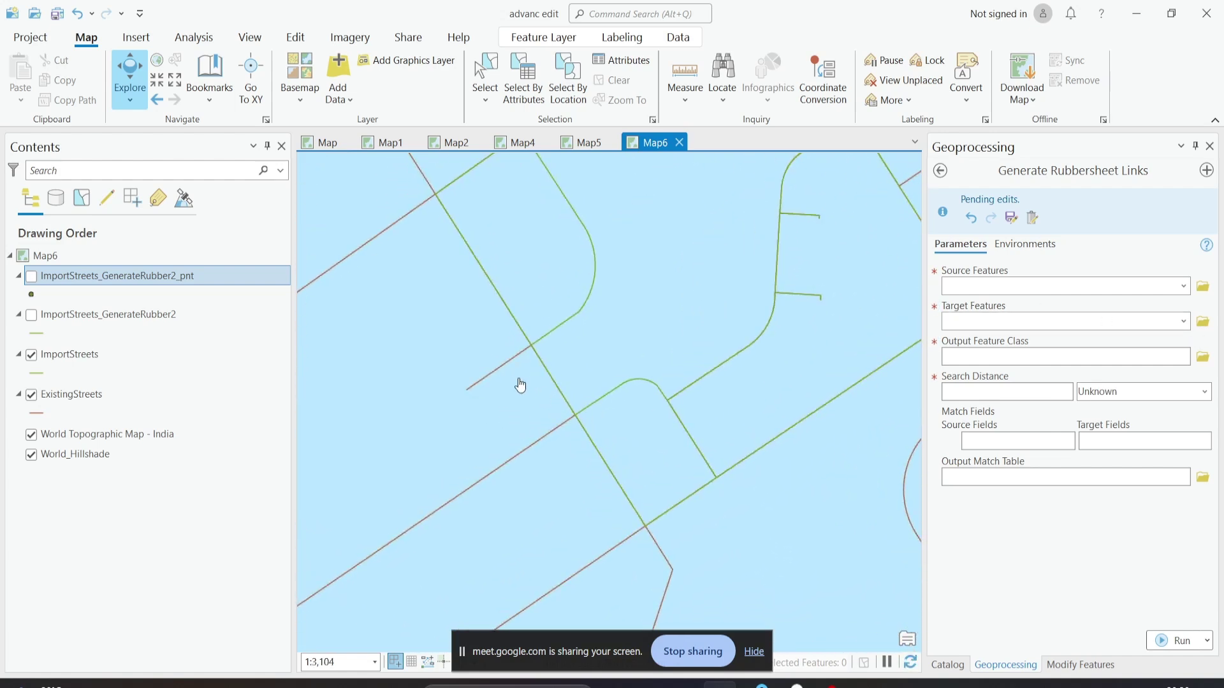
pyautogui.click(1184, 322)
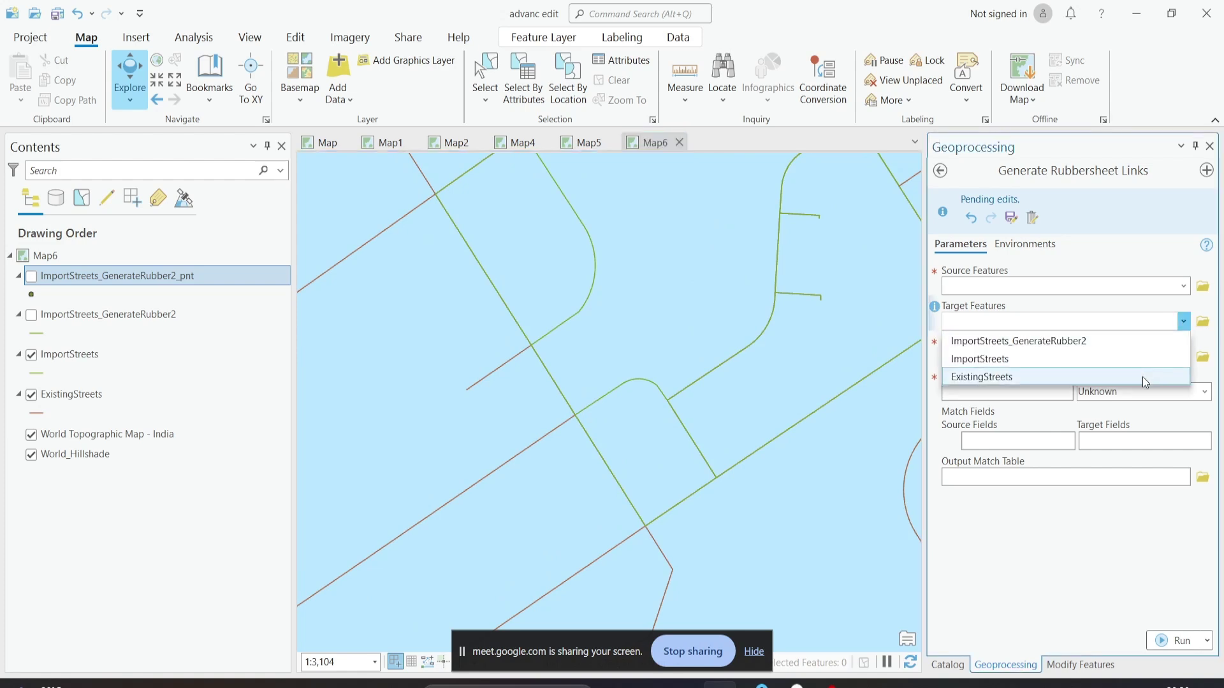
pyautogui.click(1142, 377)
pyautogui.click(1182, 286)
pyautogui.click(1167, 319)
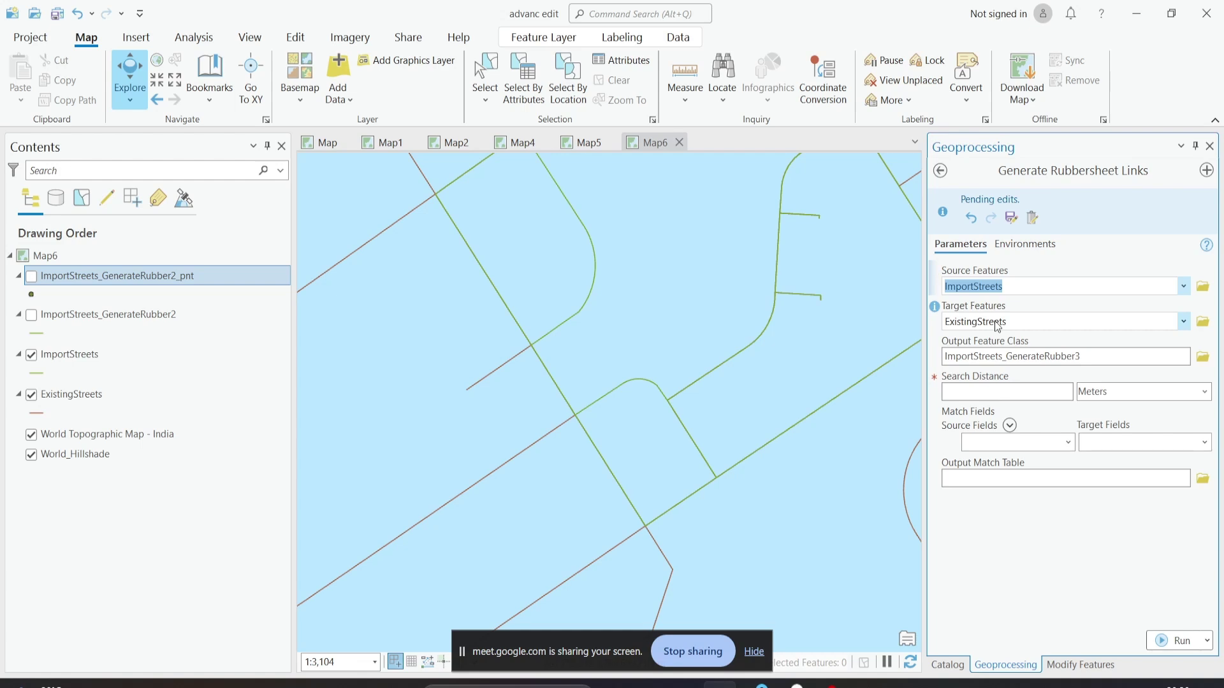
pyautogui.click(968, 387)
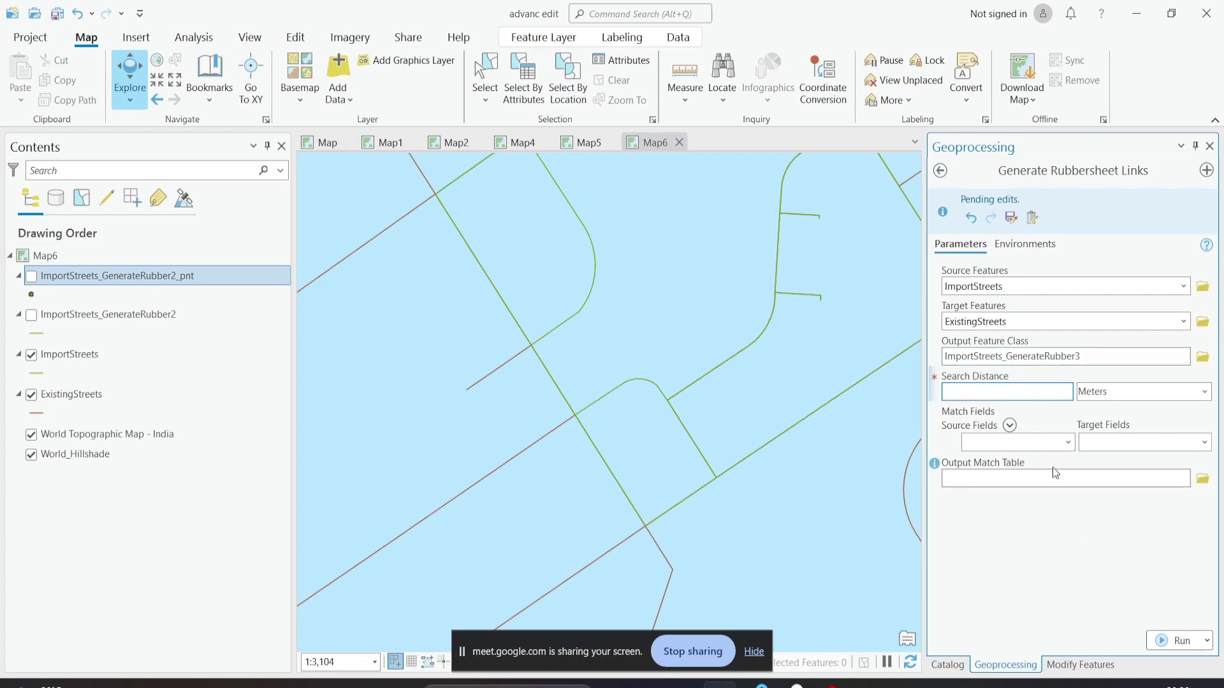
# Step: Review the Rubbersheet Features tool's input and identity point parameters alongside the adjusted streets
pyautogui.click(939, 174)
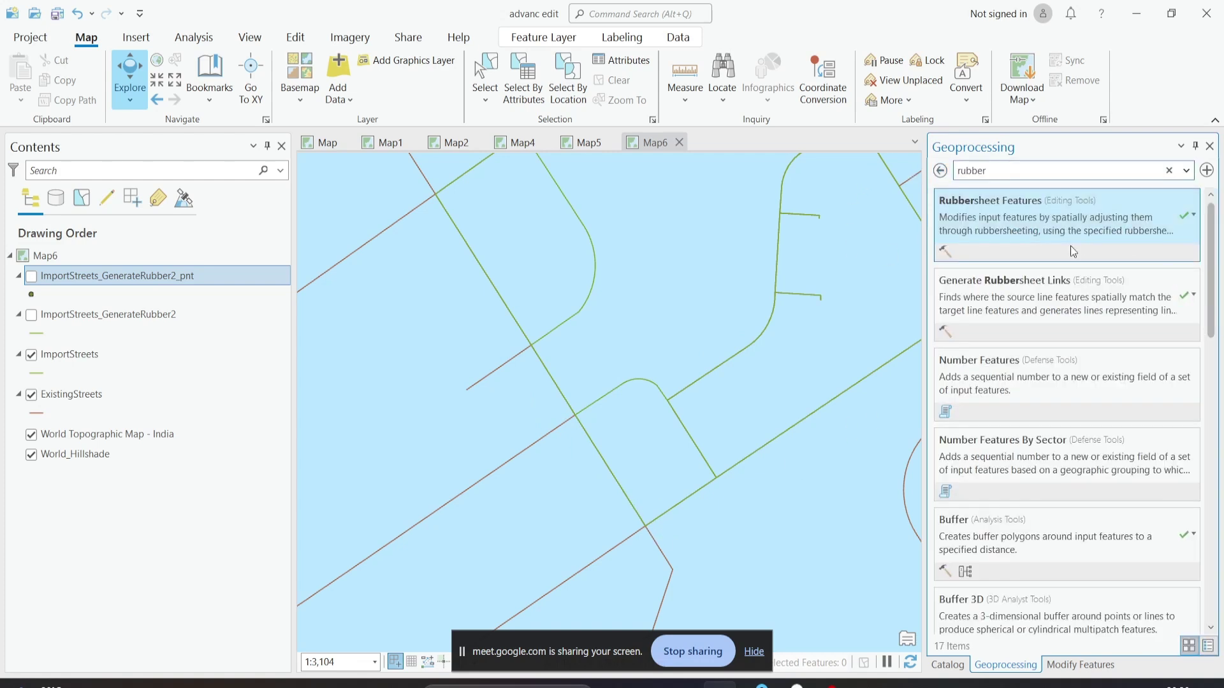
pyautogui.click(1045, 223)
pyautogui.click(1081, 309)
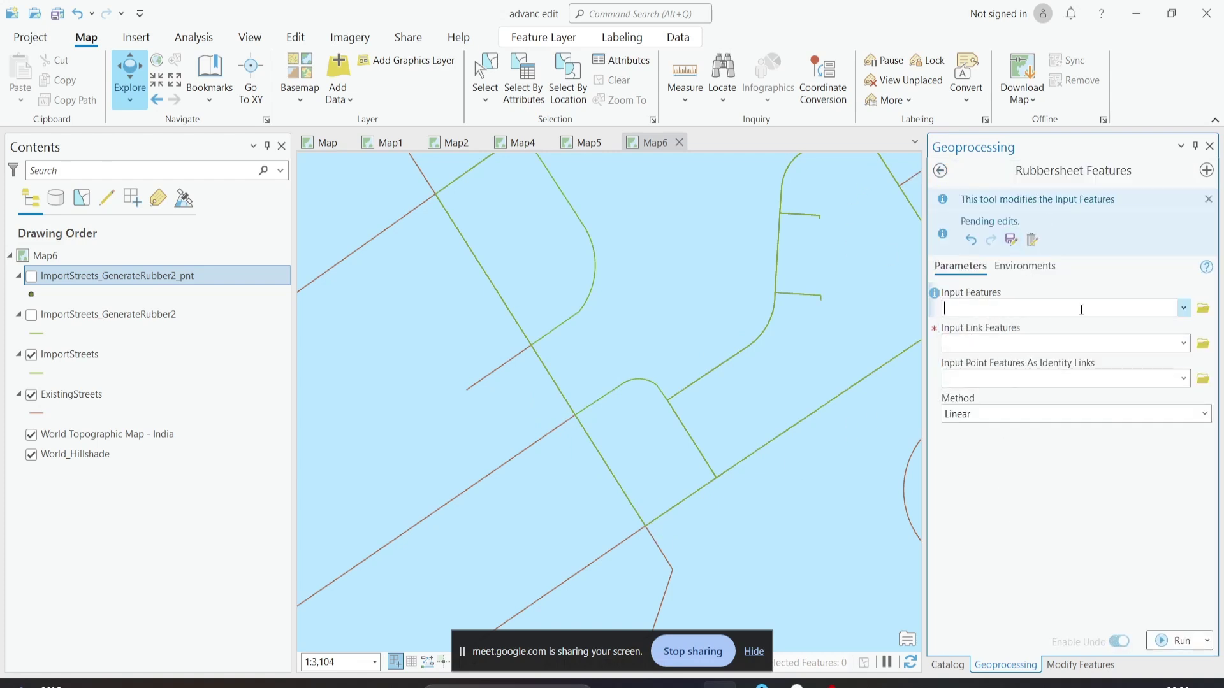
pyautogui.click(1183, 309)
pyautogui.scroll(-3, 569, 303)
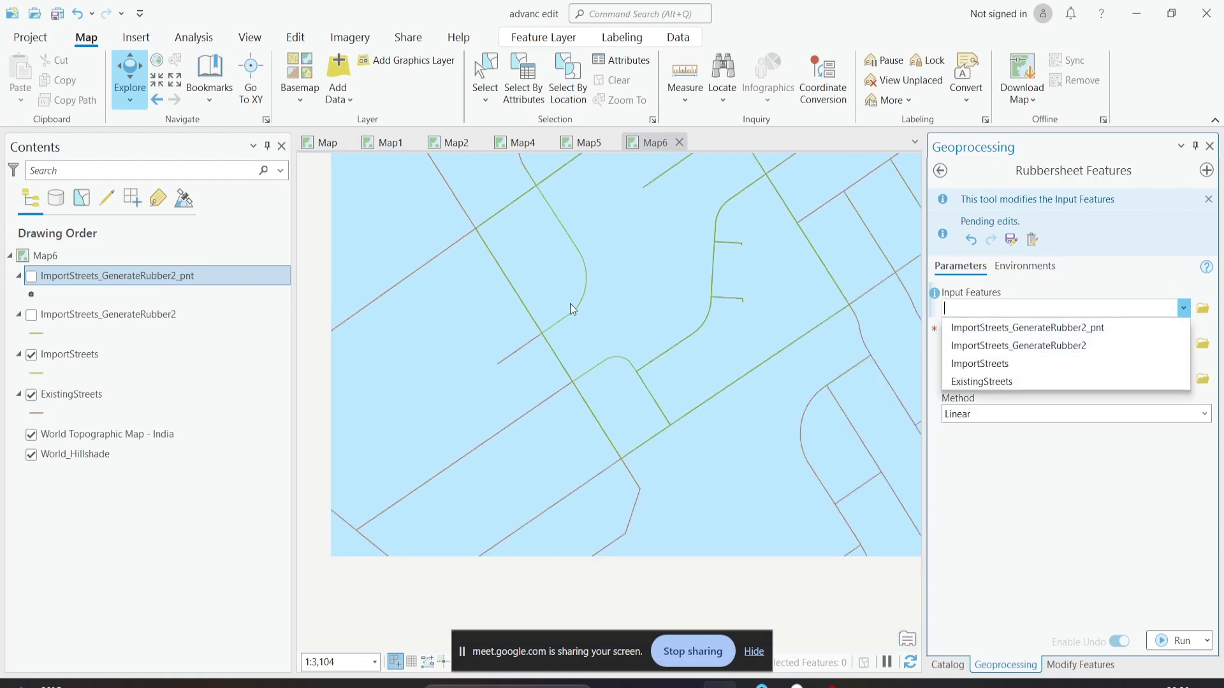
pyautogui.click(1042, 392)
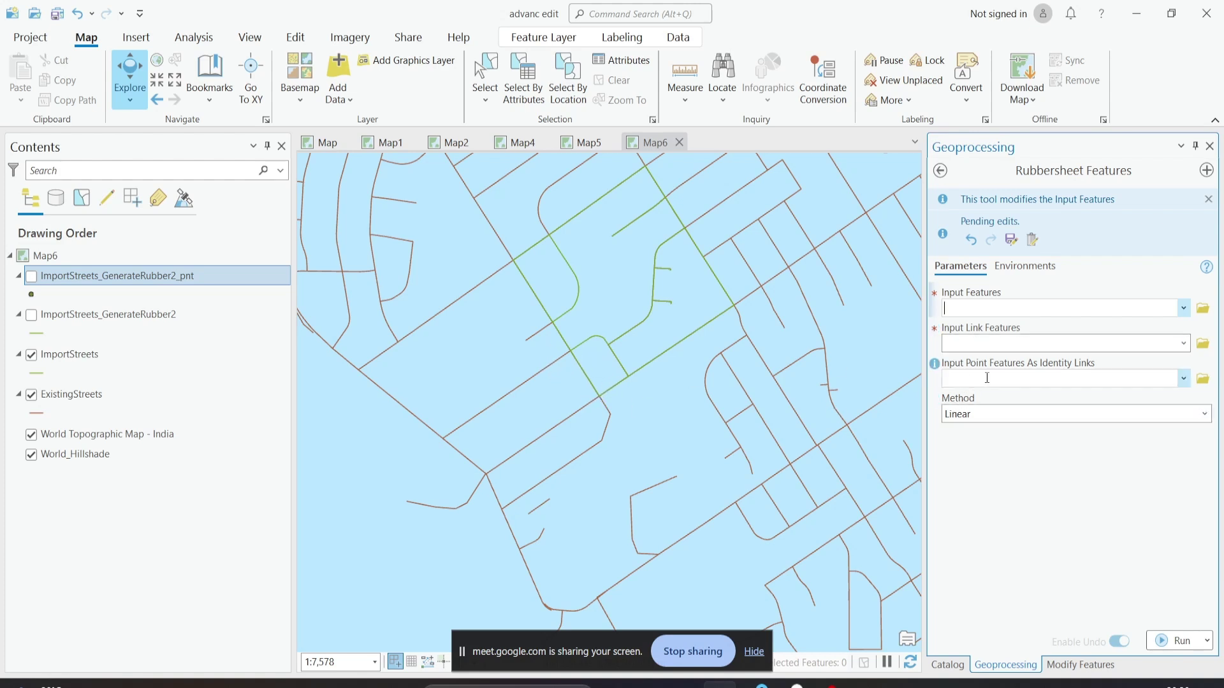
pyautogui.click(1184, 378)
pyautogui.click(1139, 456)
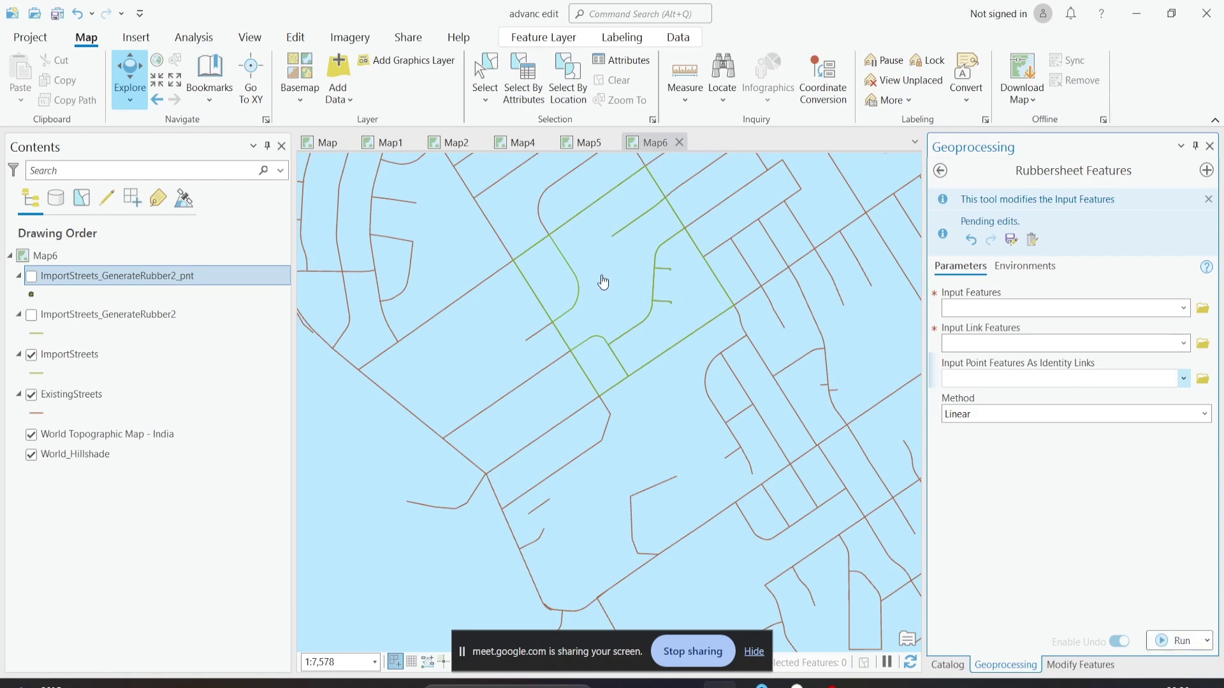
pyautogui.moveTo(681, 209); pyautogui.dragTo(662, 328)
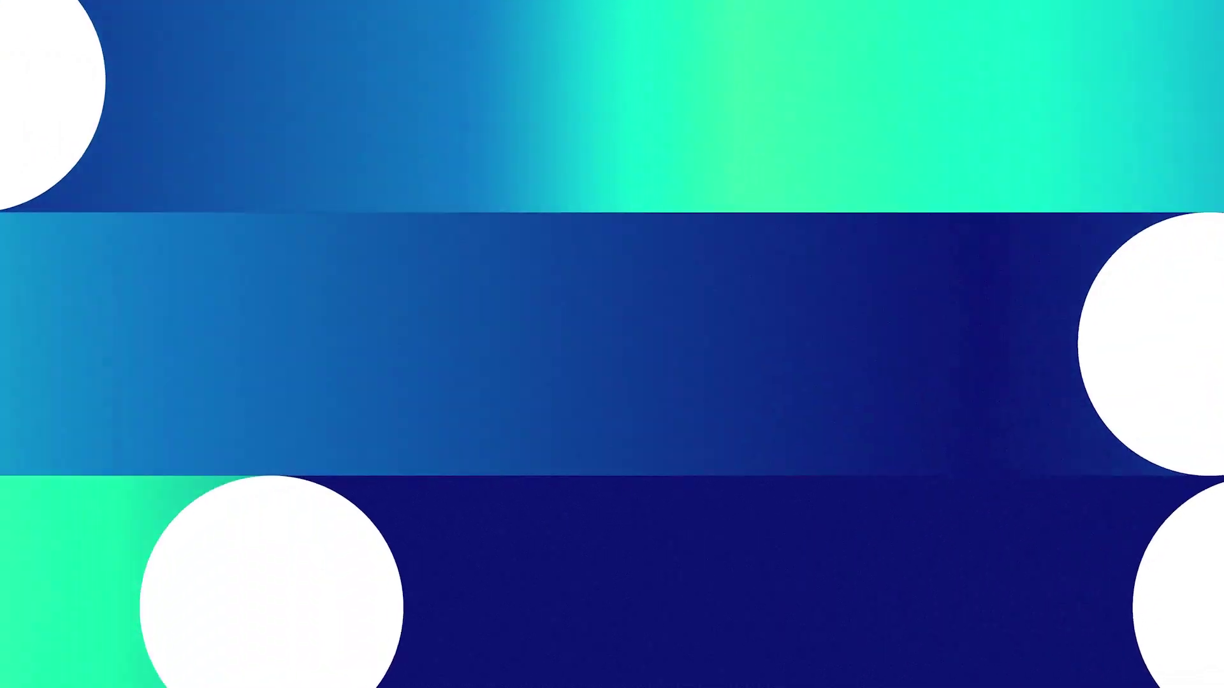